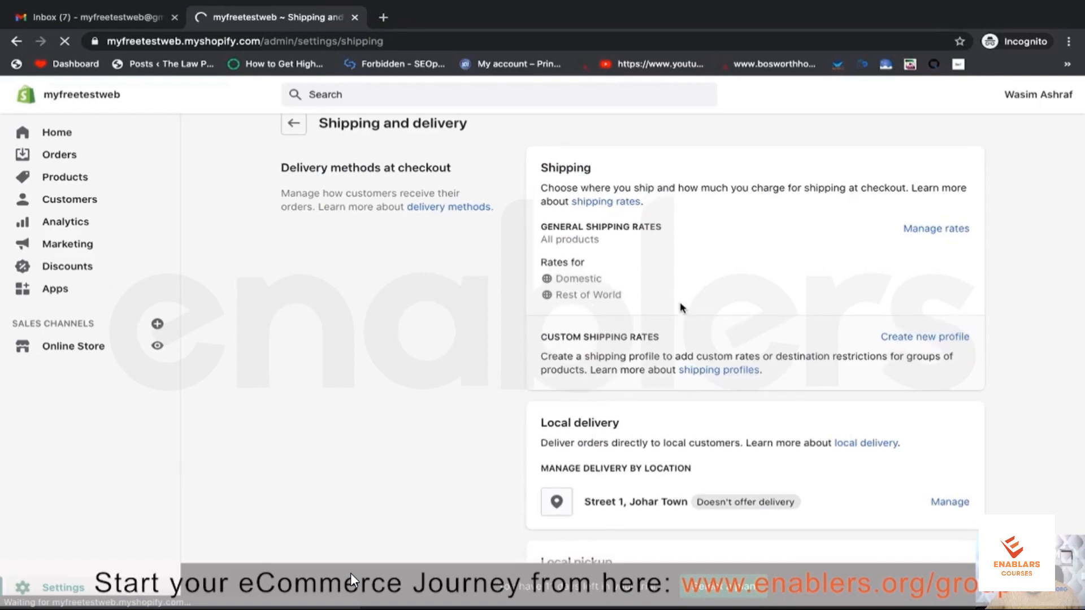
- Open the general shipping rates and examine the Domestic and Rest of World zones
scroll(808, 283, "down", 2)
scroll(809, 283, "up", 3)
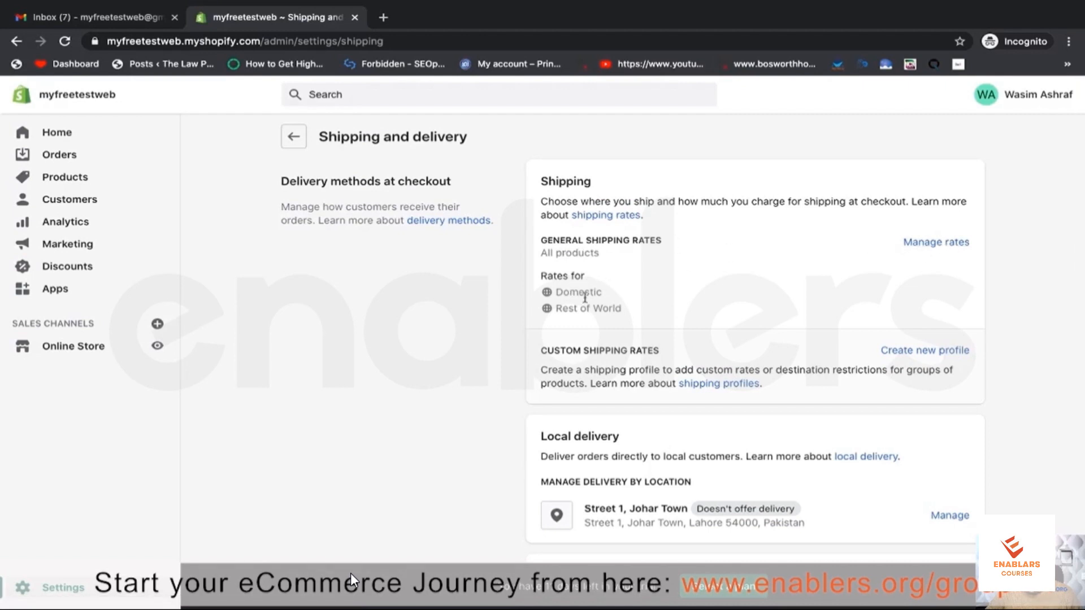
scroll(730, 346, "down", 1)
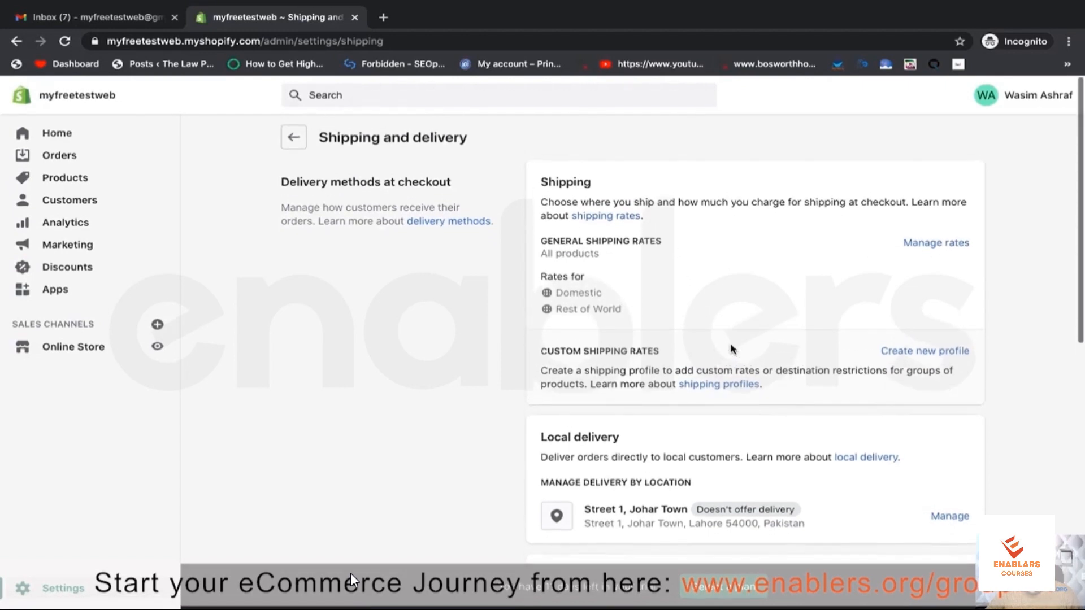
left_click(931, 243)
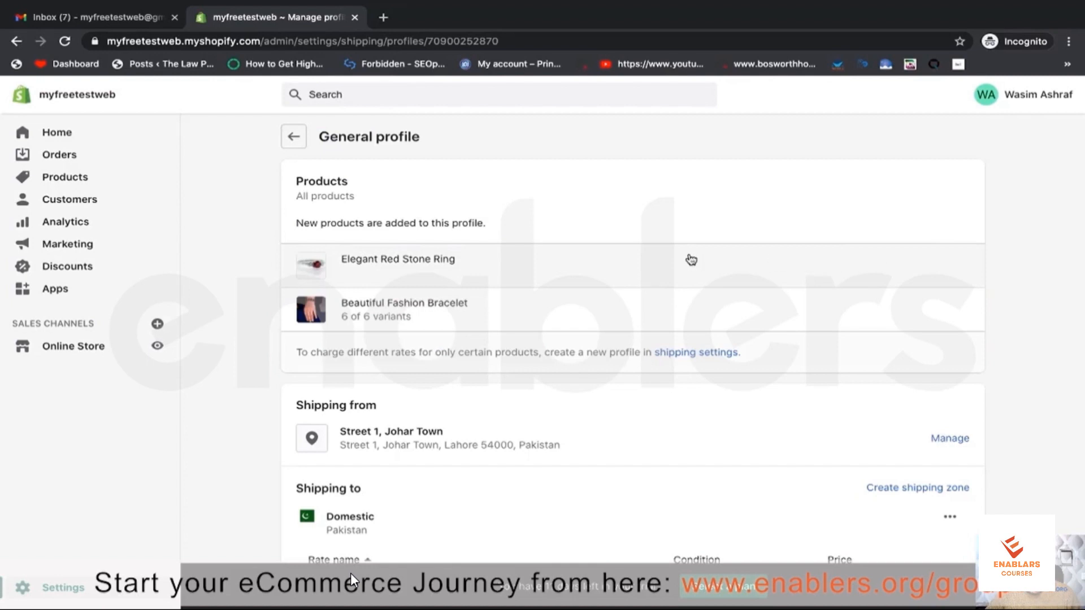
scroll(516, 351, "down", 1)
scroll(517, 352, "down", 5)
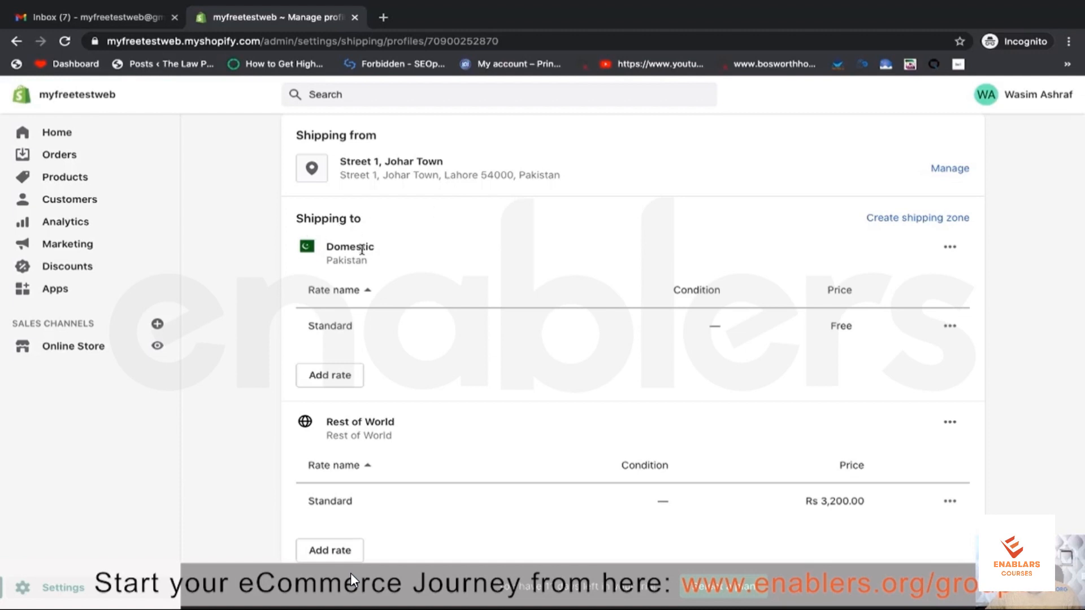
scroll(363, 374, "down", 2)
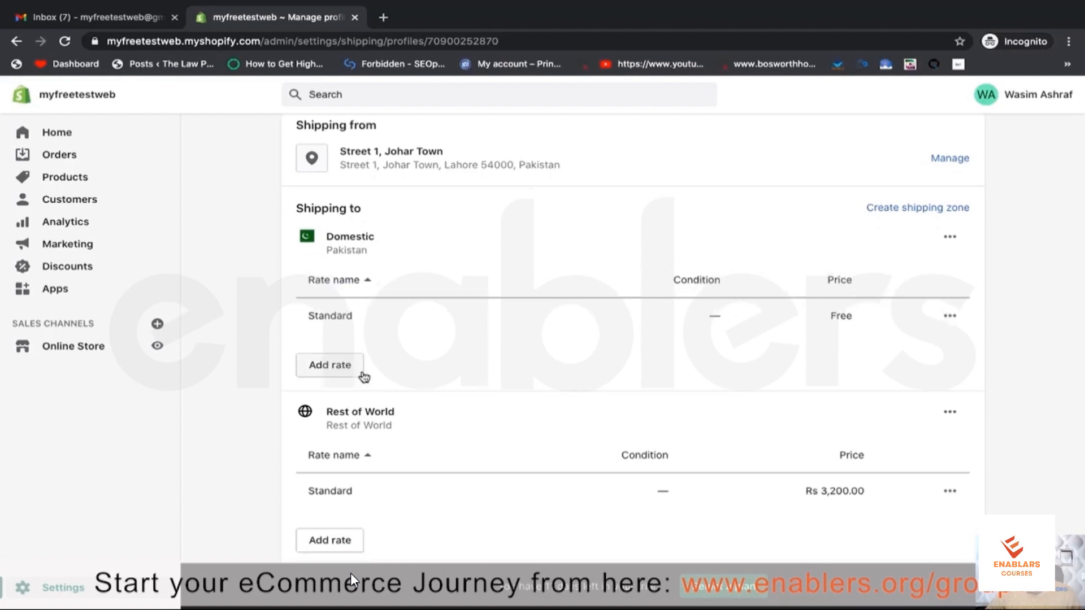
scroll(562, 330, "up", 1)
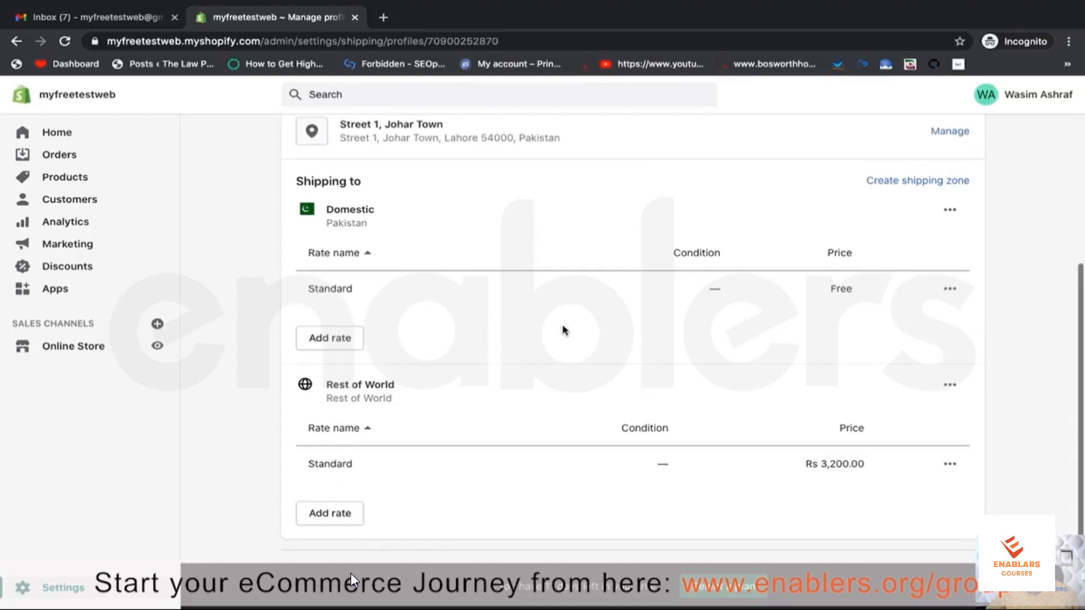
scroll(562, 330, "up", 1)
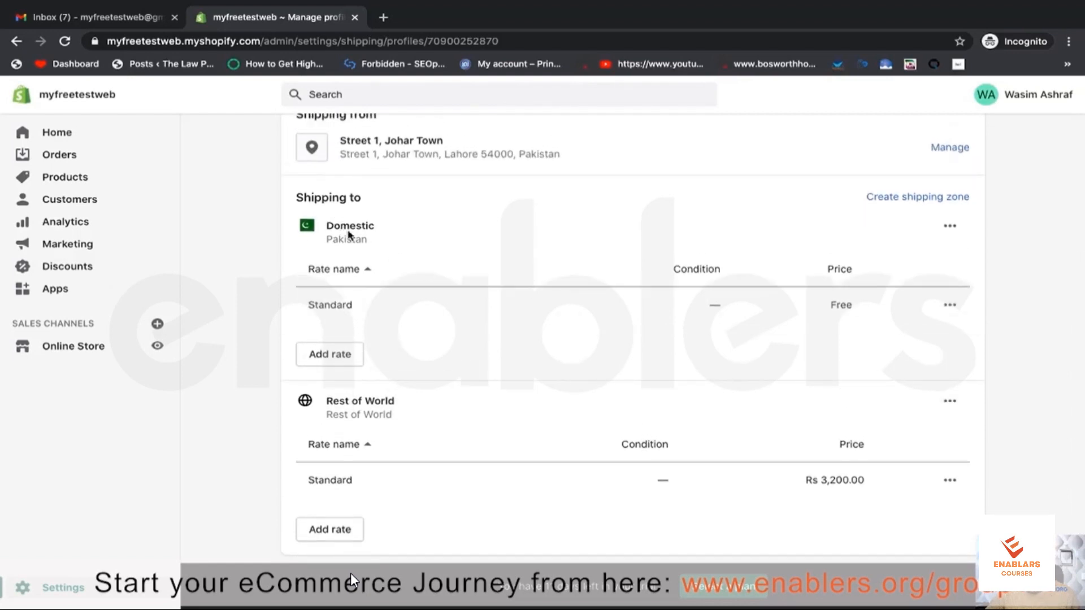
- Review which countries the Domestic shipping zone covers, and leave the zone unedited
left_click(951, 228)
left_click(929, 261)
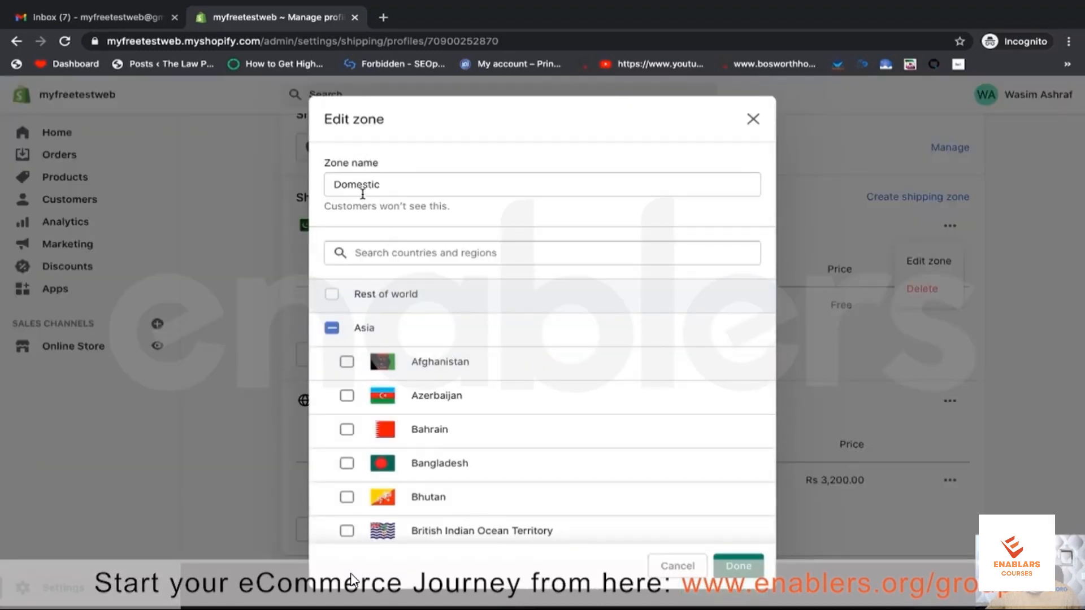
scroll(388, 269, "down", 2)
scroll(408, 428, "down", 15)
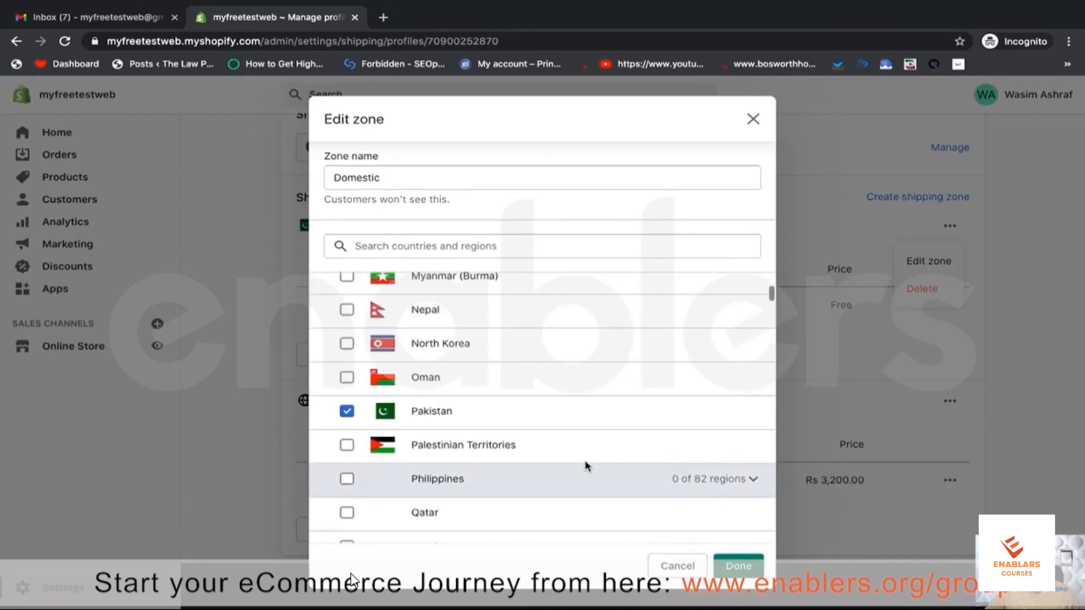
scroll(586, 466, "up", 2)
scroll(586, 466, "down", 3)
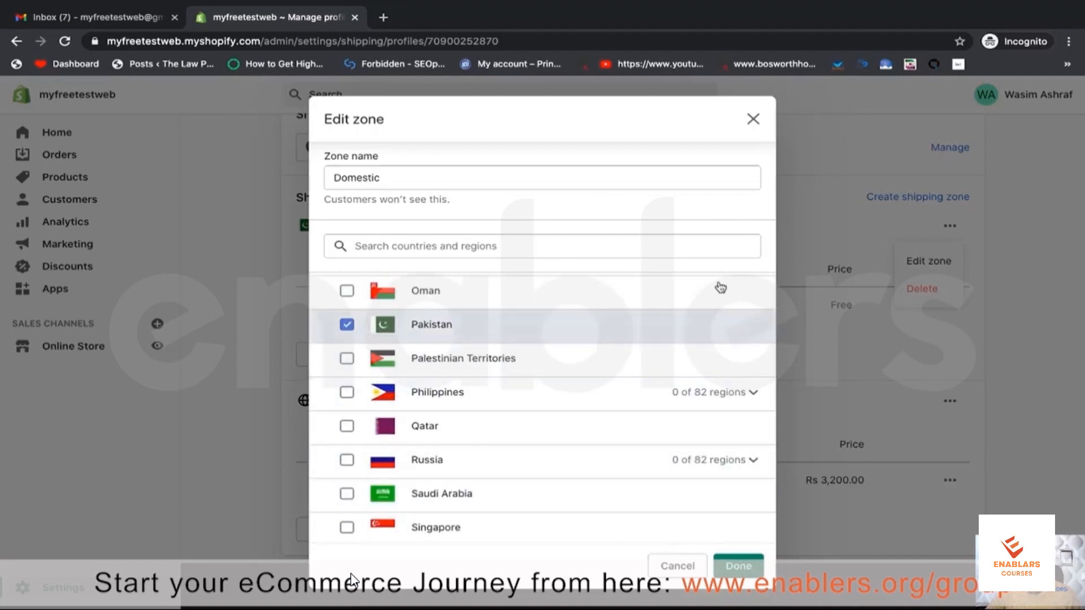
left_click(752, 121)
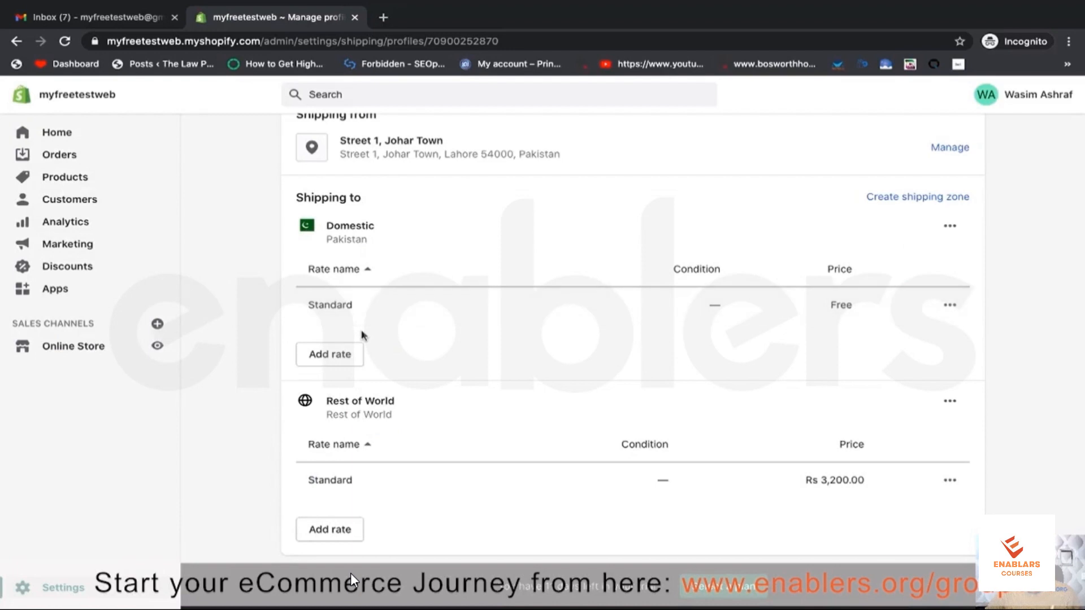
- Start a new rate for the Domestic zone and compare carrier-calculated rates with setting up own rates
left_click(336, 359)
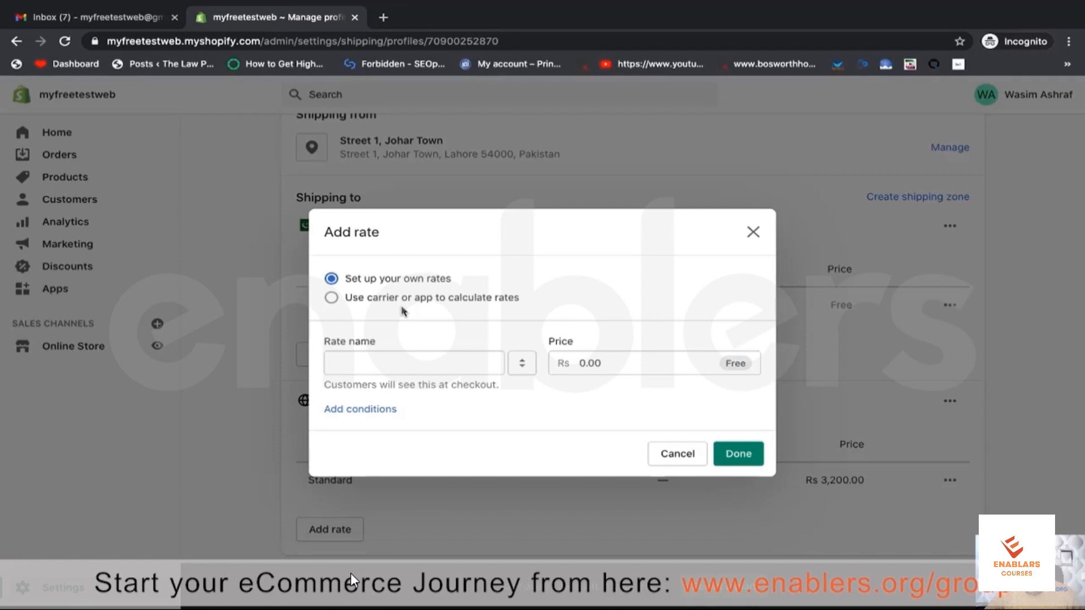
left_click(371, 299)
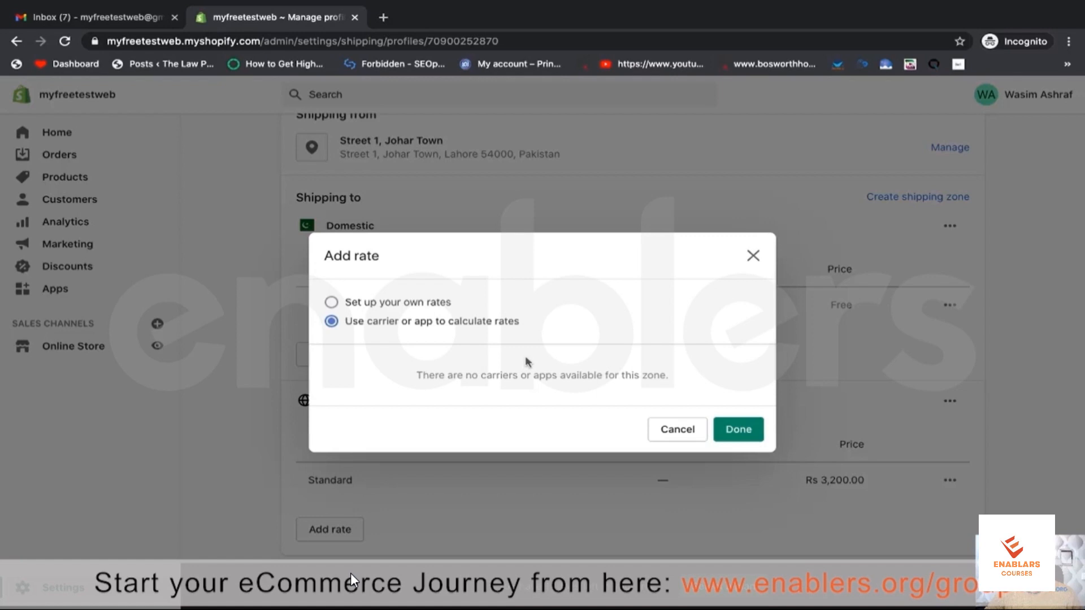
left_click(433, 300)
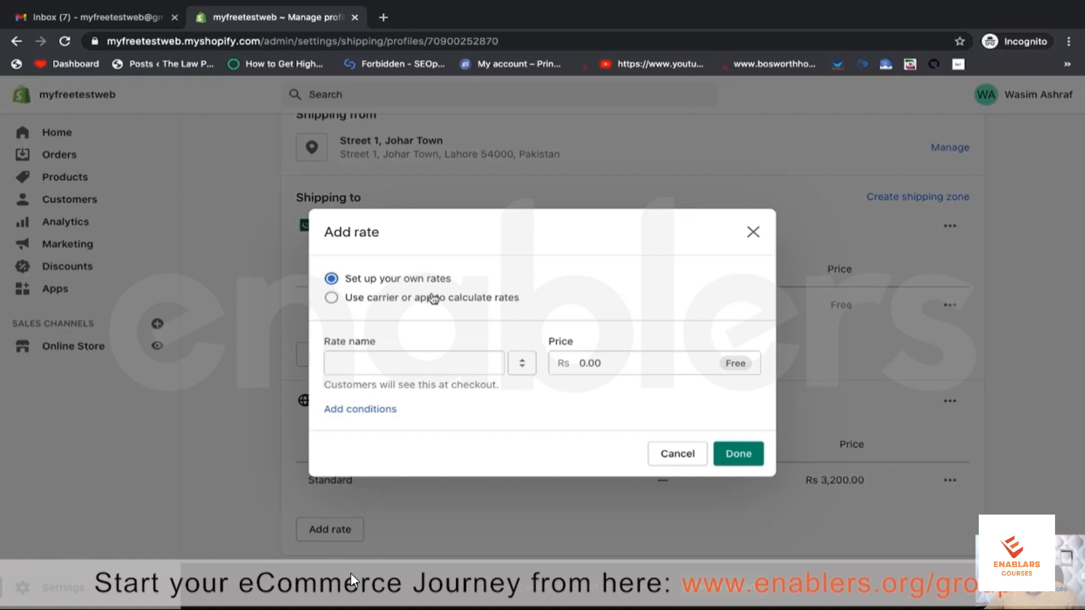
- Name the new Domestic rate Standard and select its price for editing
left_click(389, 360)
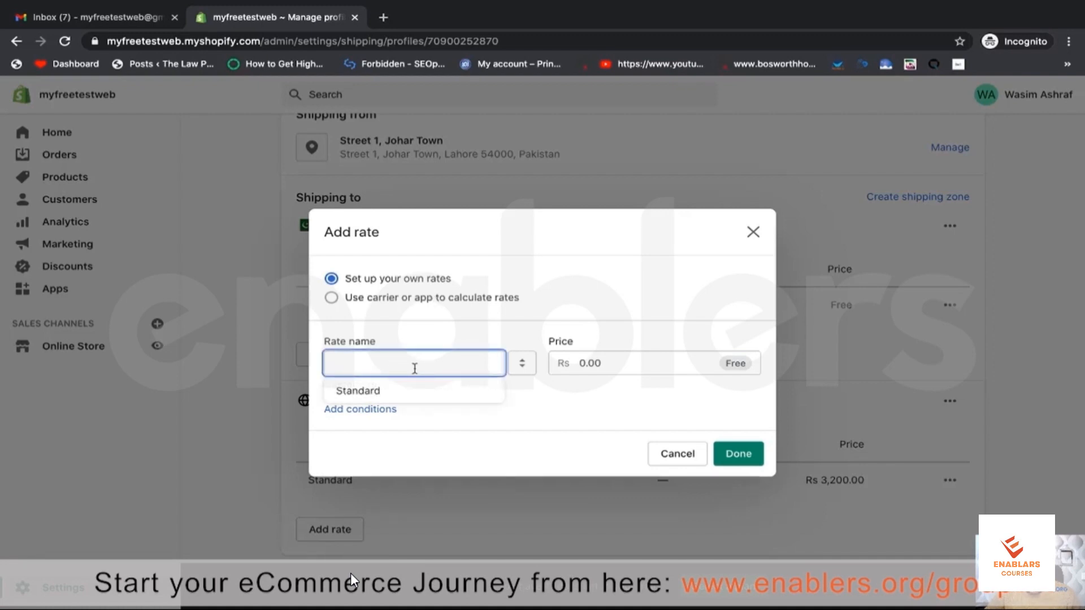
left_click(388, 391)
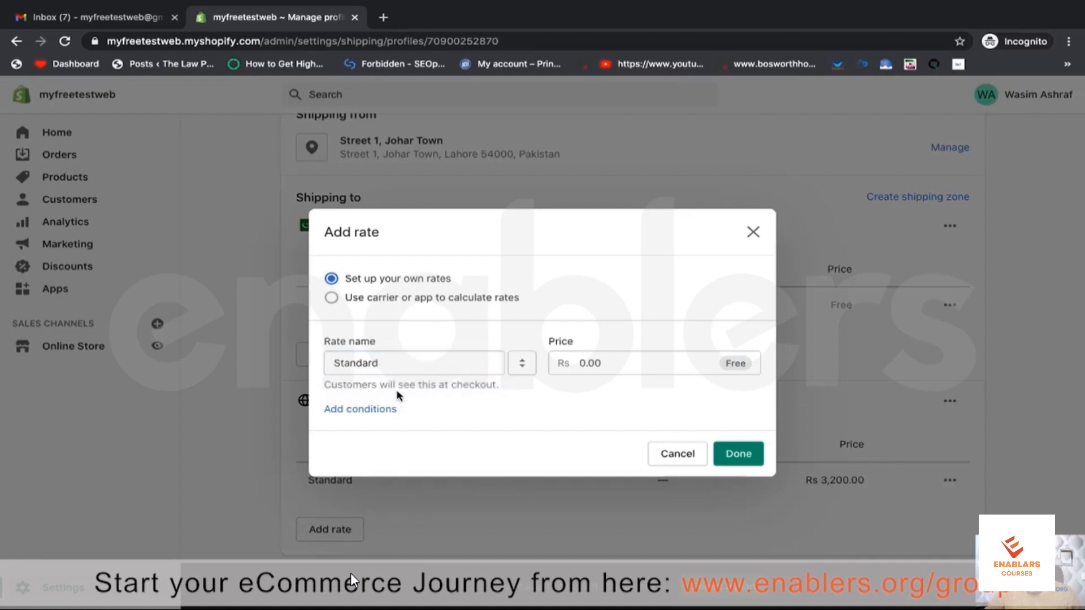
double_click(390, 361)
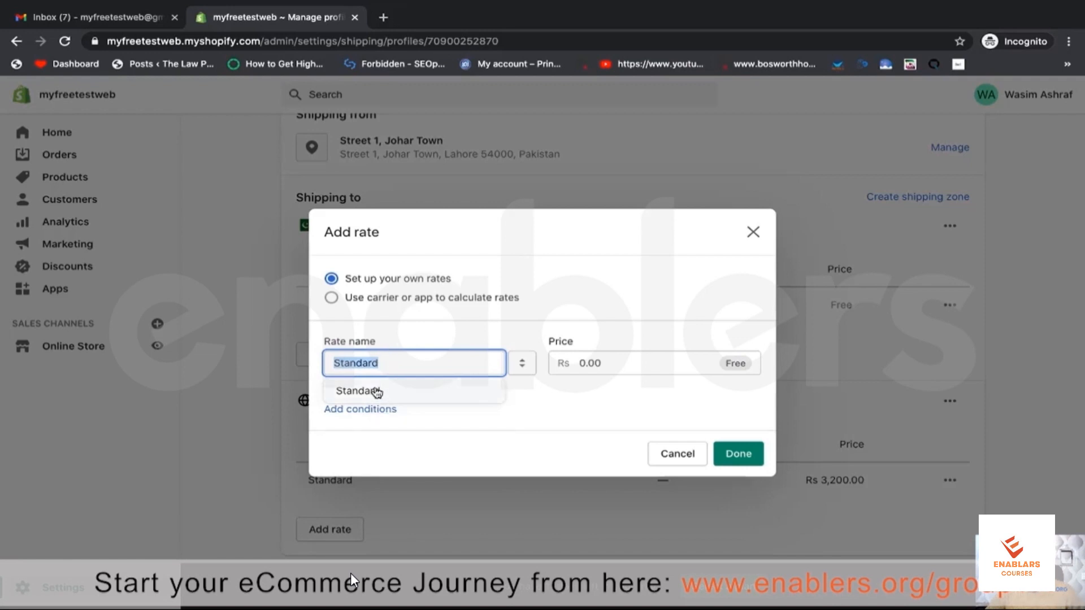
left_click(376, 391)
left_click(612, 359)
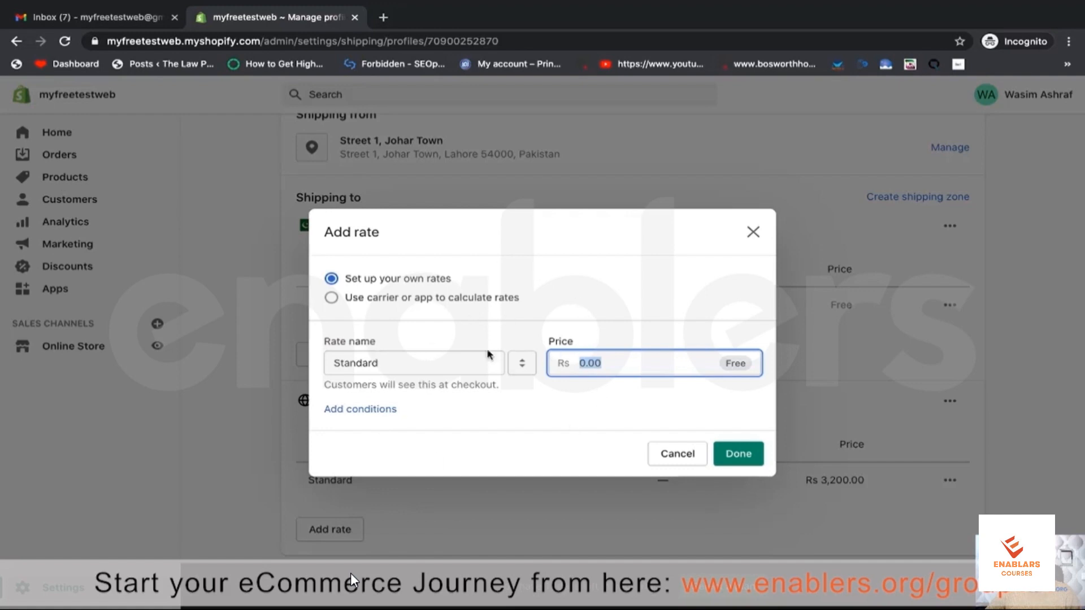
- Add conditions based on item weight to the new Standard rate, inspect the weight limits, and close it without adding the rate
left_click(386, 410)
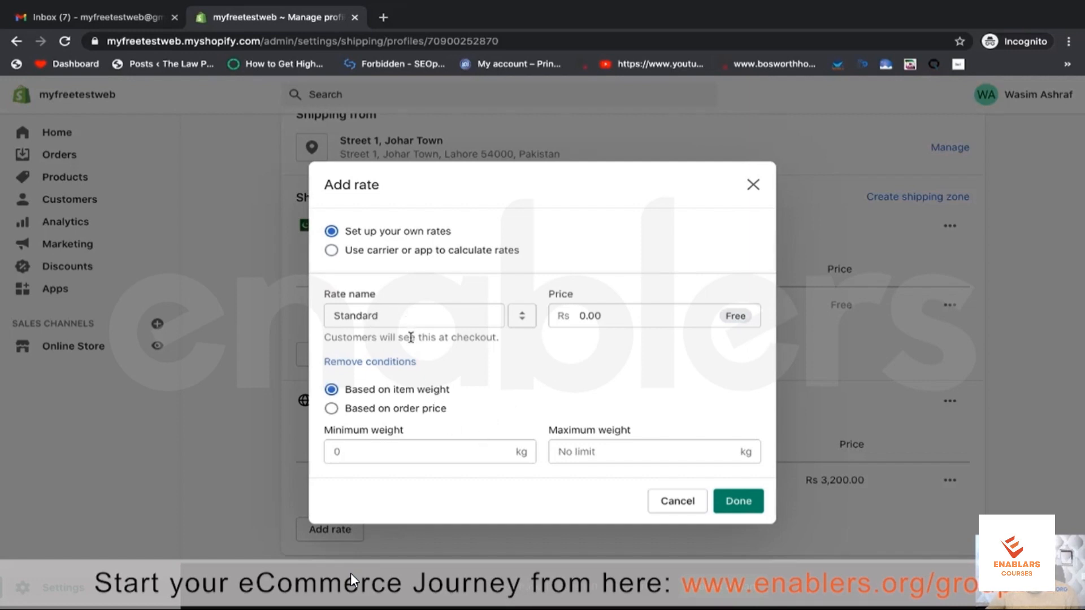
left_click(367, 366)
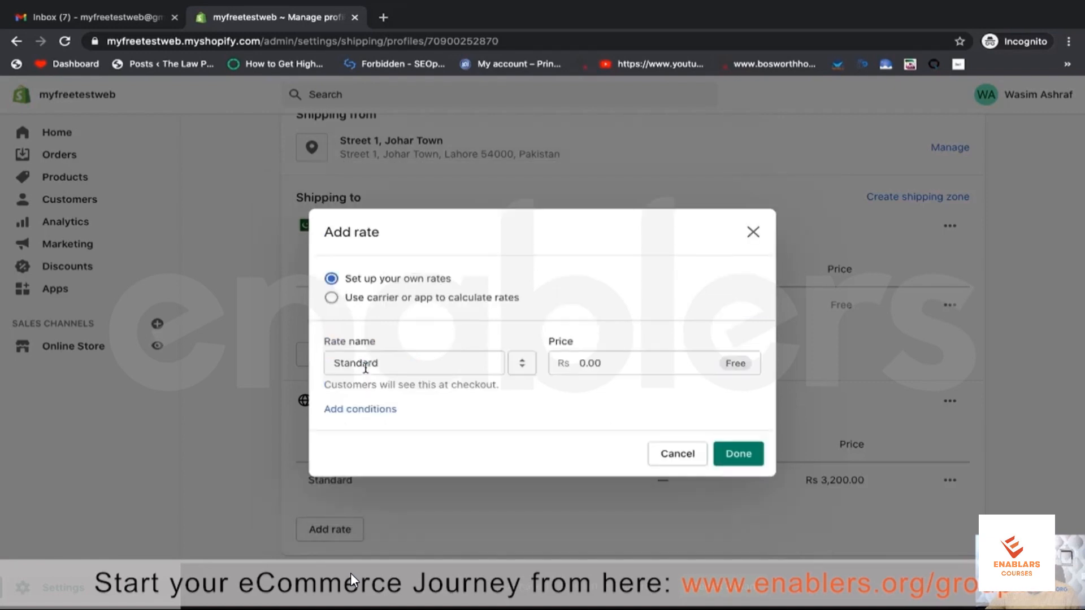
left_click(360, 410)
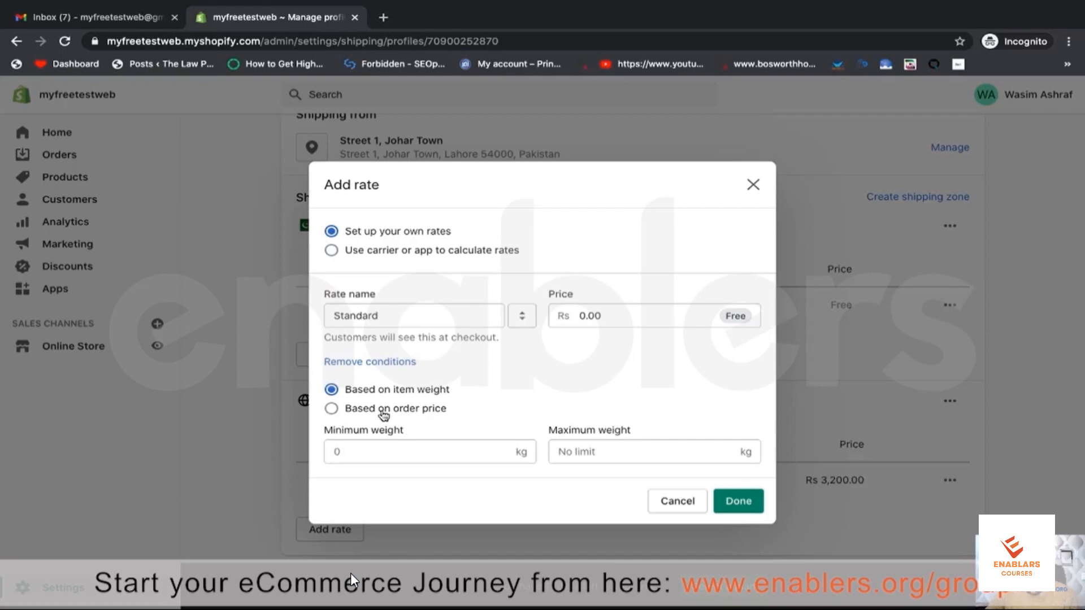
left_click(383, 460)
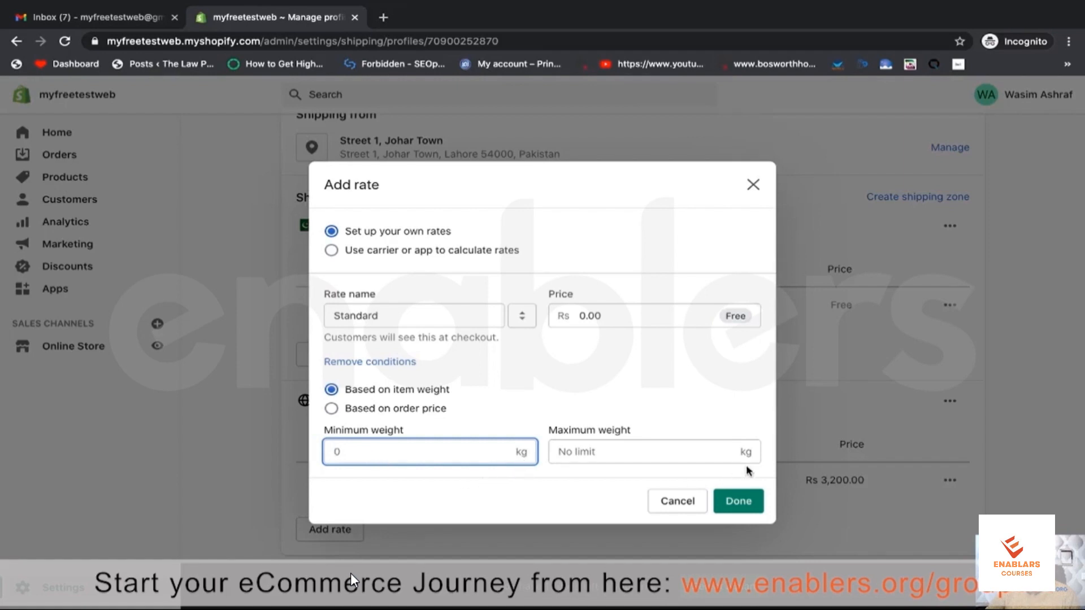
left_click(520, 454)
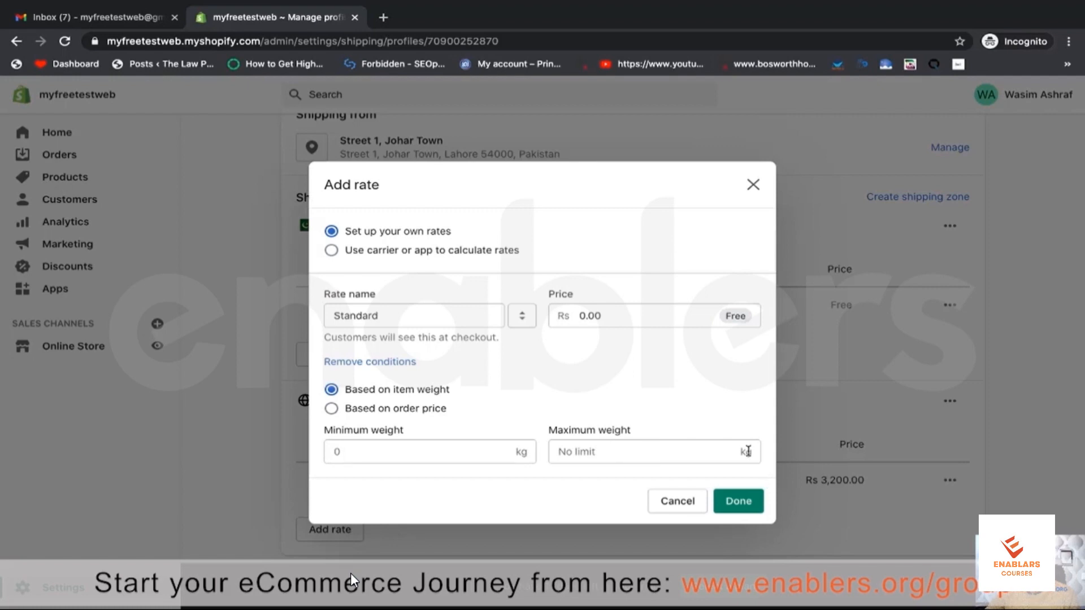
left_click(753, 184)
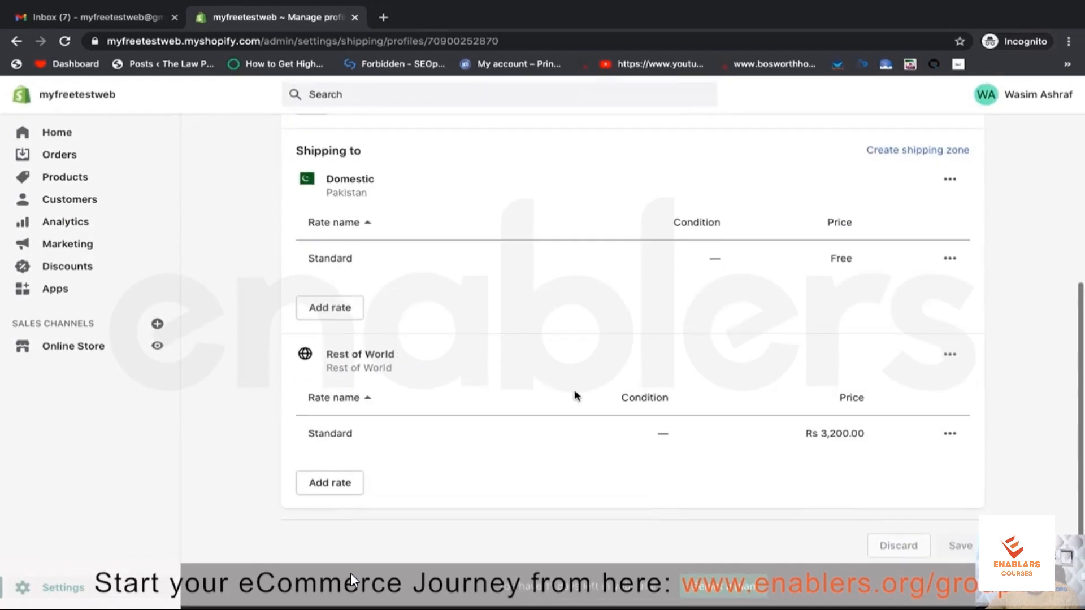
- Go to the store's general settings and set the store industry to Jewelry
scroll(575, 395, "up", 1)
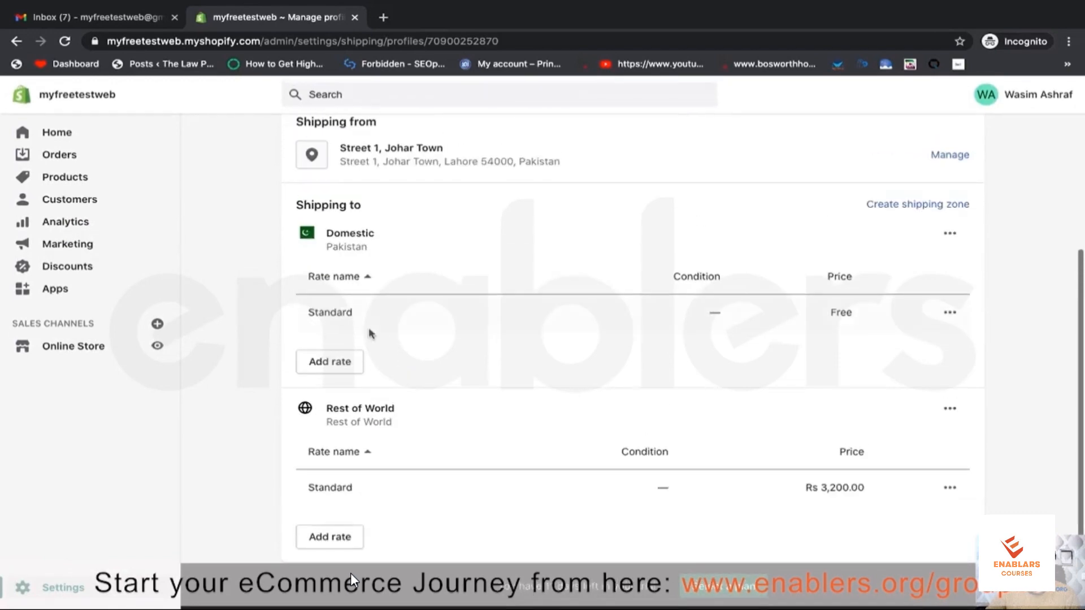
left_click(74, 591)
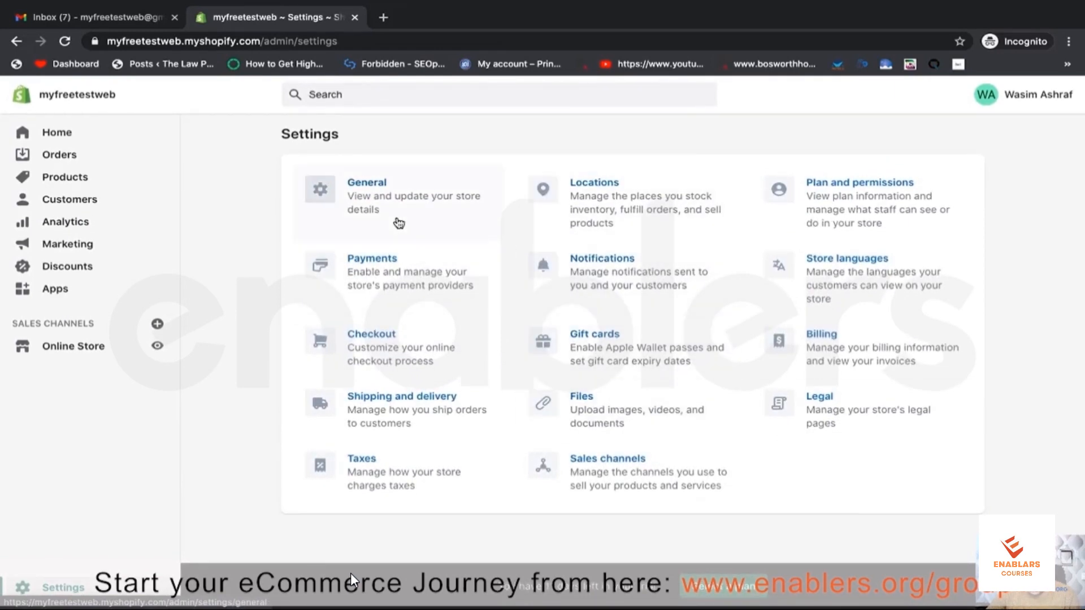
left_click(535, 232)
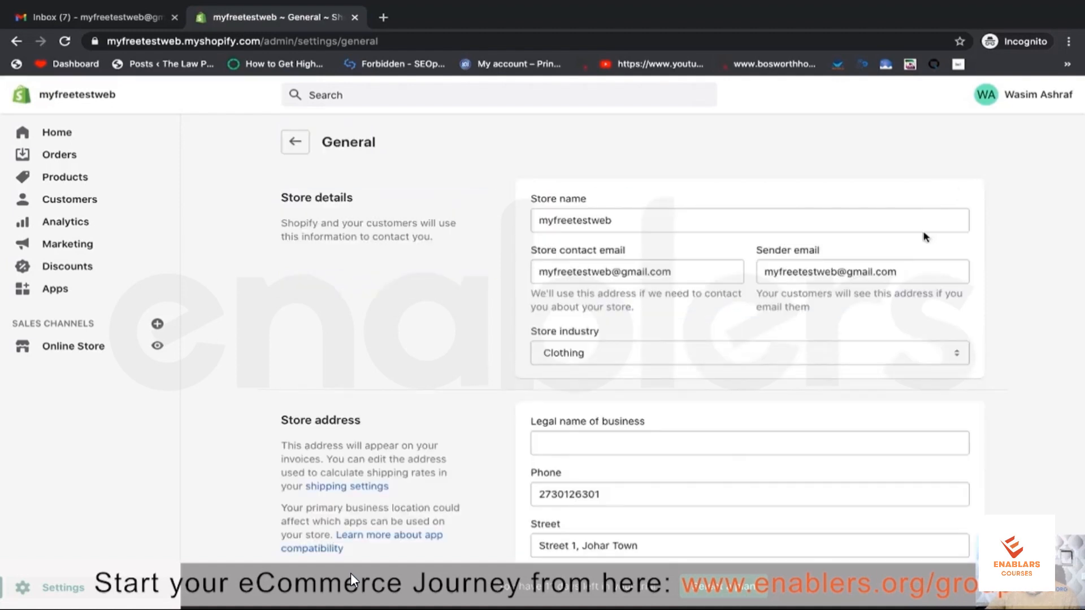
scroll(925, 236, "down", 1)
scroll(594, 160, "down", 1)
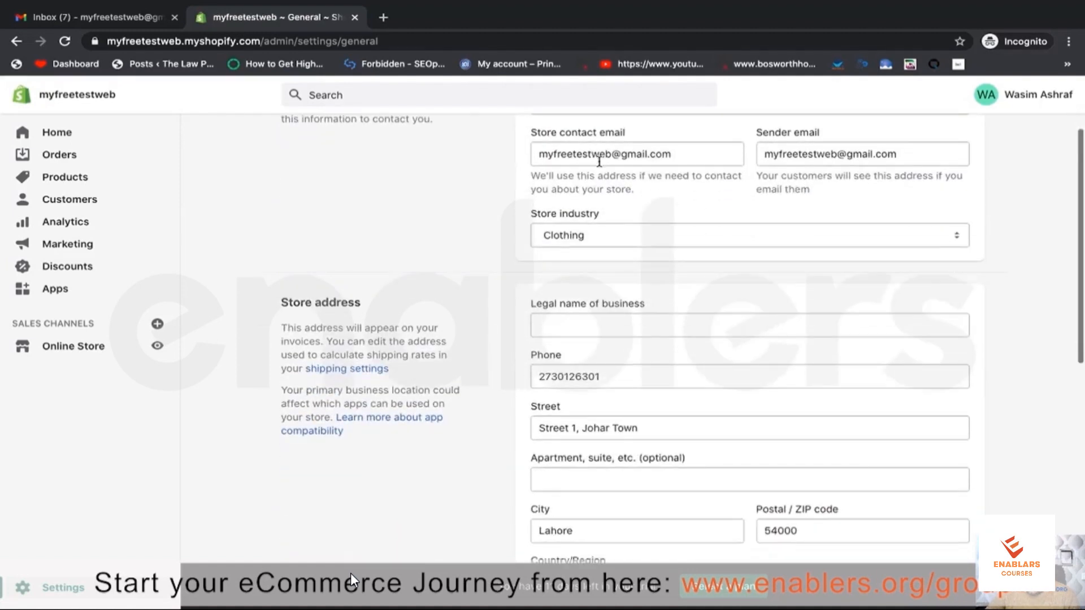
scroll(599, 162, "down", 2)
scroll(596, 165, "up", 1)
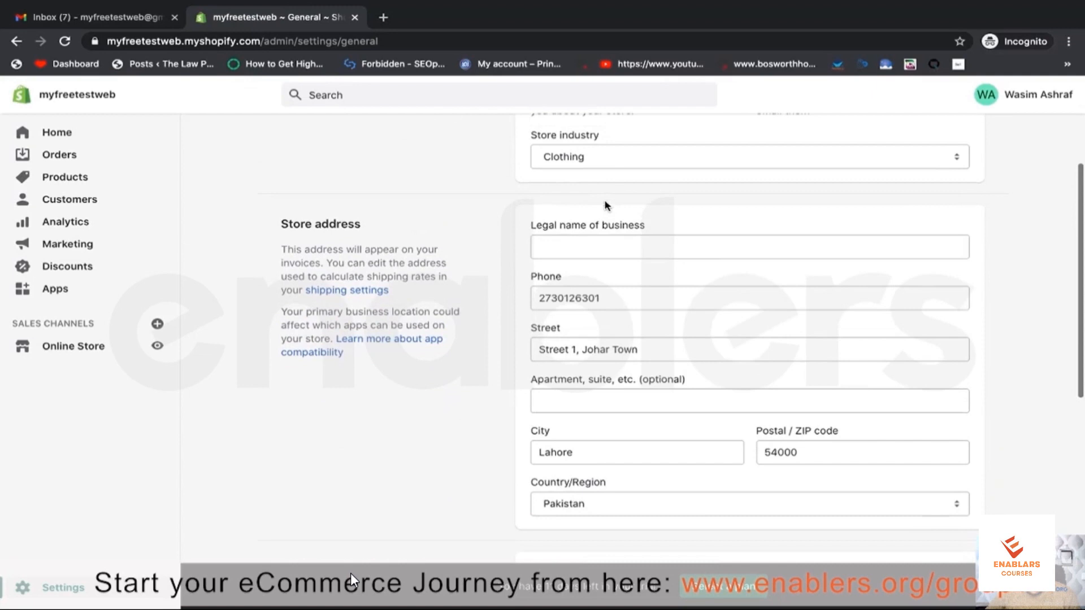
left_click(595, 166)
left_click(582, 219)
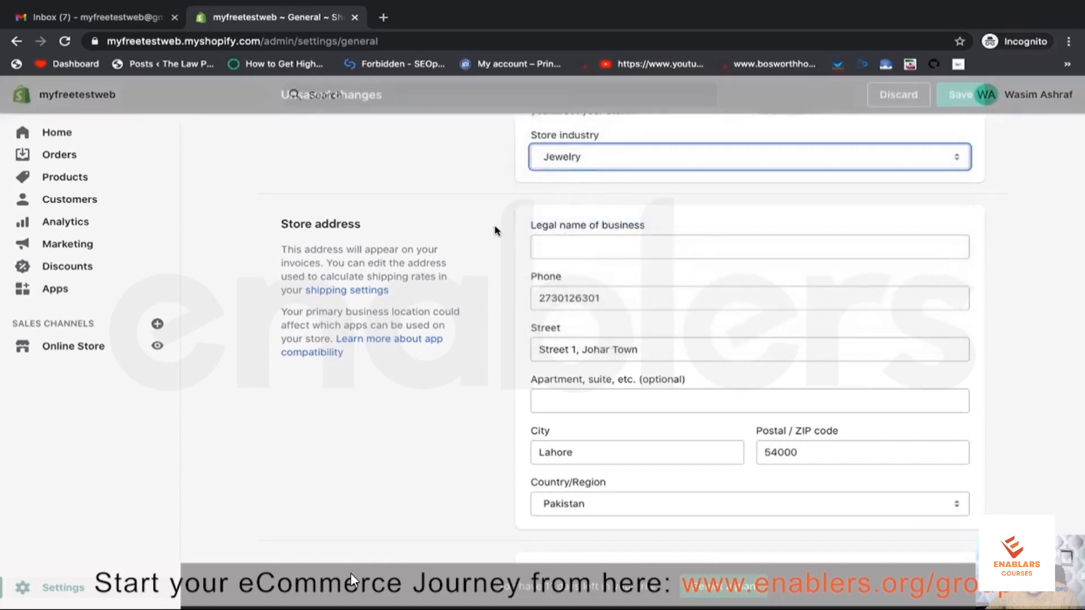
- Review the store address and unit system options, and set the default weight unit to Gram (g)
scroll(495, 230, "down", 1)
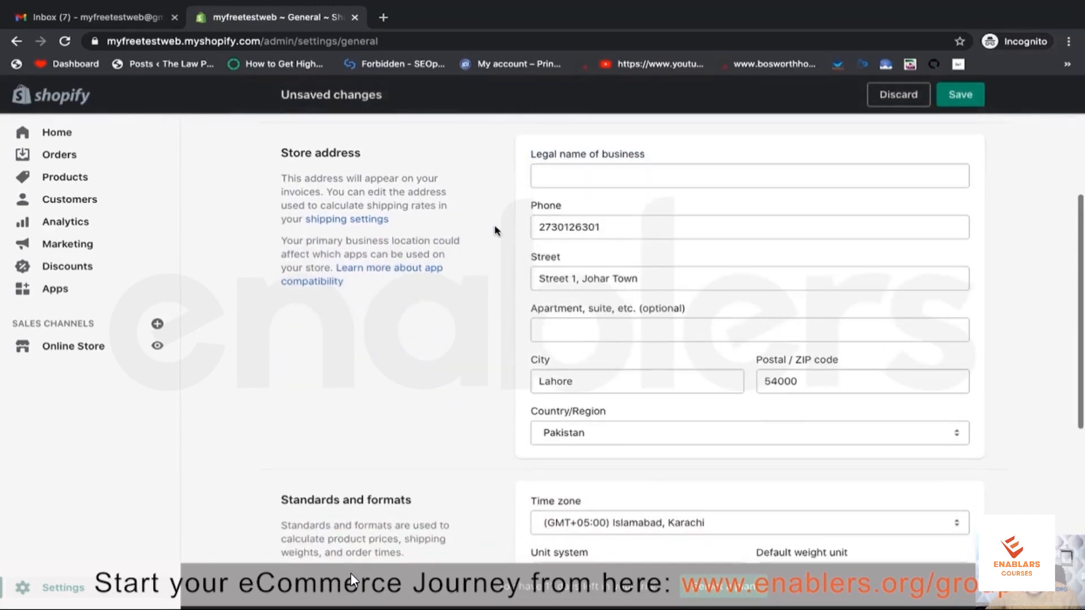
scroll(496, 231, "down", 1)
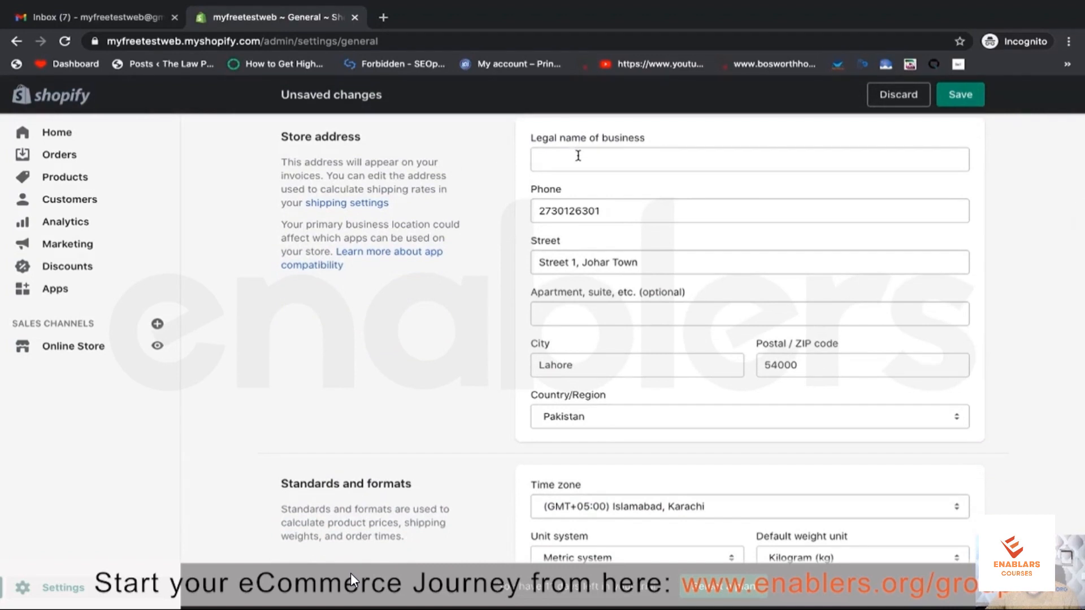
scroll(588, 272, "down", 2)
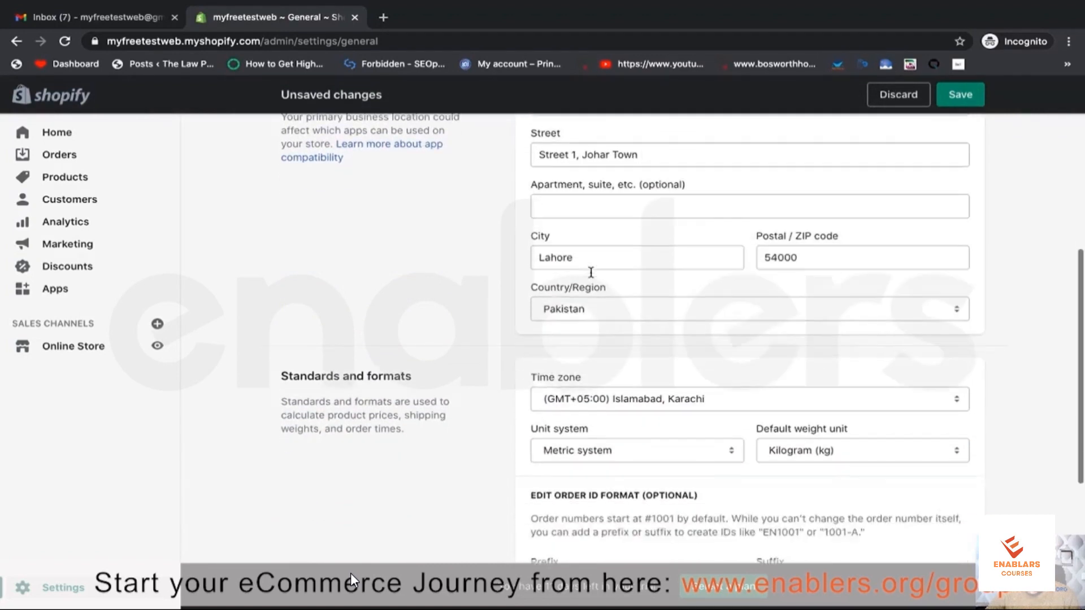
scroll(610, 309, "down", 2)
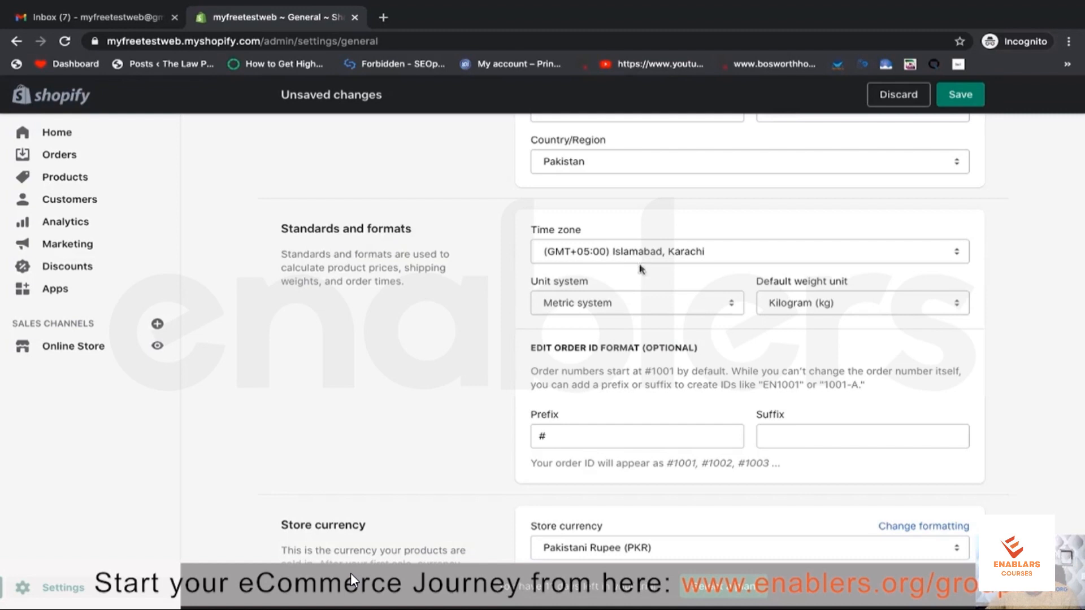
left_click(577, 310)
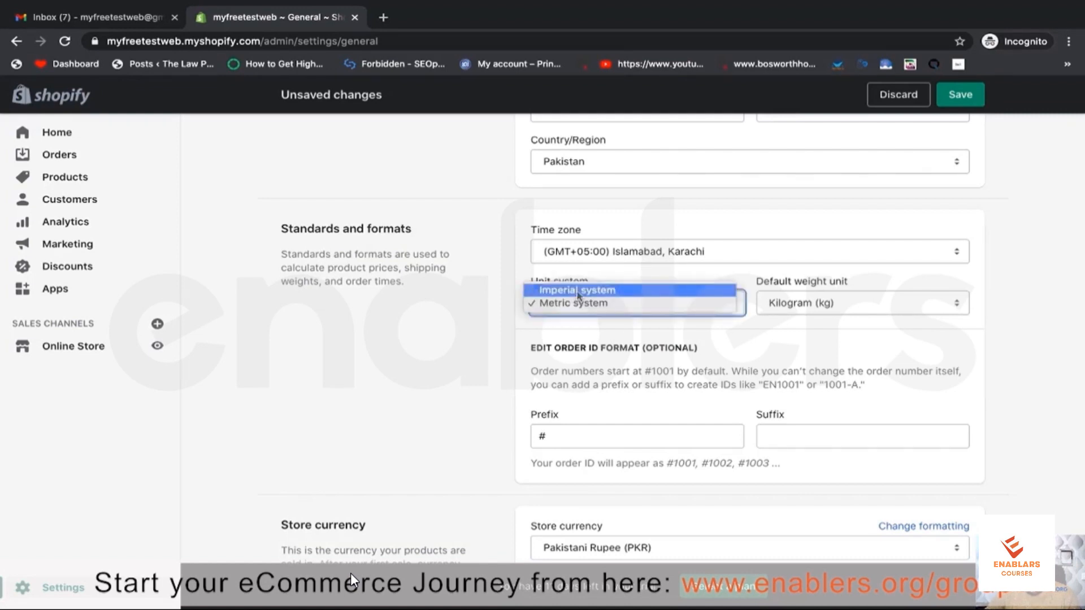
left_click(759, 334)
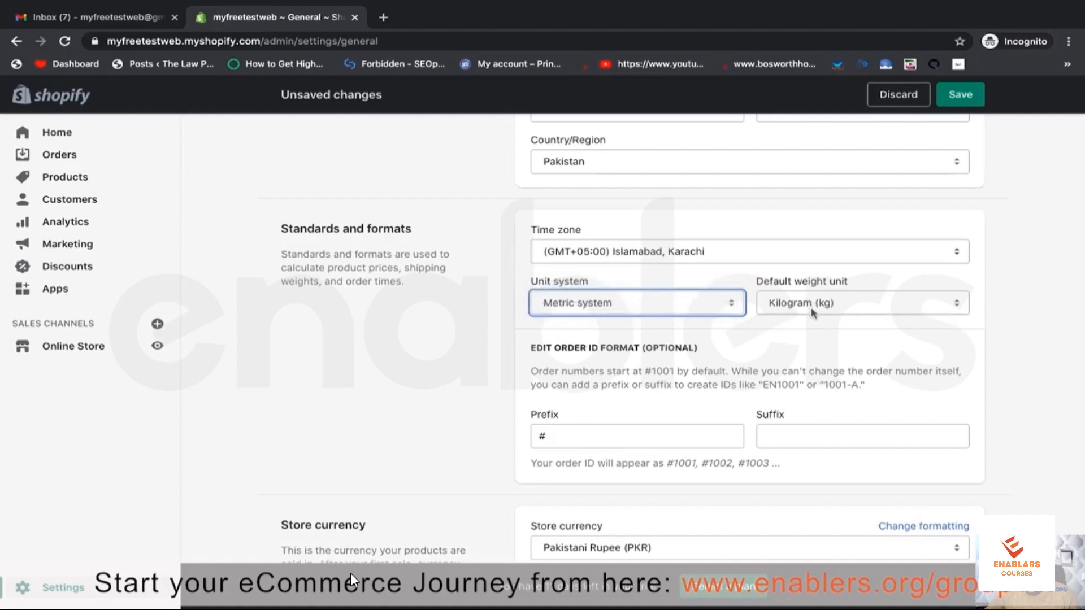
left_click(812, 313)
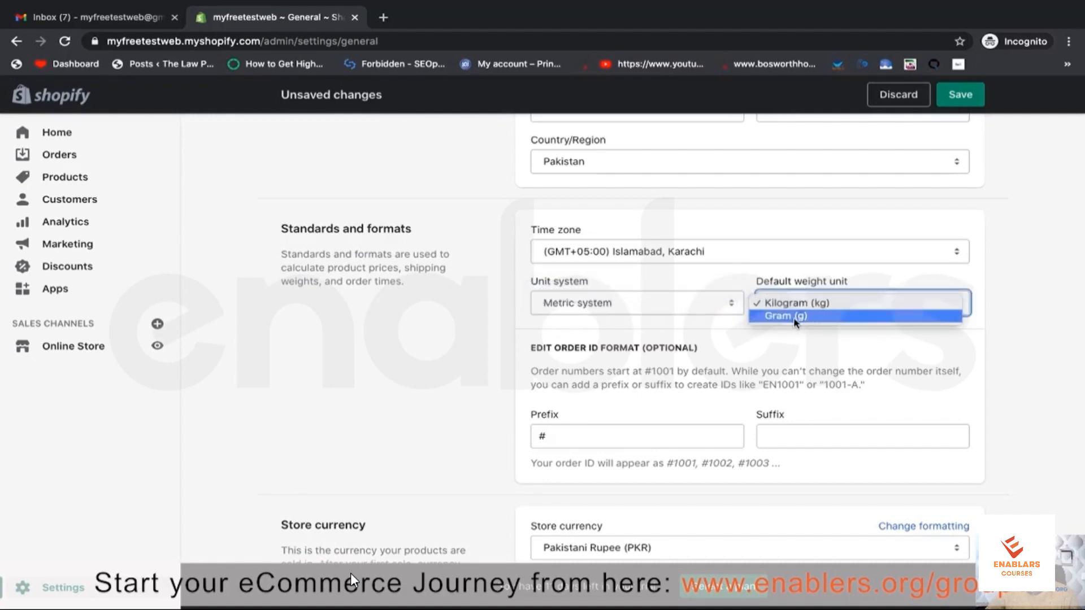
left_click(794, 317)
- Try the Imperial system, check its default weight units, and switch back to the Metric system with Gram (g)
left_click(636, 308)
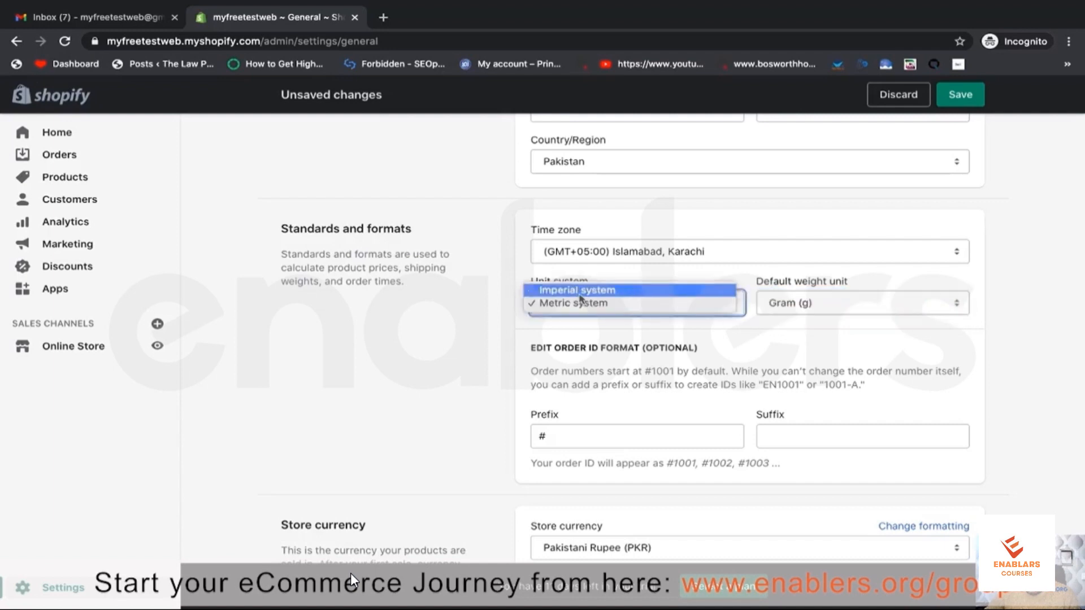
left_click(579, 292)
left_click(821, 307)
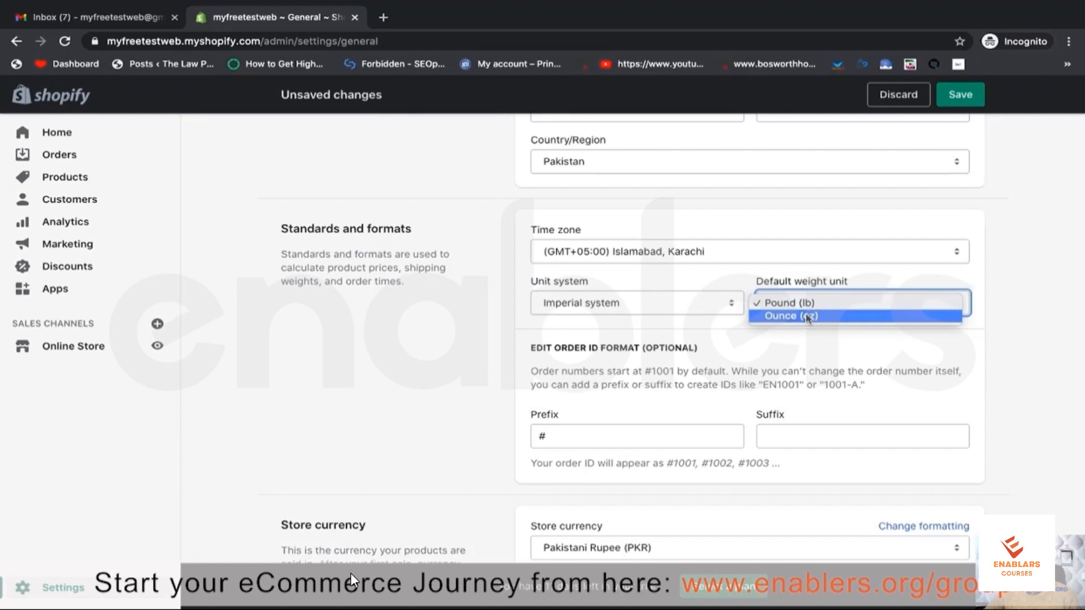
left_click(629, 319)
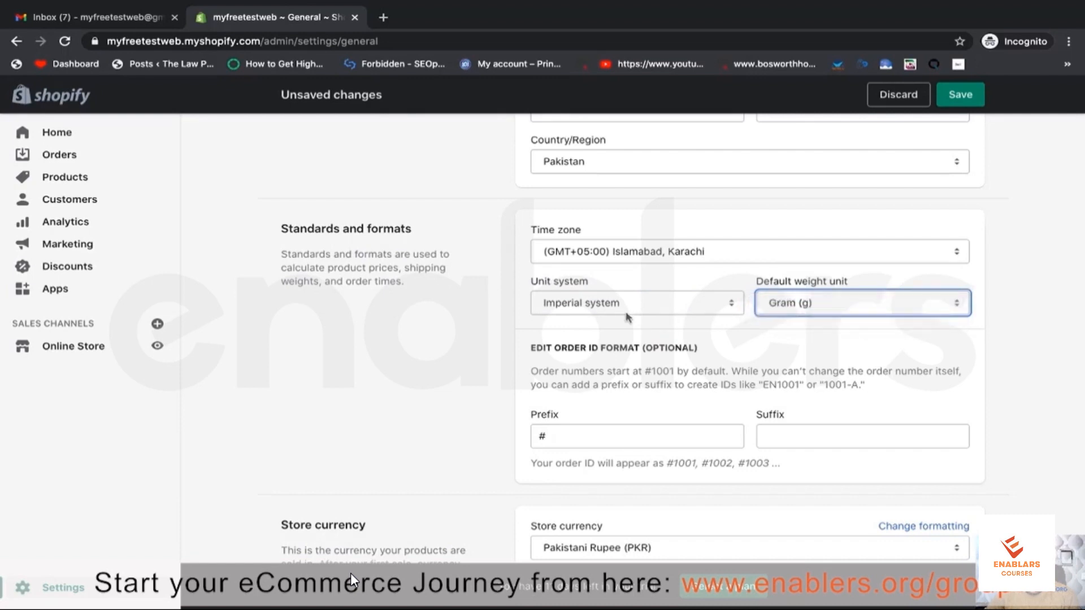
left_click(608, 310)
left_click(581, 318)
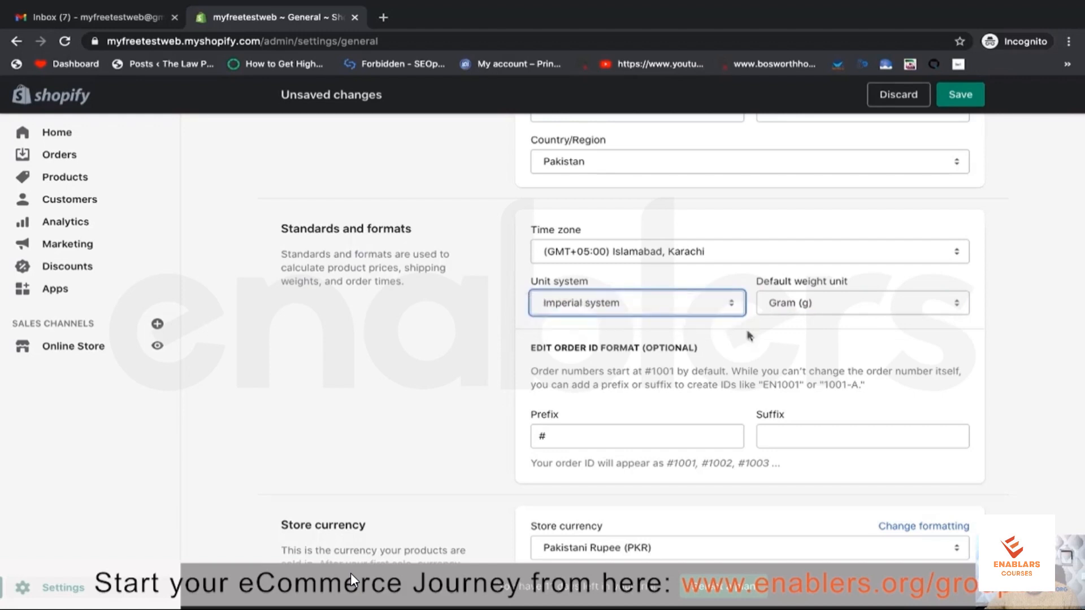
left_click(845, 302)
left_click(804, 317)
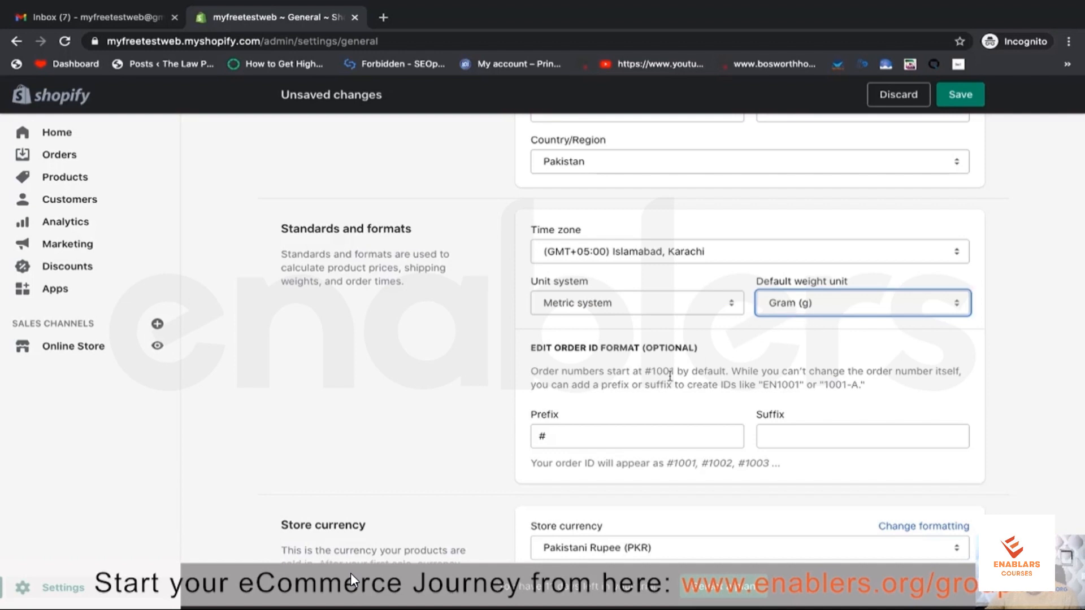
- Look through the store currency options, keep Pakistani Rupee (PKR), and save the general settings
scroll(669, 376, "down", 3)
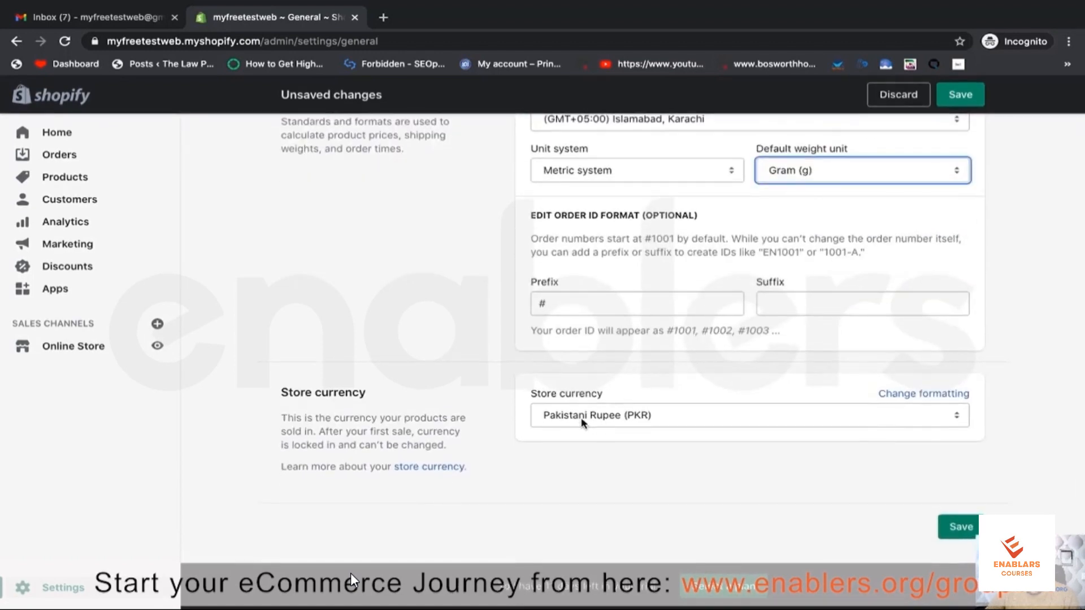
left_click(582, 418)
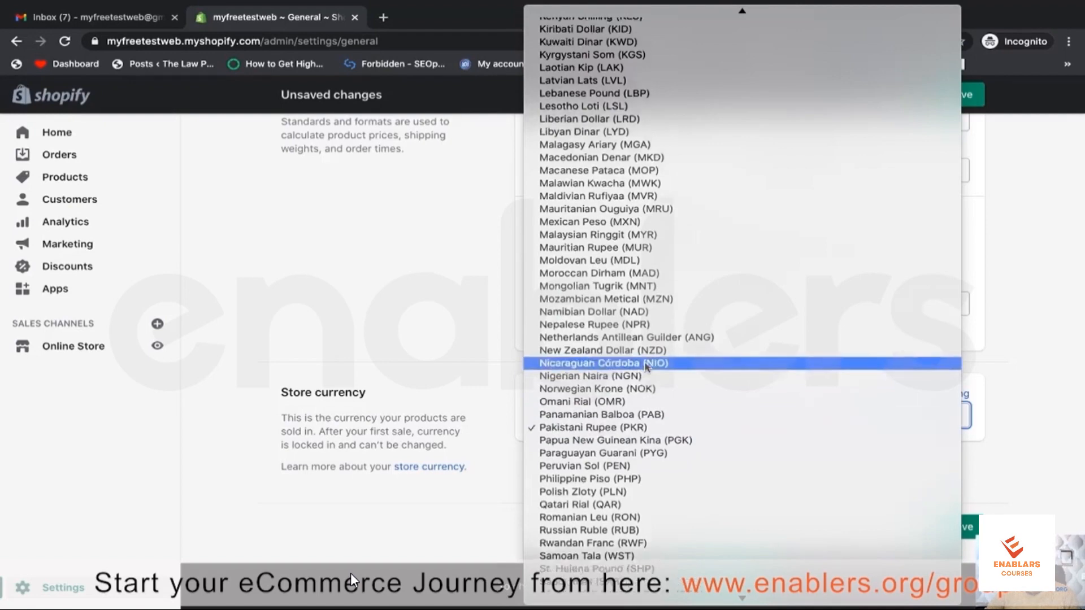
scroll(599, 370, "up", 3)
scroll(599, 370, "down", 15)
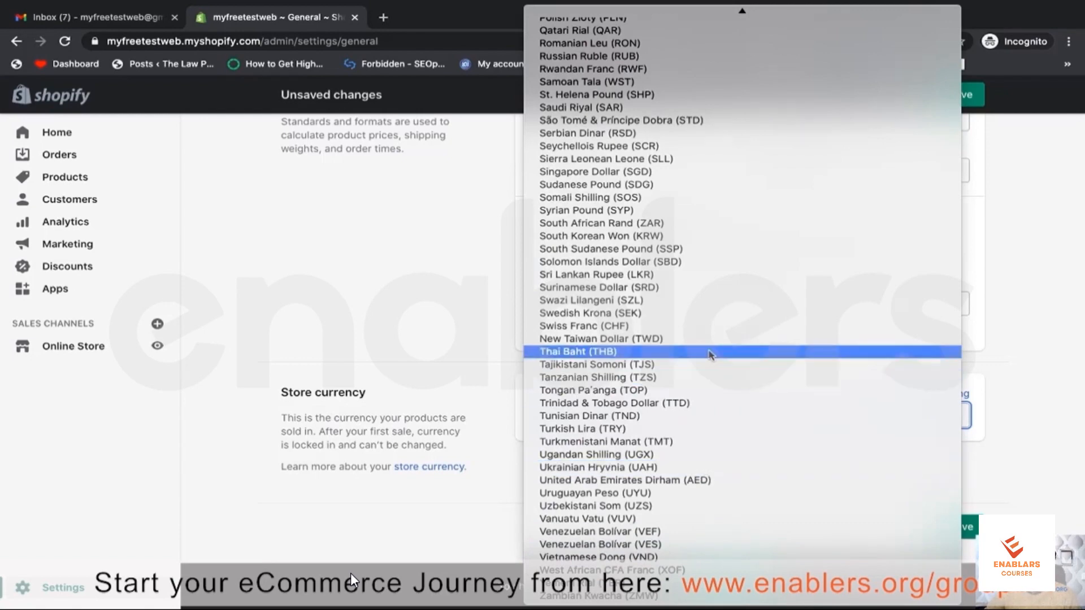
left_click(408, 259)
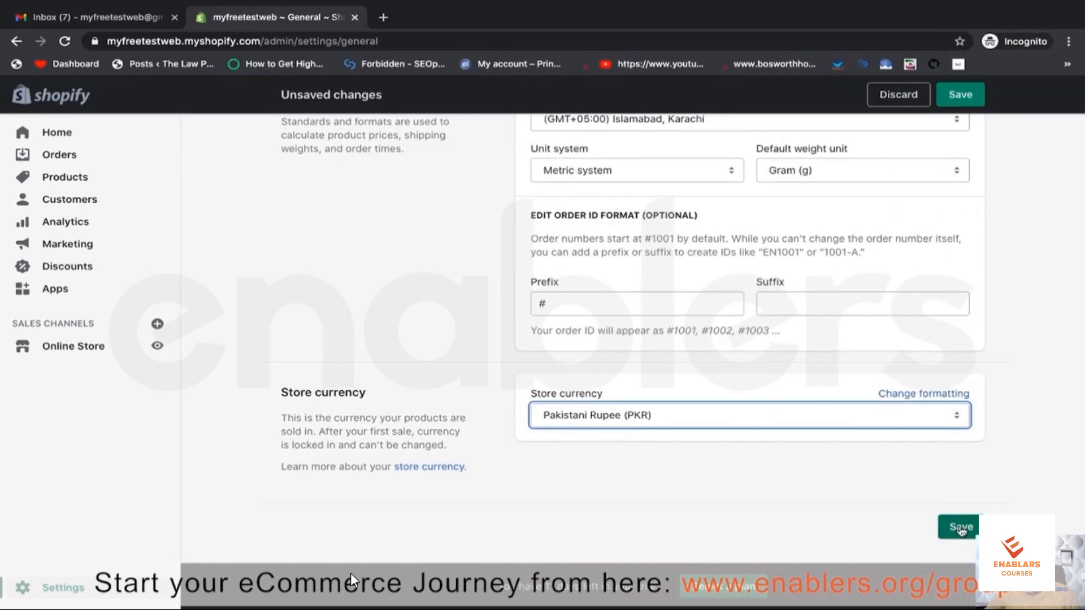
left_click(961, 526)
scroll(555, 355, "up", 6)
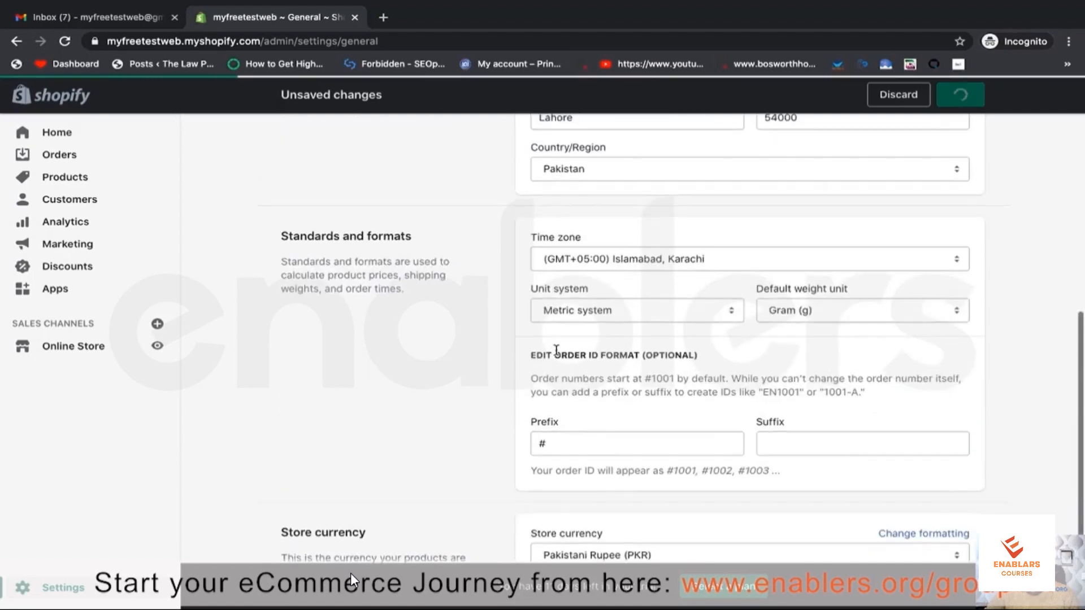
scroll(556, 353, "up", 6)
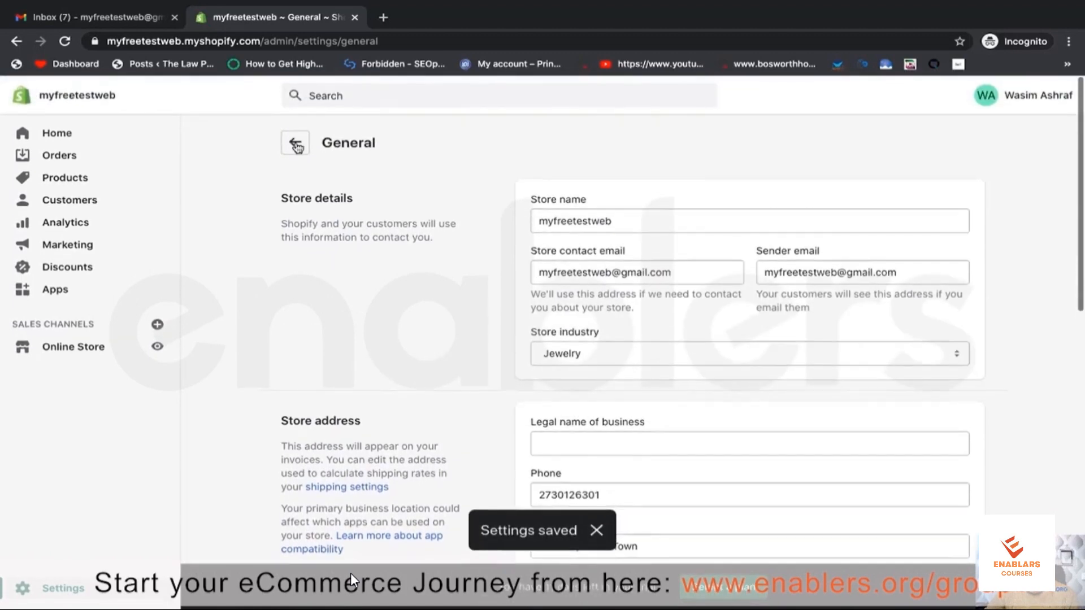
- Go to the Shipping and delivery settings and open the general shipping rates for management
left_click(295, 144)
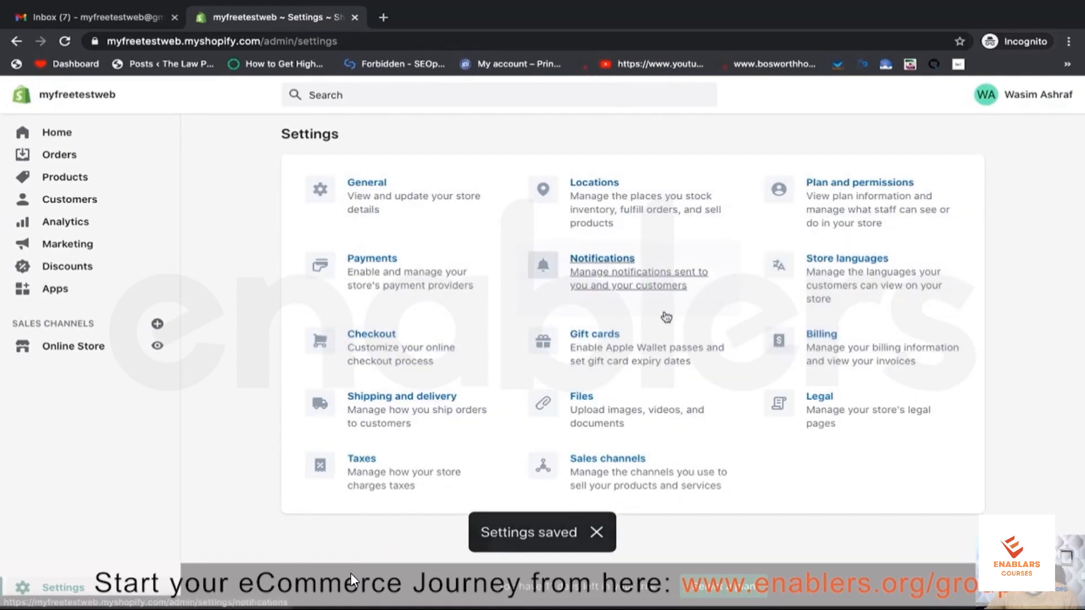
left_click(423, 406)
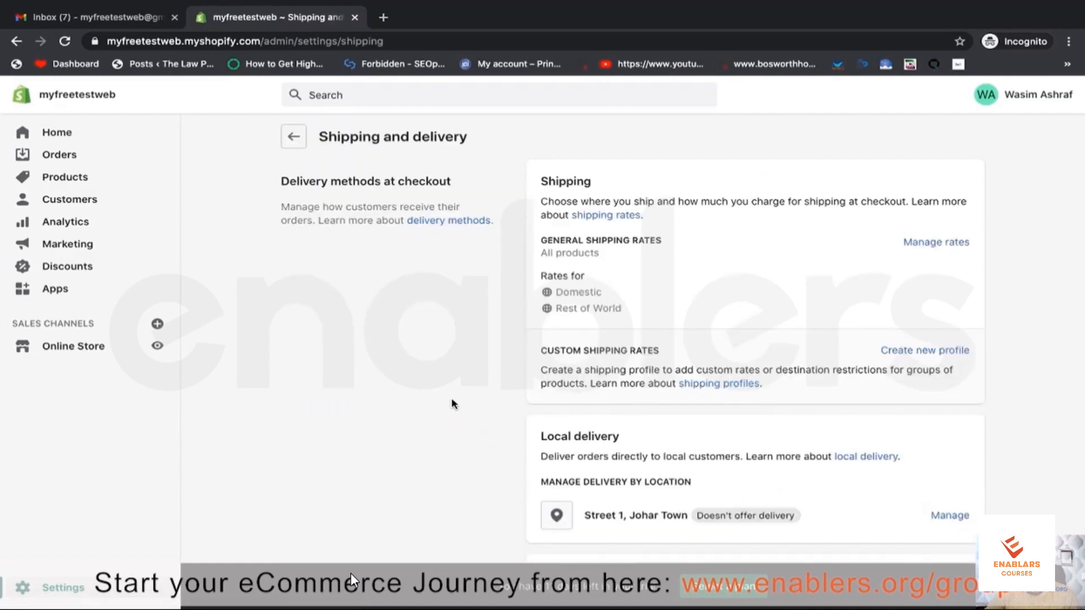
left_click(294, 142)
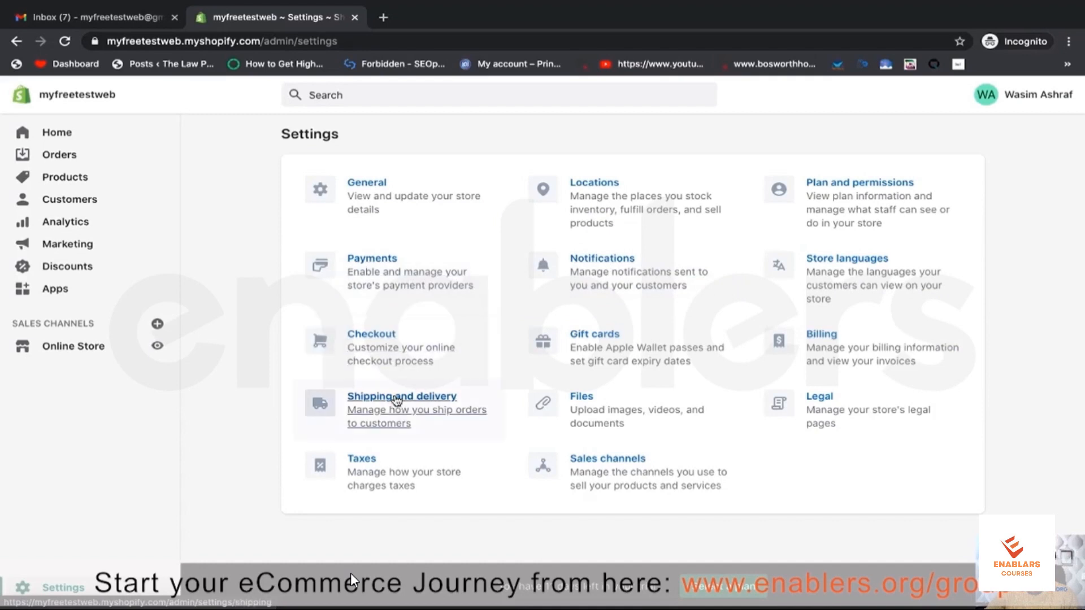
left_click(397, 408)
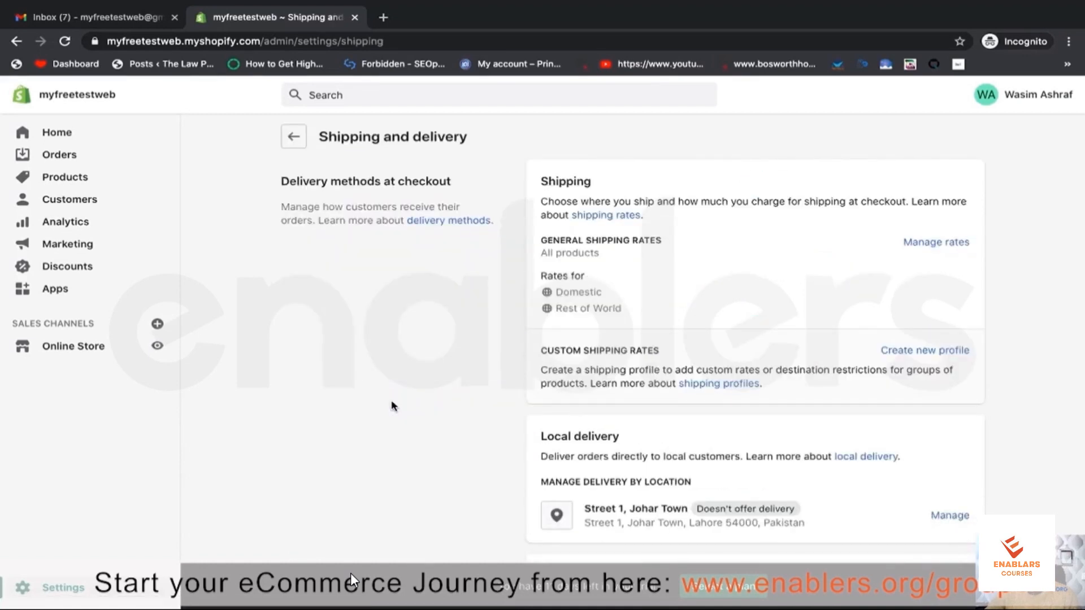
scroll(713, 291, "down", 1)
scroll(713, 291, "up", 1)
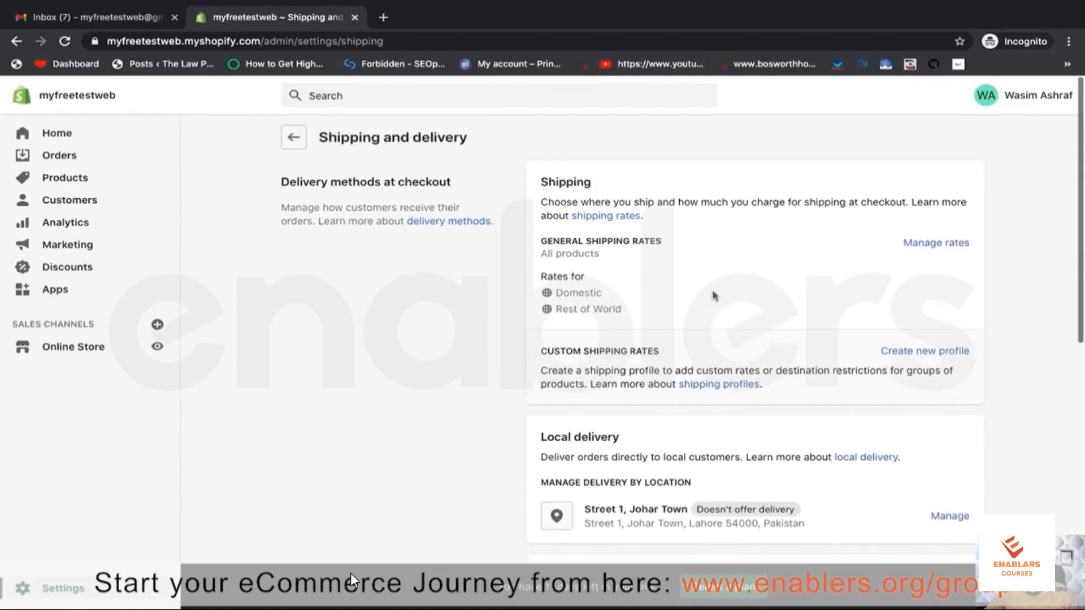
left_click(934, 243)
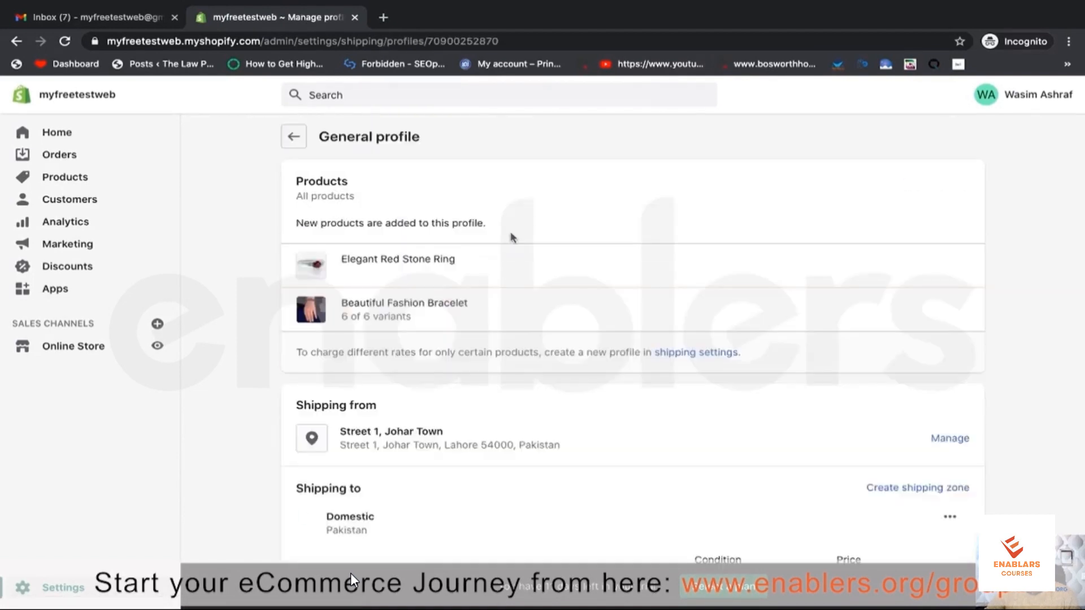
- Inspect the Domestic shipping zone's country selection and close it without making changes
scroll(485, 266, "down", 4)
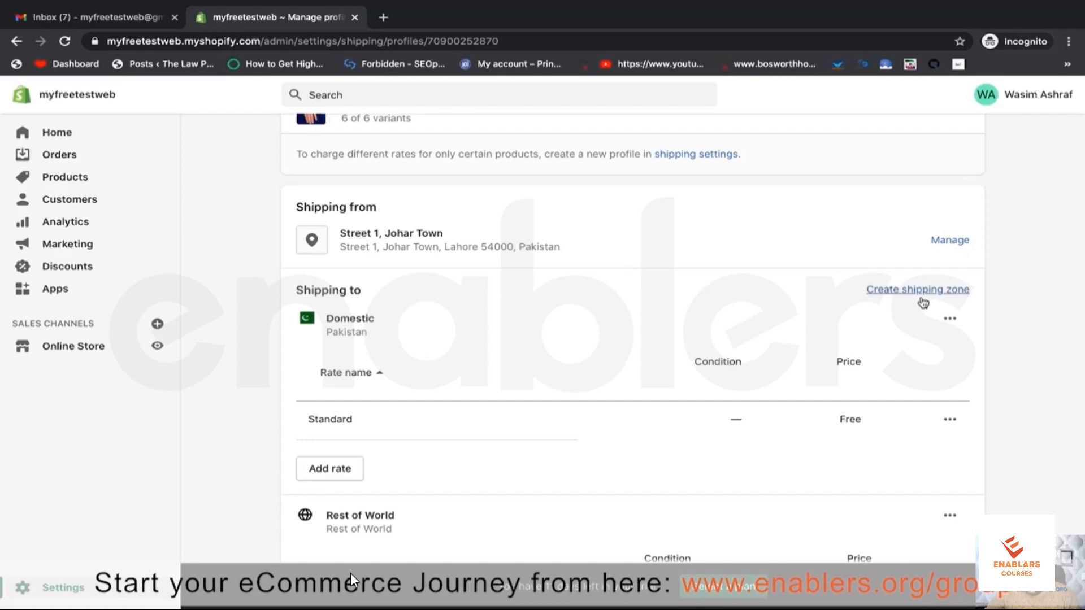
left_click(950, 318)
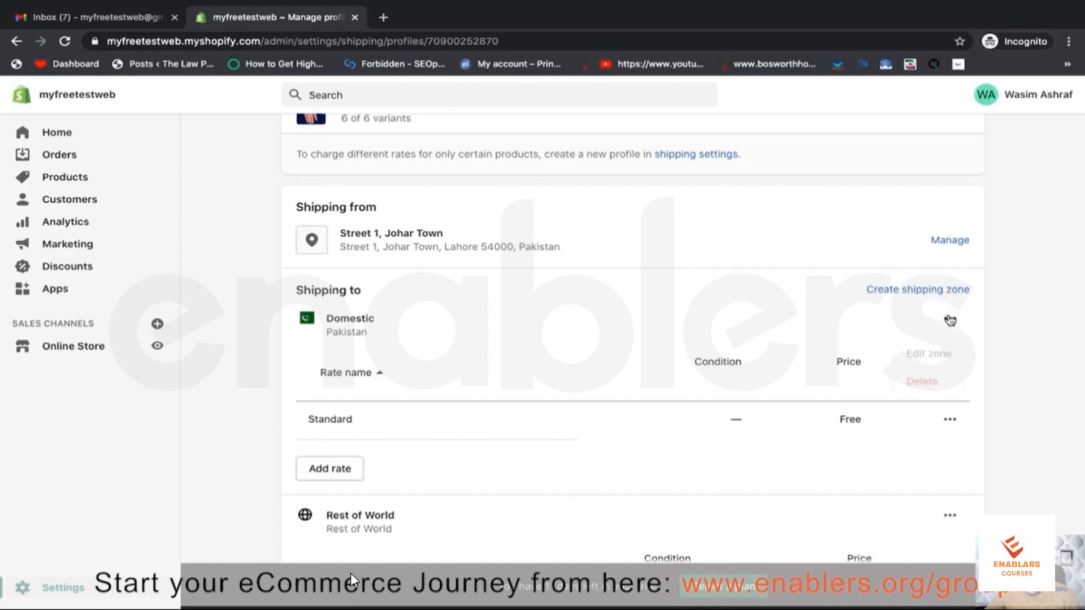
left_click(929, 353)
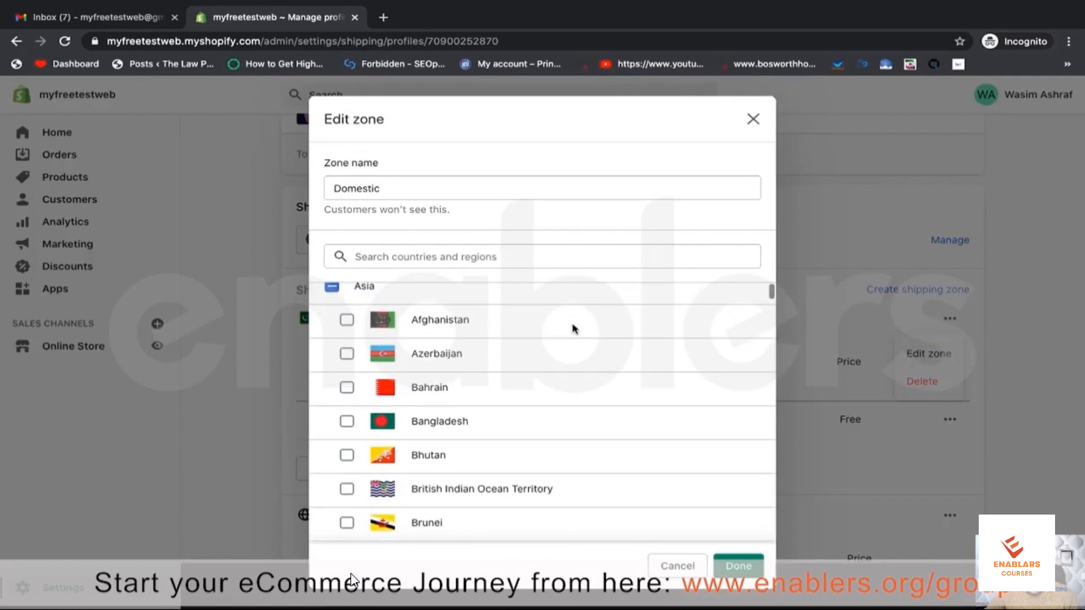
left_click(753, 118)
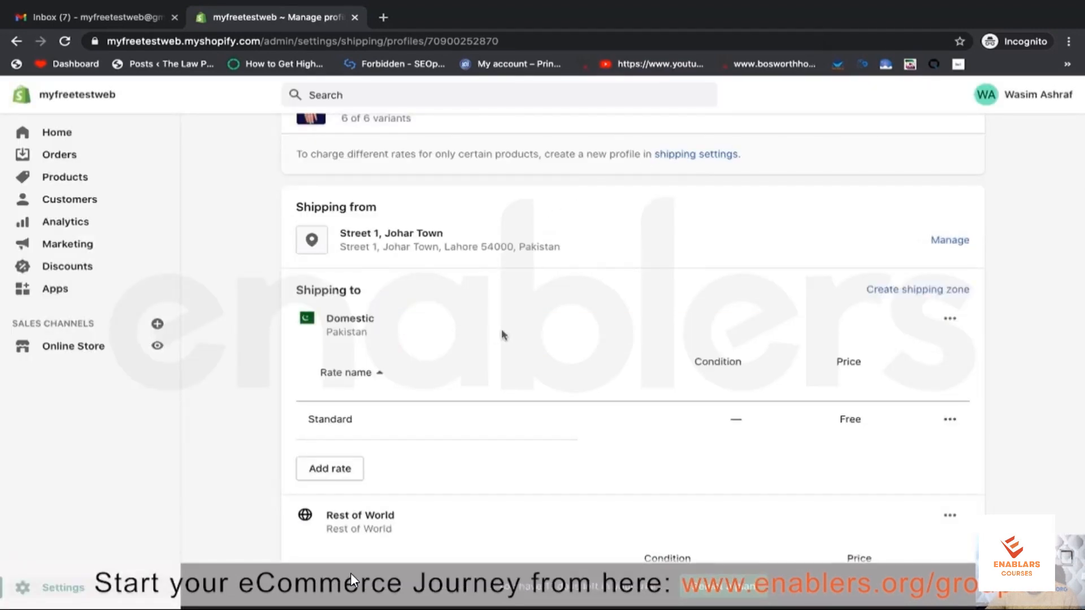
- Add an own rate named Standard priced at Rs 150 to the Domestic shipping zone
scroll(504, 334, "down", 1)
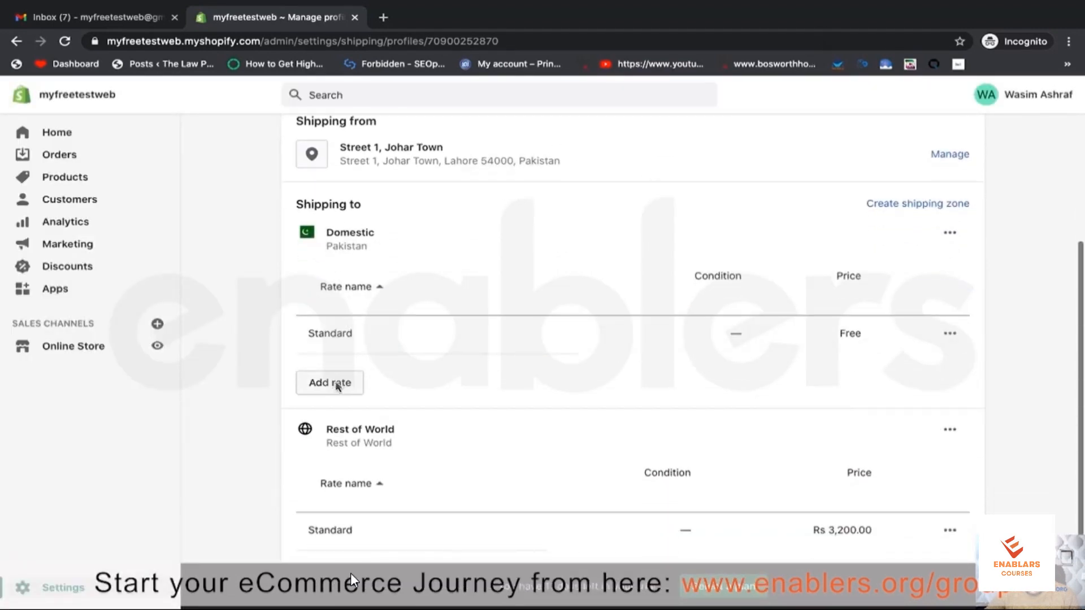
left_click(338, 385)
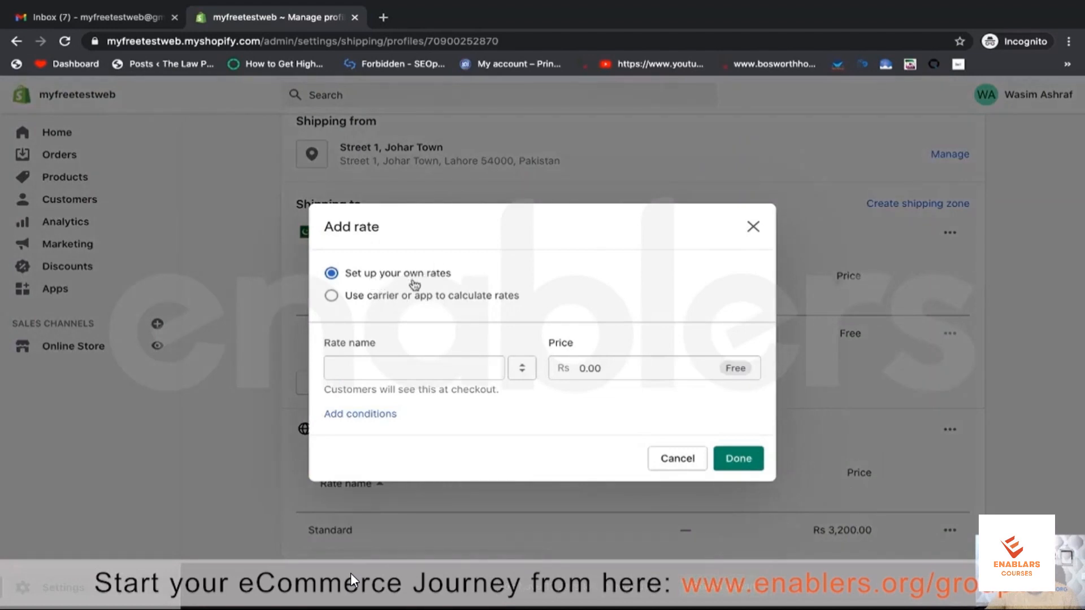
left_click(389, 371)
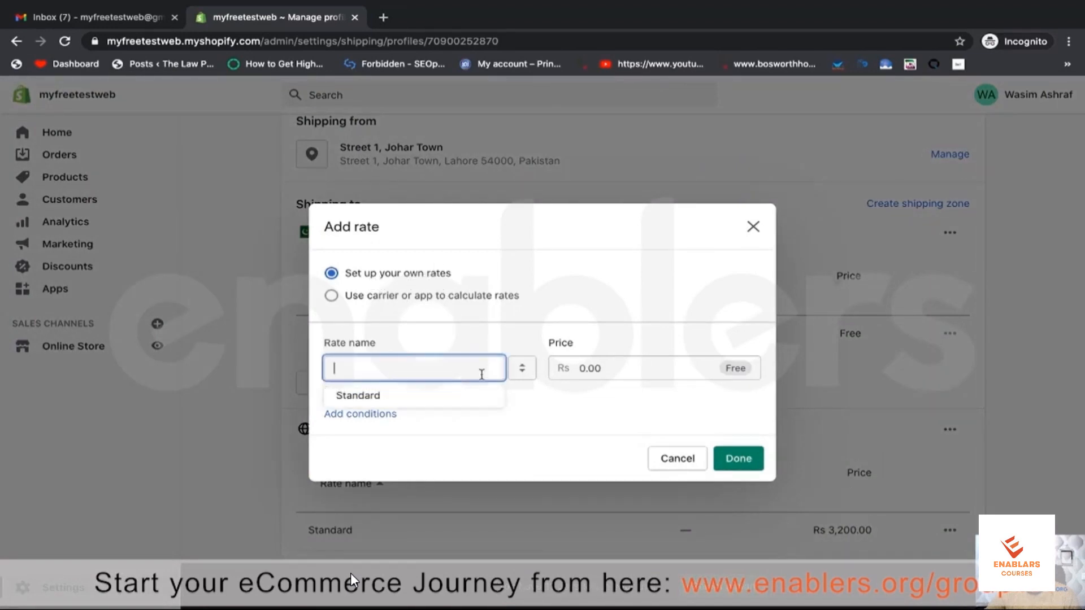
left_click(625, 373)
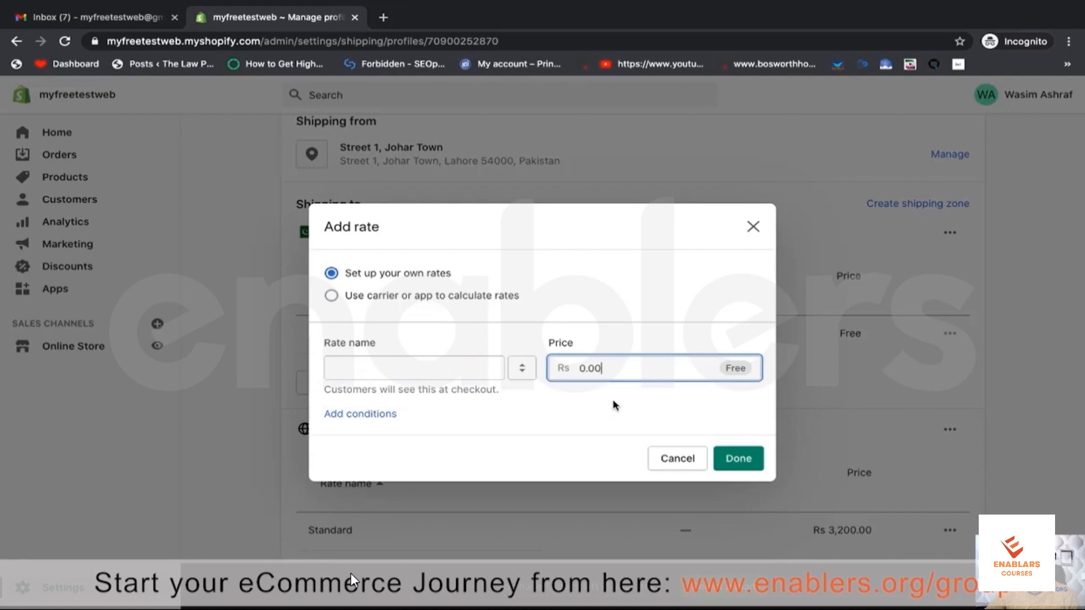
left_click(441, 368)
left_click(384, 396)
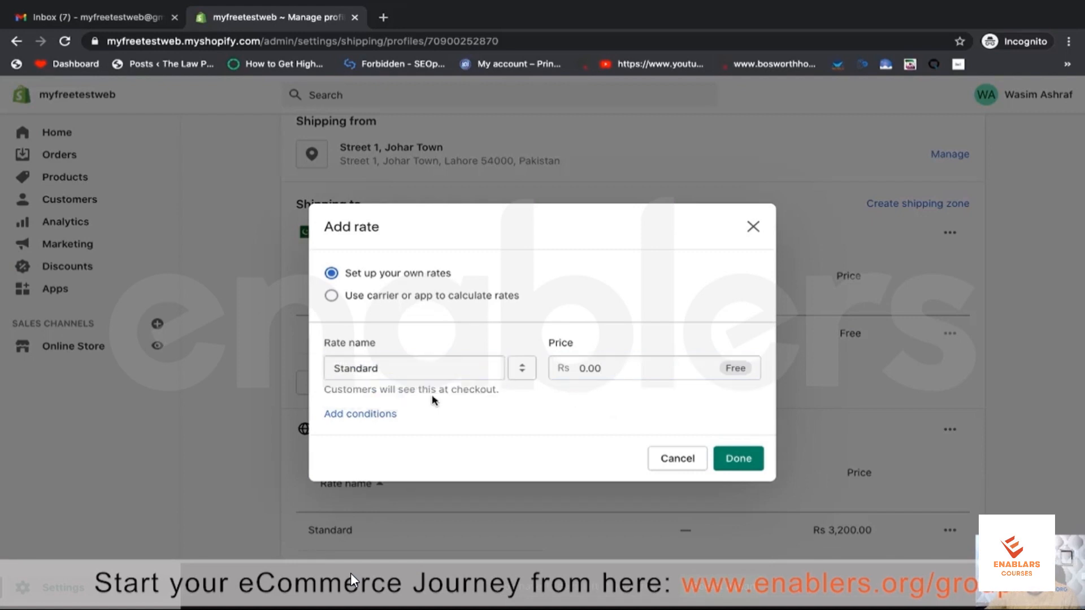
double_click(599, 365)
type("150")
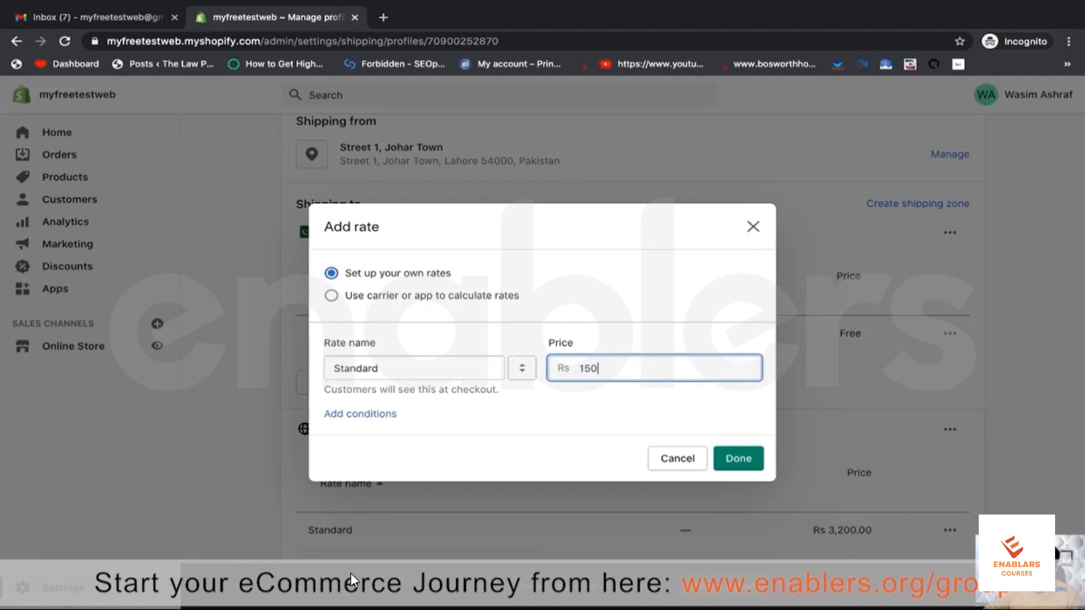
left_click(730, 456)
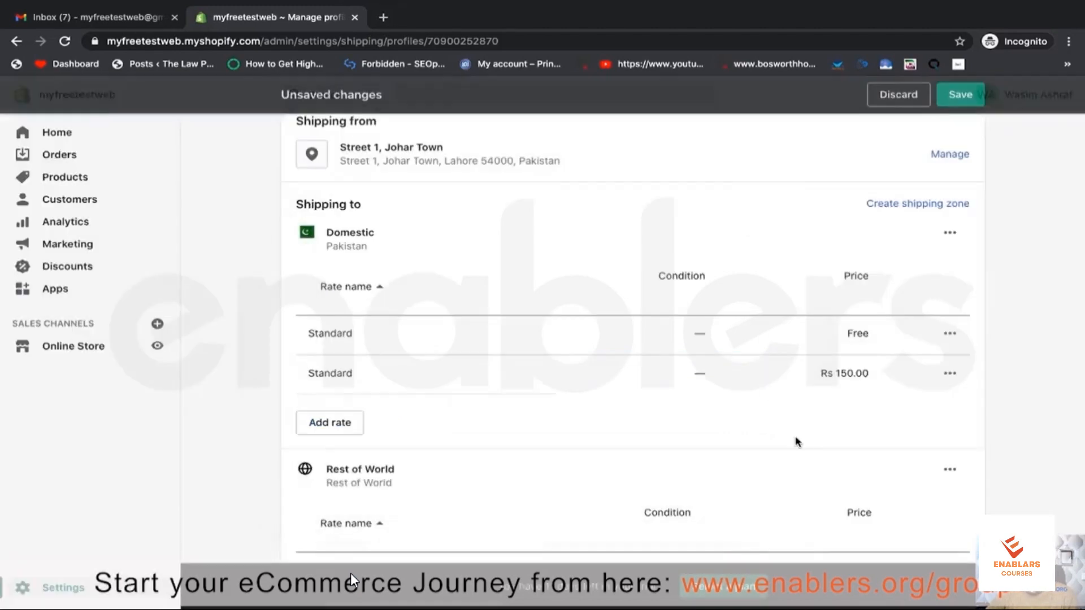
- Delete the free Standard rate from the Domestic shipping zone
left_click(952, 336)
left_click(920, 393)
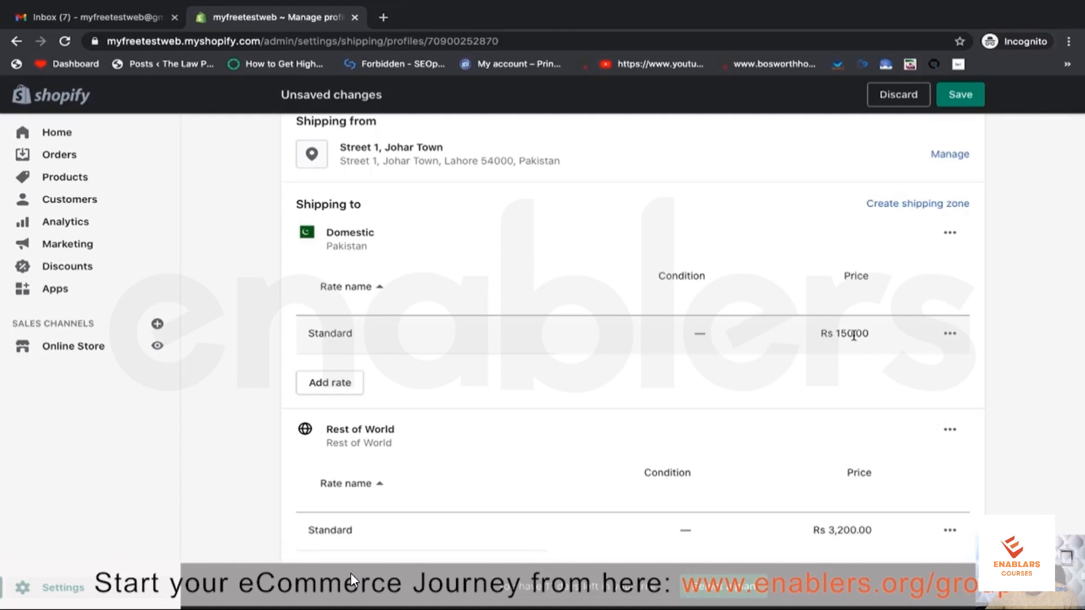
triple_click(853, 335)
- Edit the Domestic zone's Standard rate and add an item-weight condition with a minimum weight of 0.01 g
left_click(951, 335)
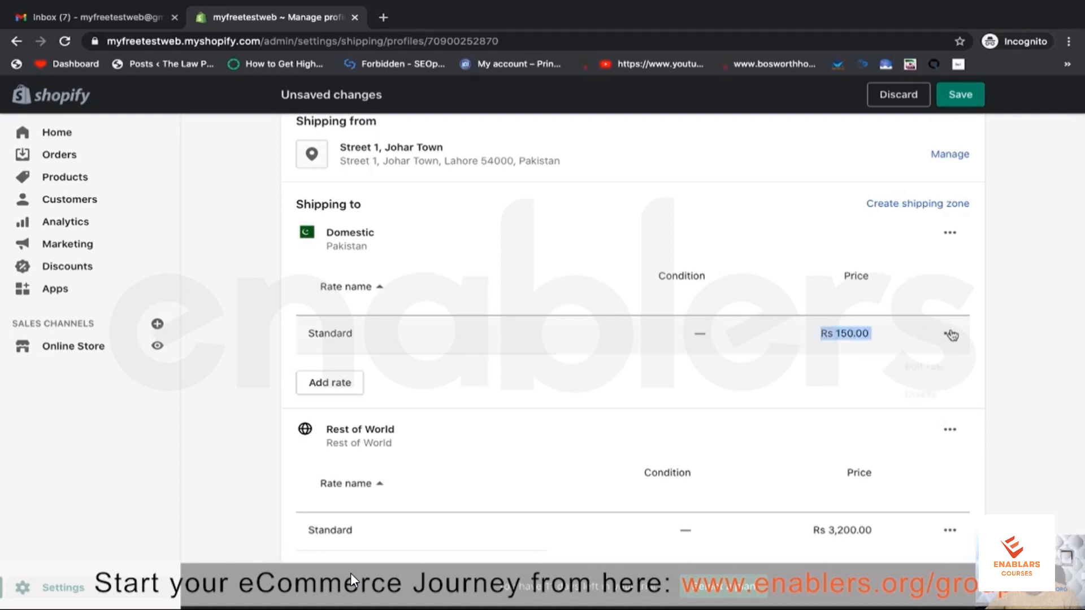
left_click(926, 367)
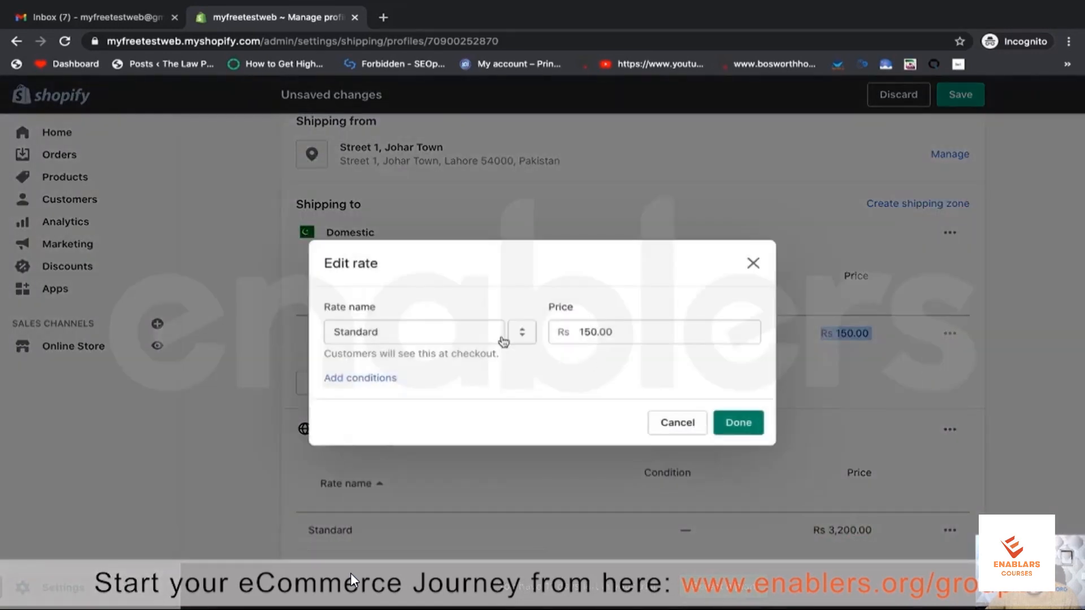
left_click(359, 383)
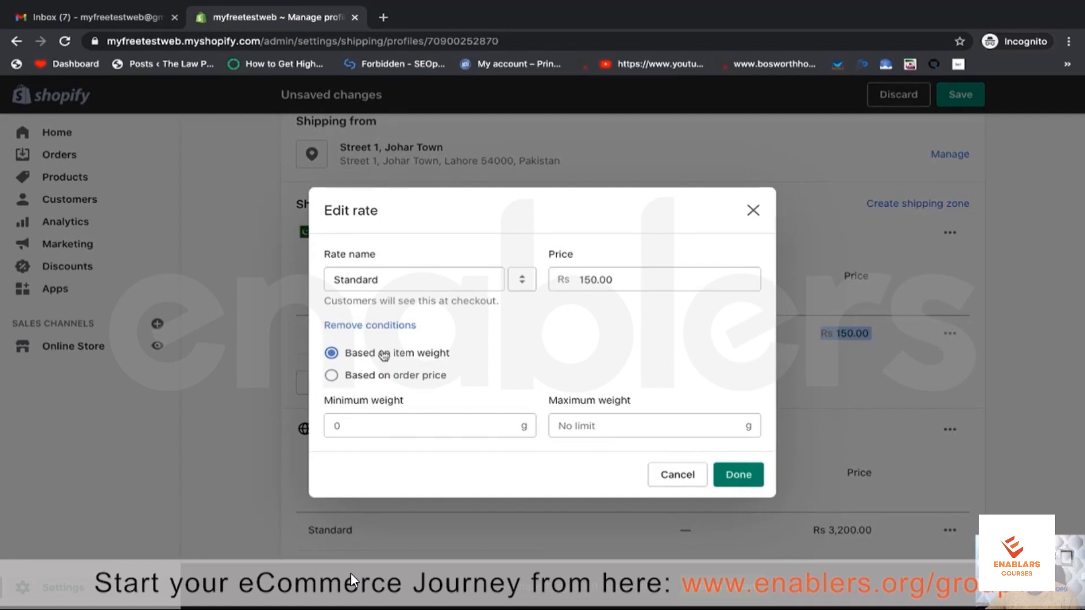
left_click(444, 430)
left_click(413, 442)
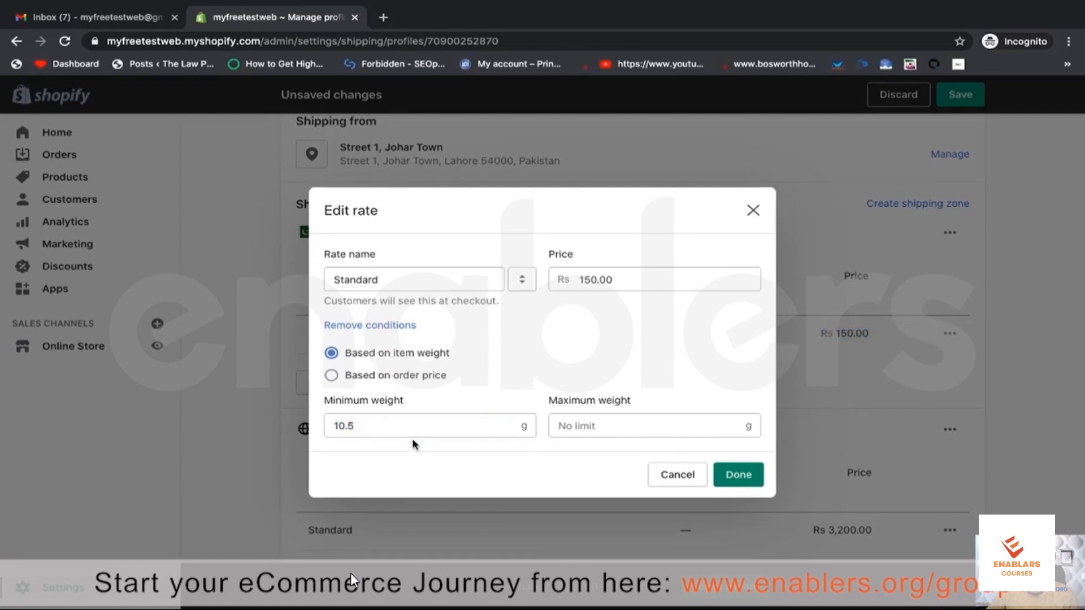
left_click(399, 428)
key("BackSpace")
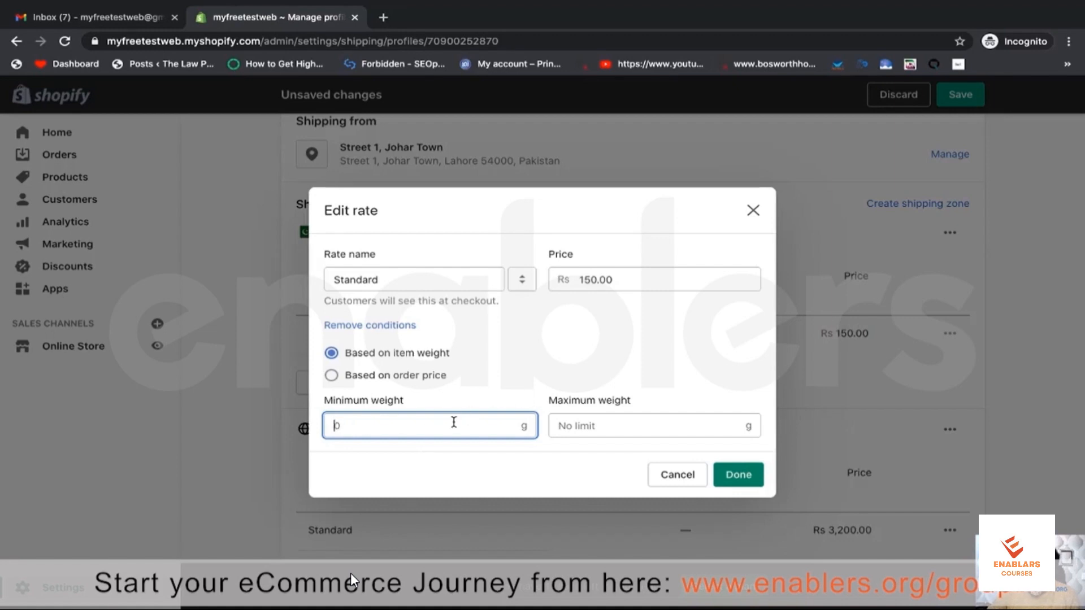
type("0.01")
- Set the maximum weight of the Domestic Standard rate to 0.5 g and apply the edited rate
left_click(642, 421)
type("0")
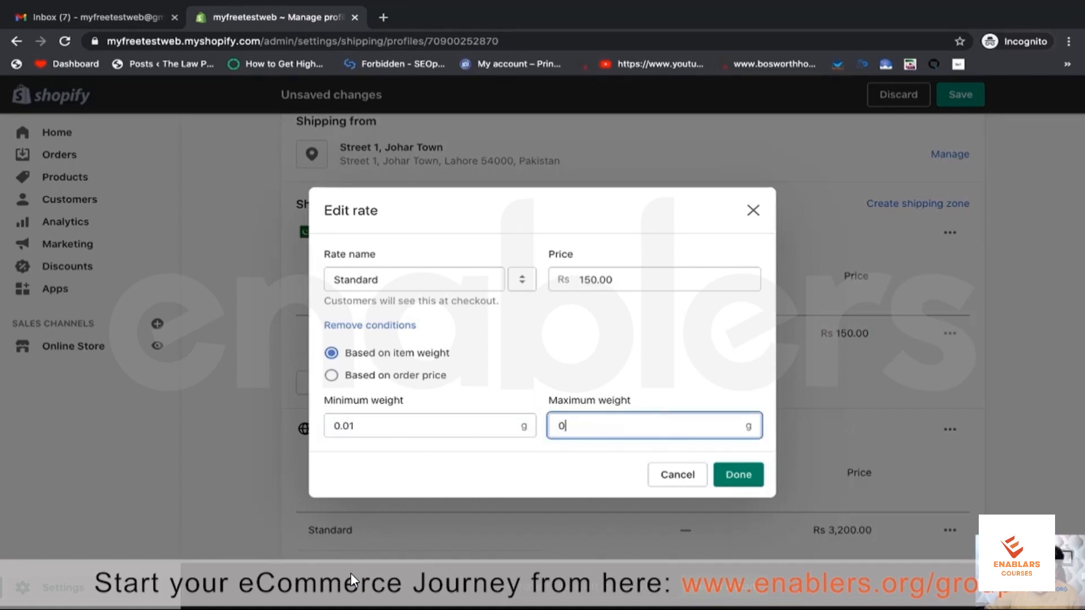
type(".5")
left_click(727, 399)
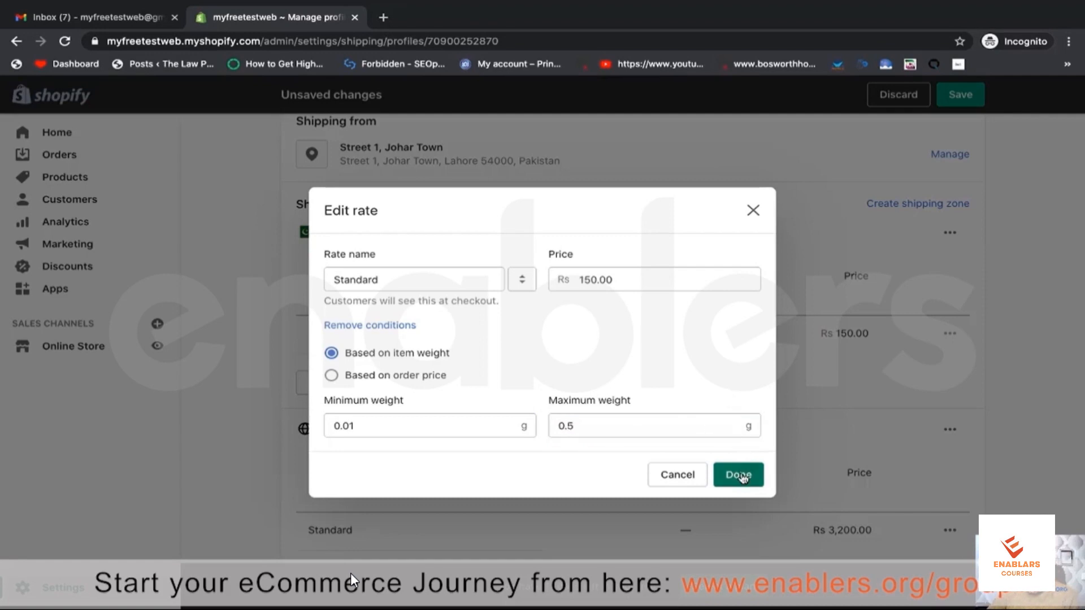
double_click(603, 281)
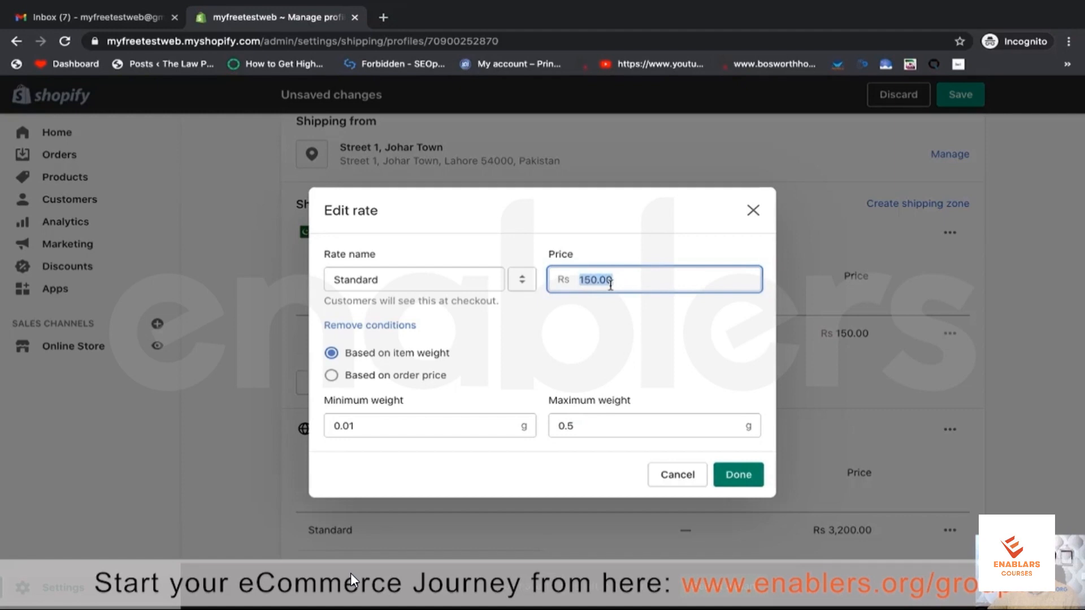
left_click(753, 478)
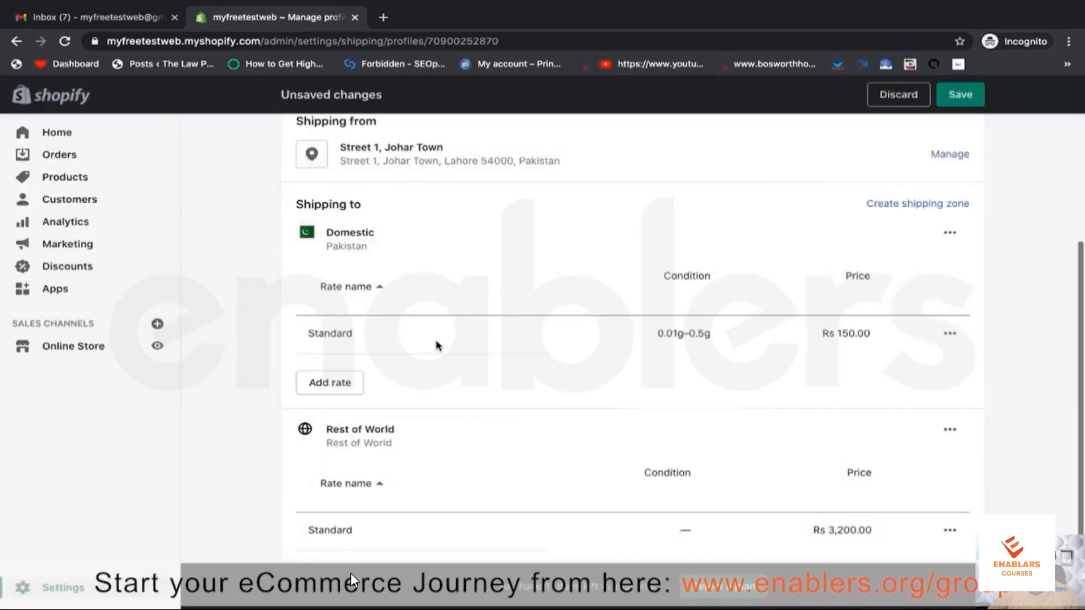
- Review the Domestic Standard rate's name and weight condition, and close it without making changes
left_click(950, 334)
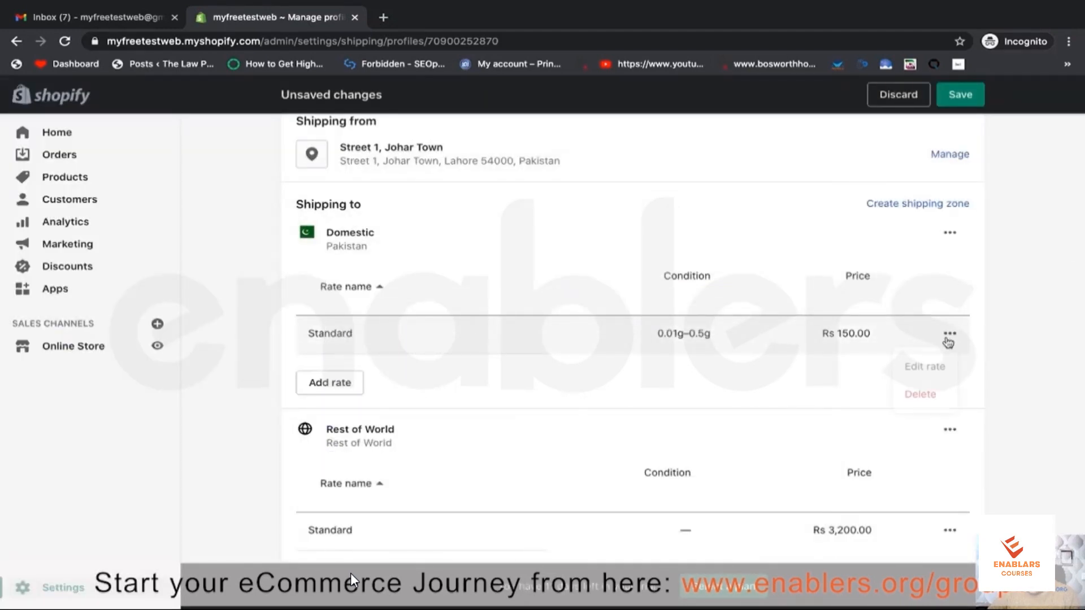
left_click(921, 368)
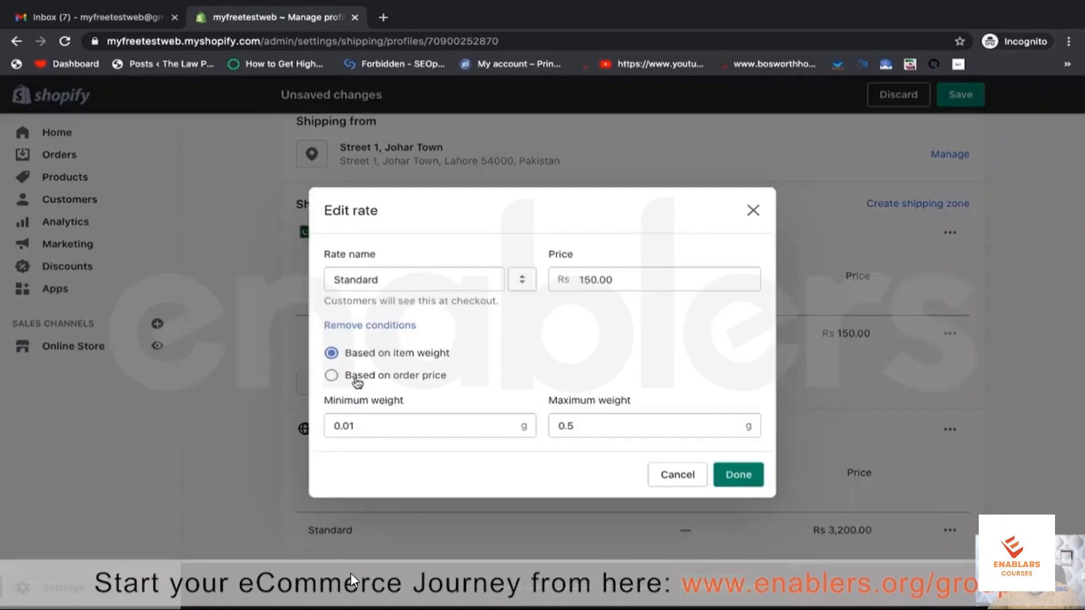
double_click(380, 281)
left_click(472, 288)
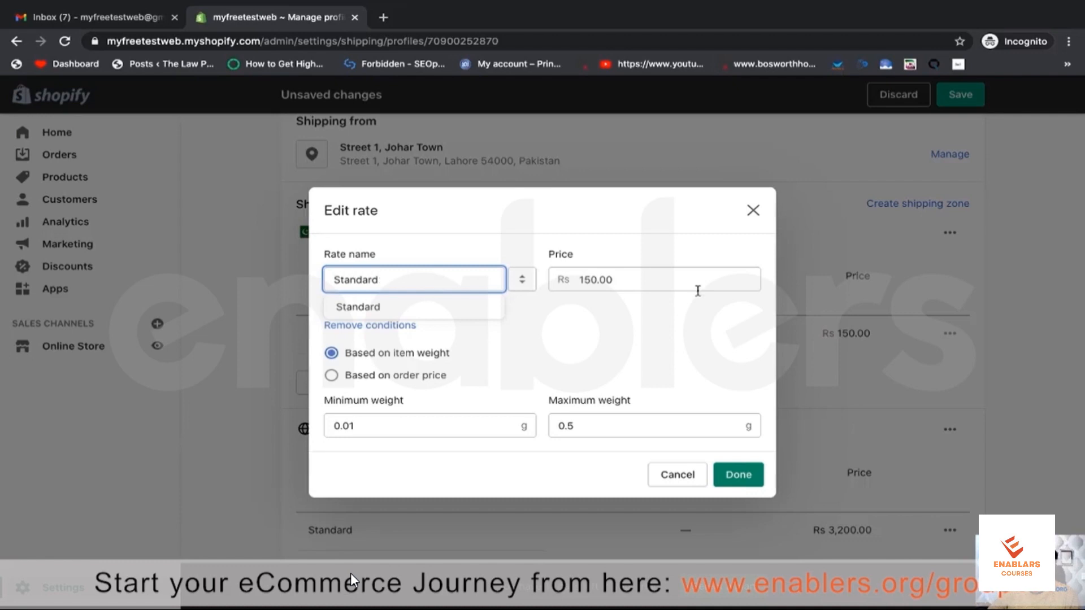
left_click(753, 211)
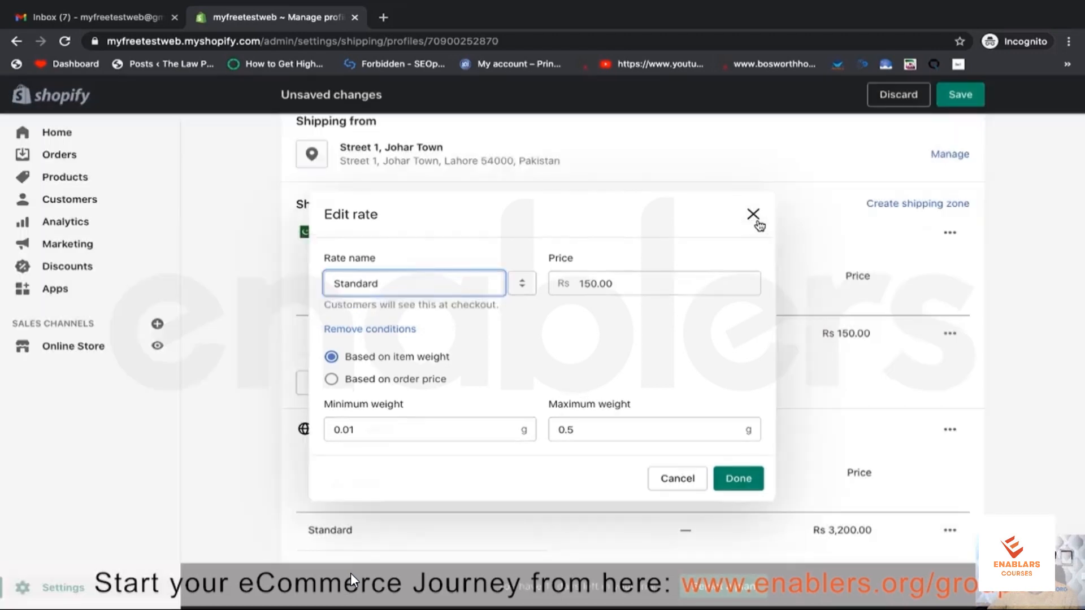
- Start another Domestic rate named Standard with an item-weight condition and a minimum weight of 0.51 g
left_click(339, 383)
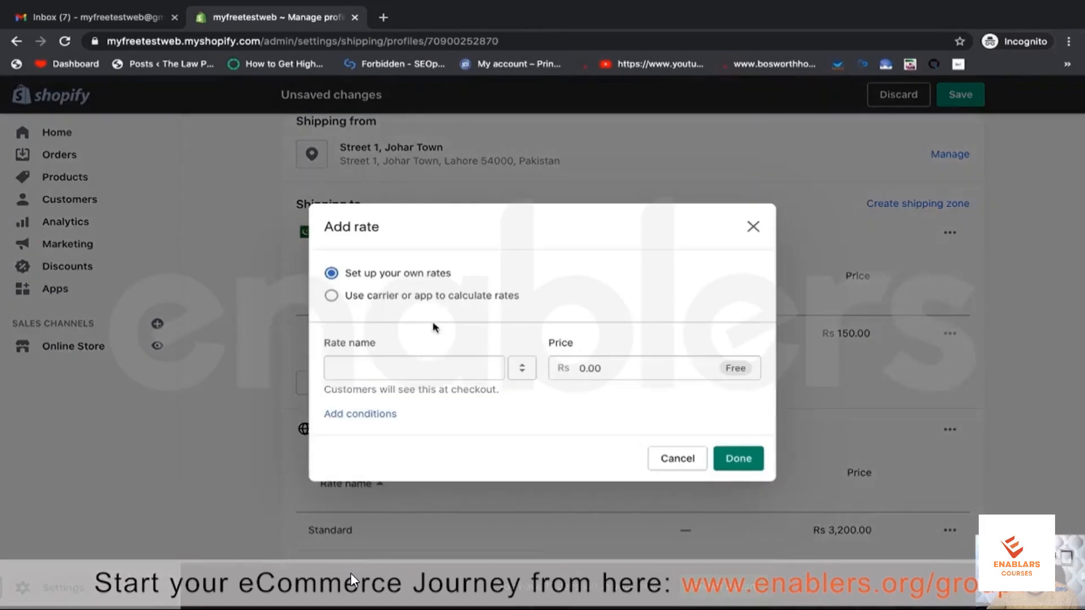
left_click(414, 358)
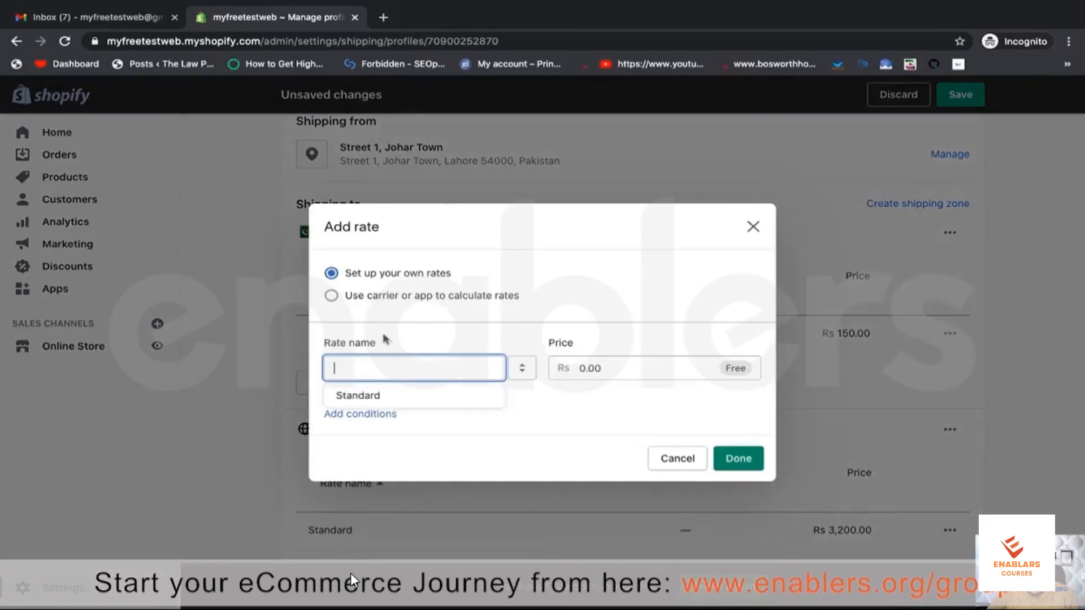
left_click(531, 332)
left_click(380, 414)
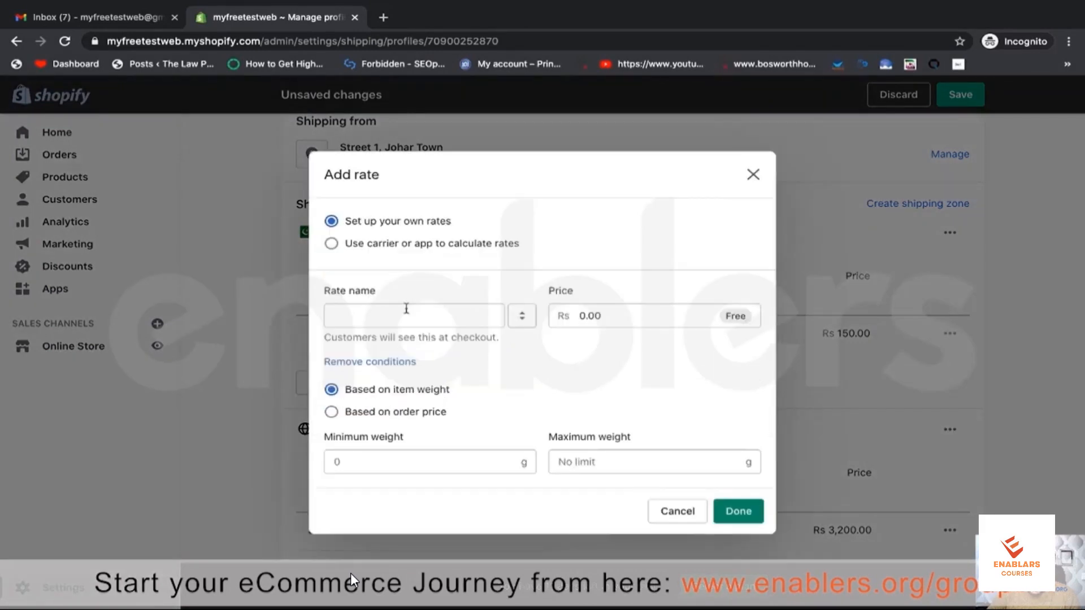
left_click(404, 312)
left_click(388, 344)
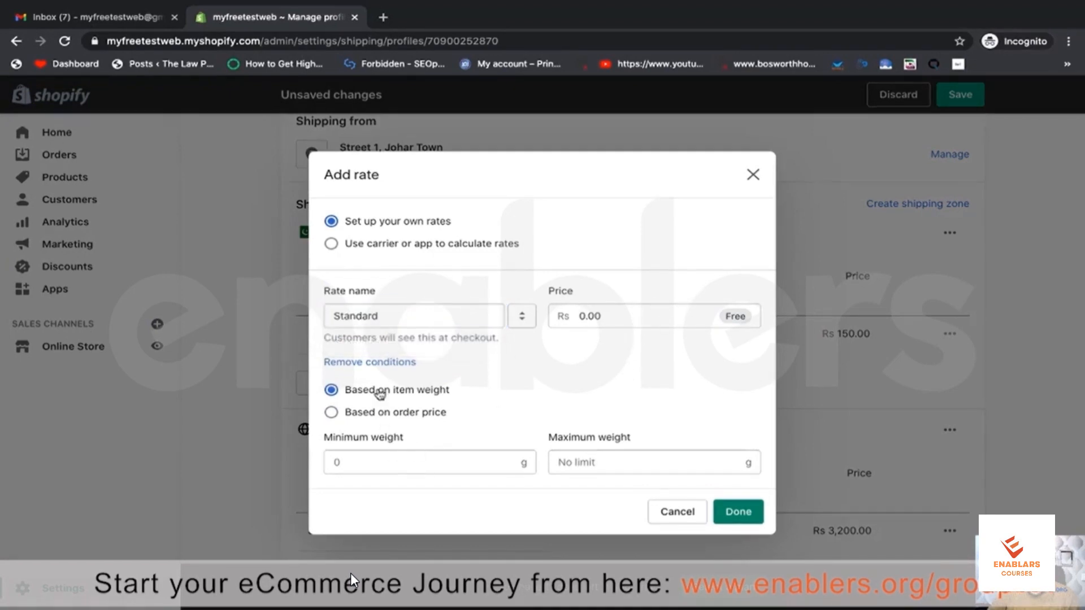
left_click(371, 460)
type("0")
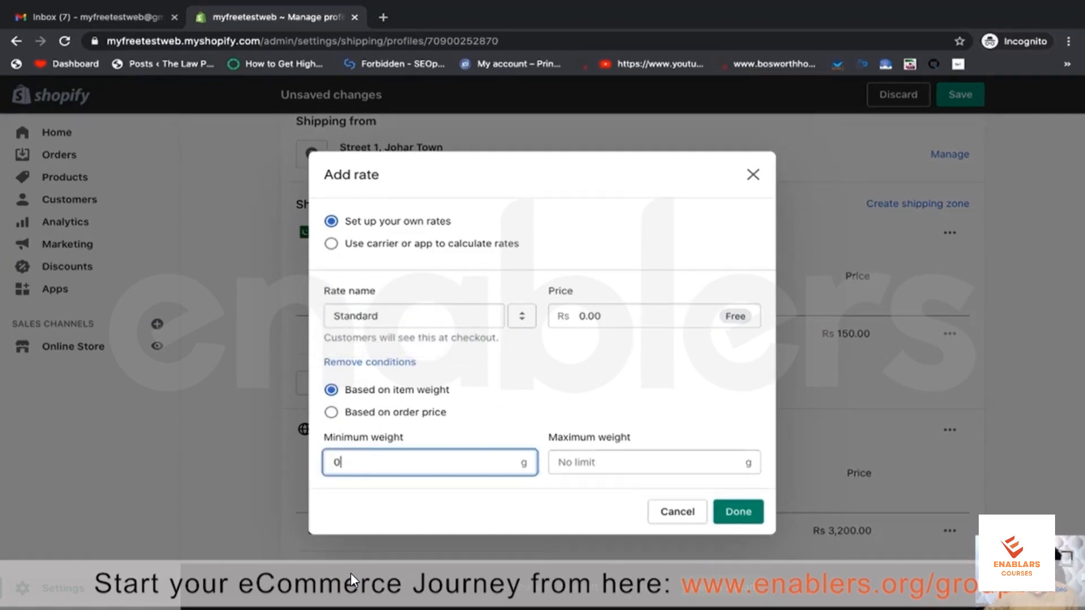
type(".51")
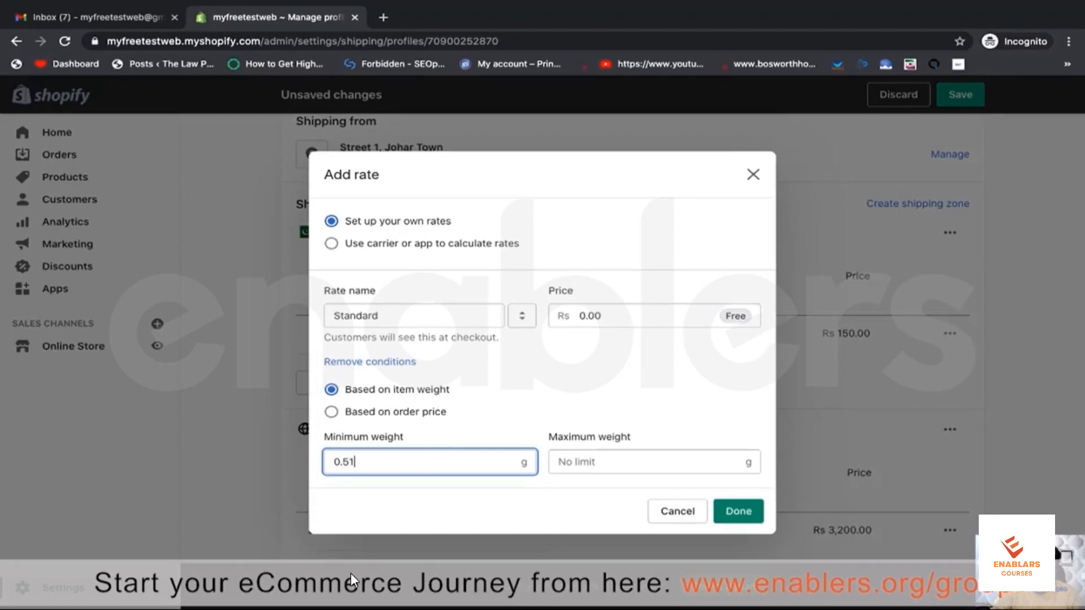
- Set the new rate's maximum weight to 0.10 g and its price to Rs 140
left_click(594, 463)
type("0")
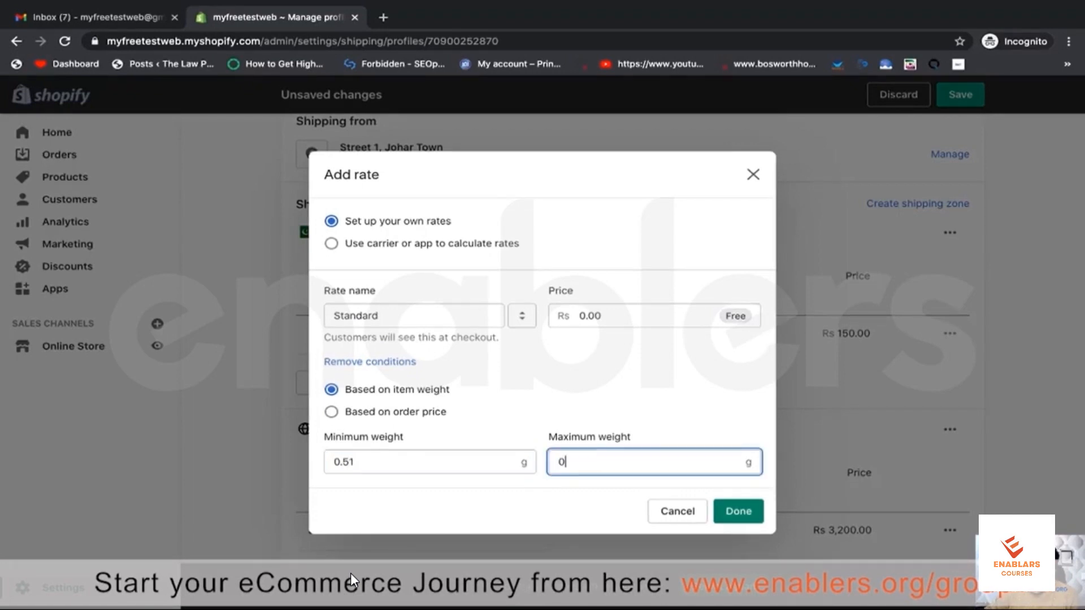
type(".10")
left_click(599, 316)
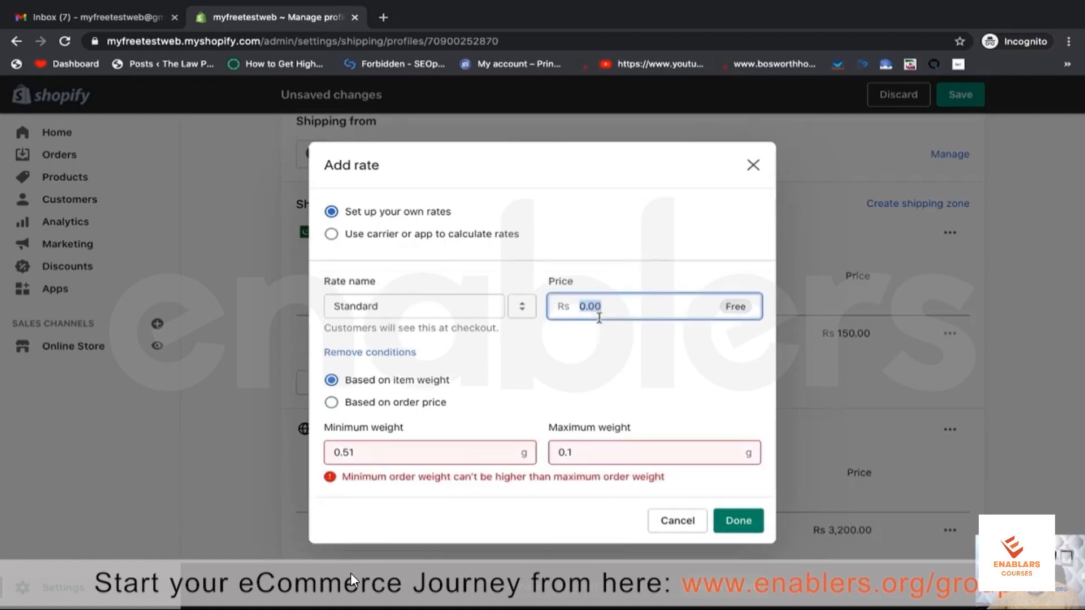
type("15")
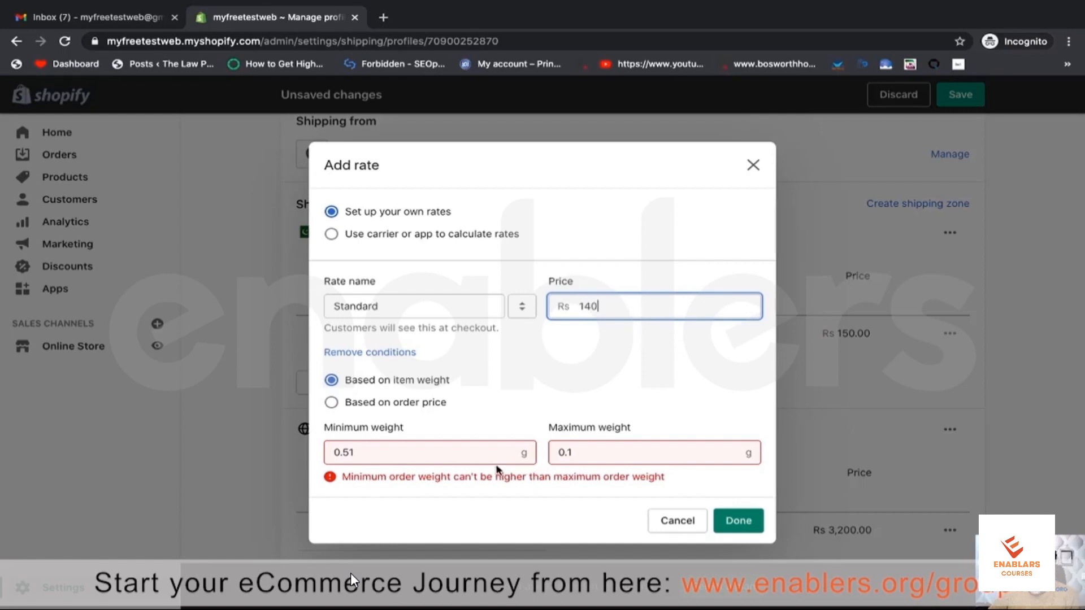
- Try to apply a maximum weight of 0.100 g, and clear the price in the reopened rate form
left_click(474, 451)
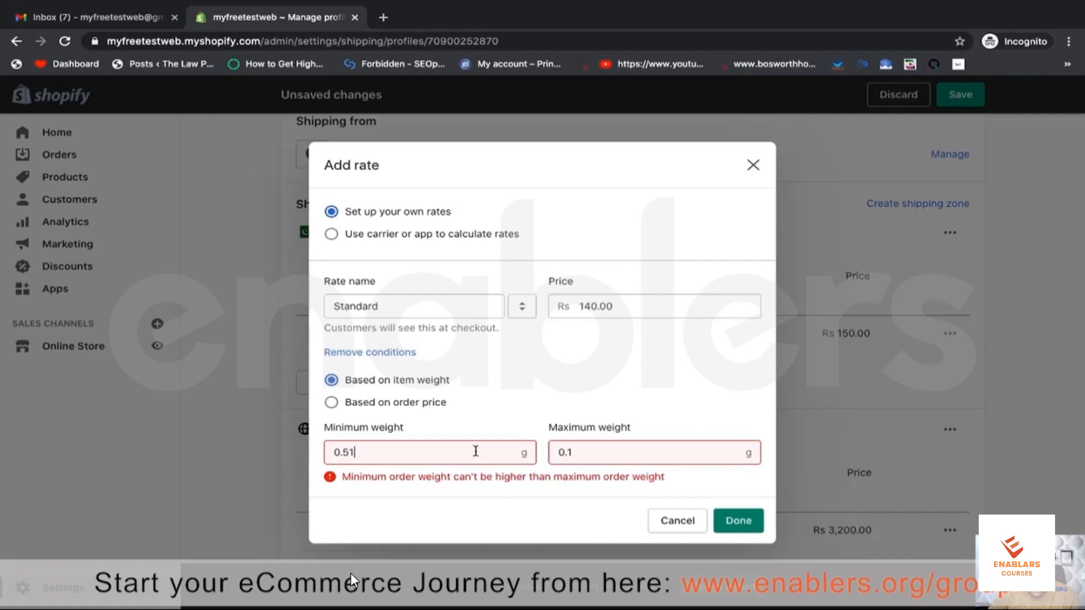
left_click(583, 451)
type("0")
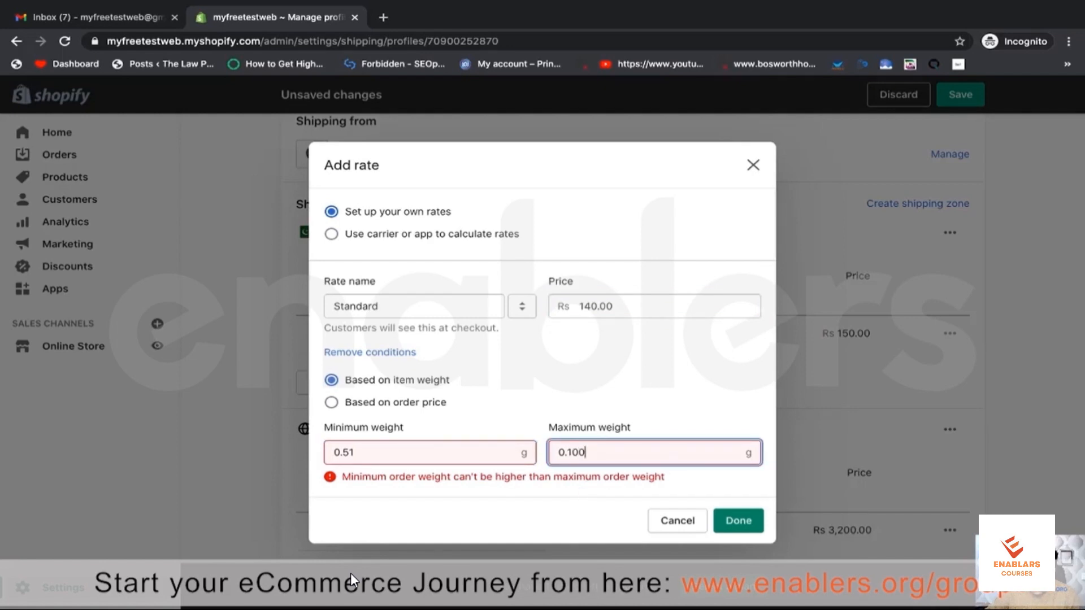
type("0")
key("Return")
left_click(329, 385)
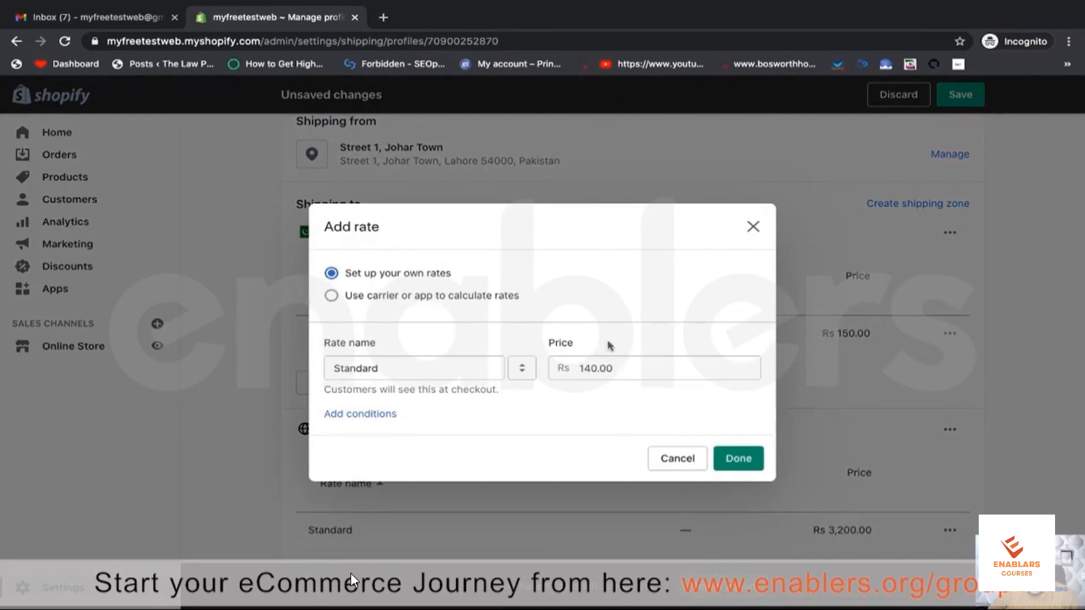
left_click_drag(617, 364, 580, 365)
key("BackSpace")
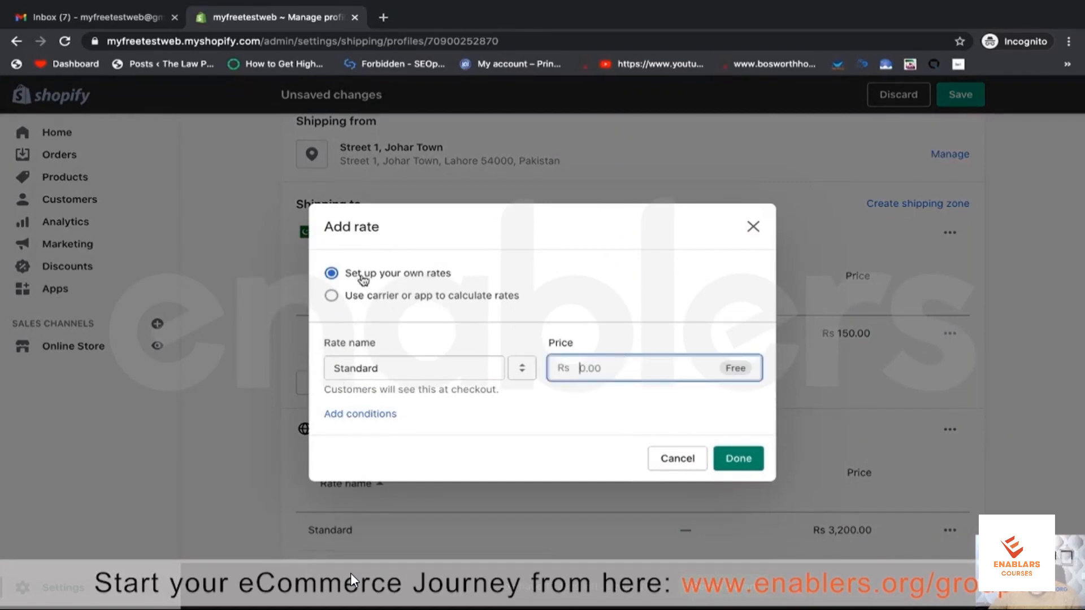
- Show the new rate's conditions again and set its maximum weight to 1 g
left_click(362, 416)
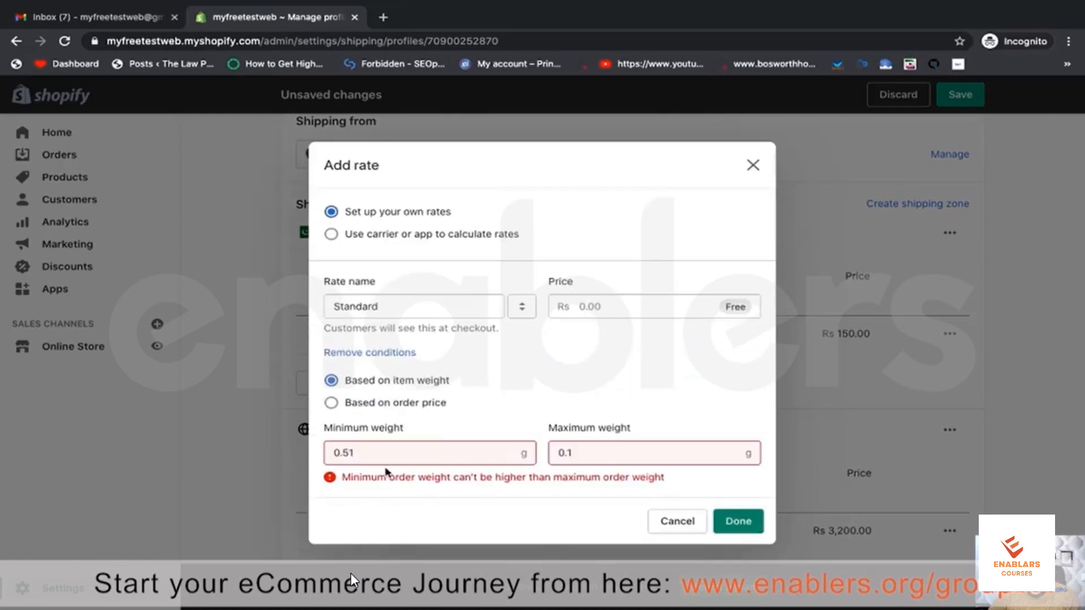
left_click(365, 452)
double_click(364, 452)
left_click(576, 455)
key("BackSpace")
key("BackSpace")
key("BackSpace")
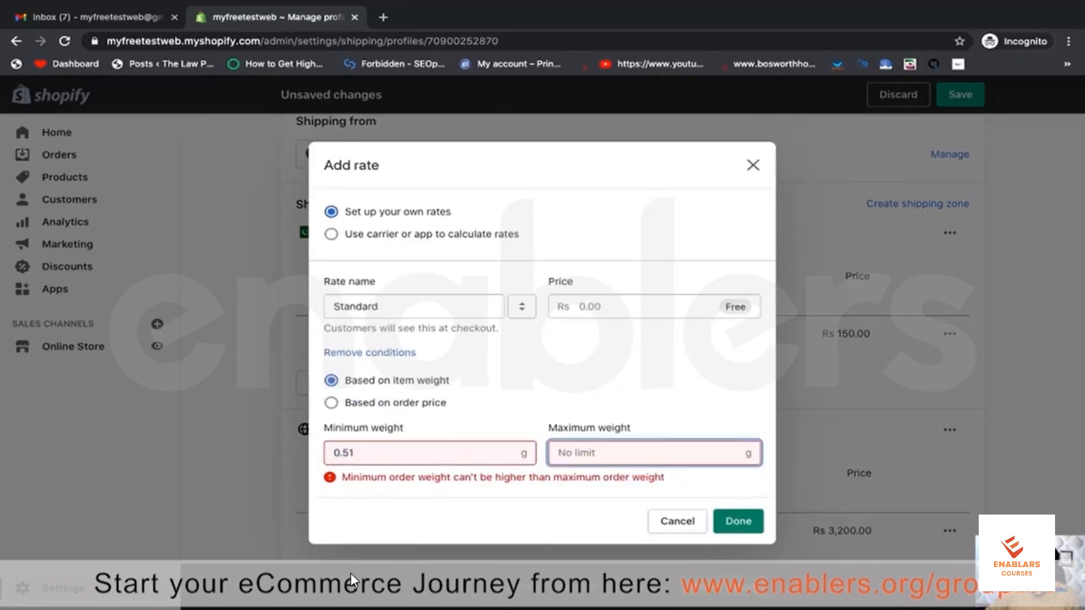
type("1")
left_click(640, 405)
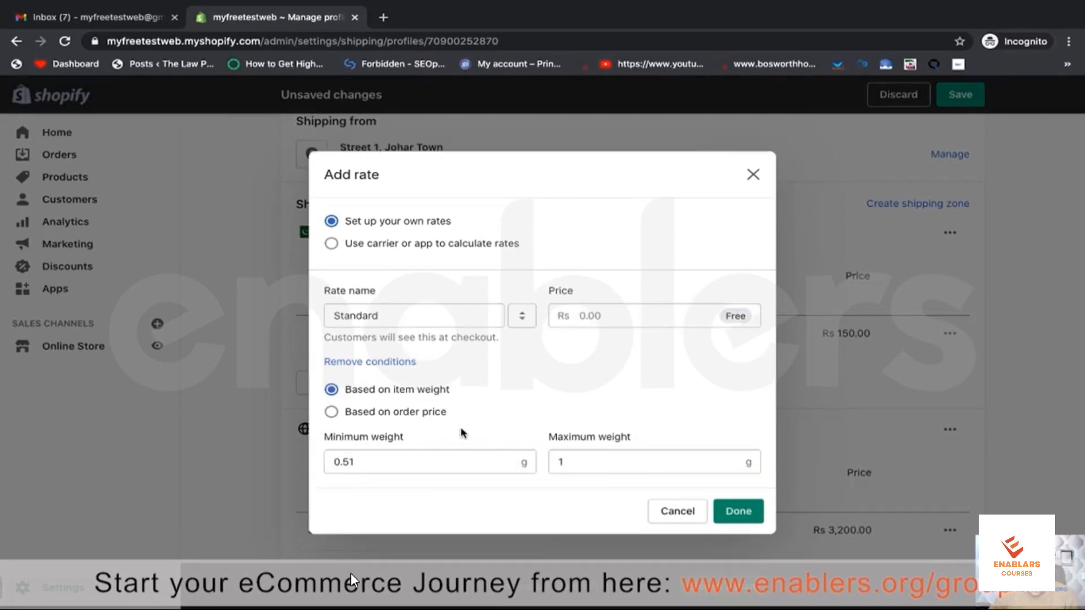
- Close and reopen the new Domestic rate form, and check its minimum and maximum weight condition
left_click(754, 174)
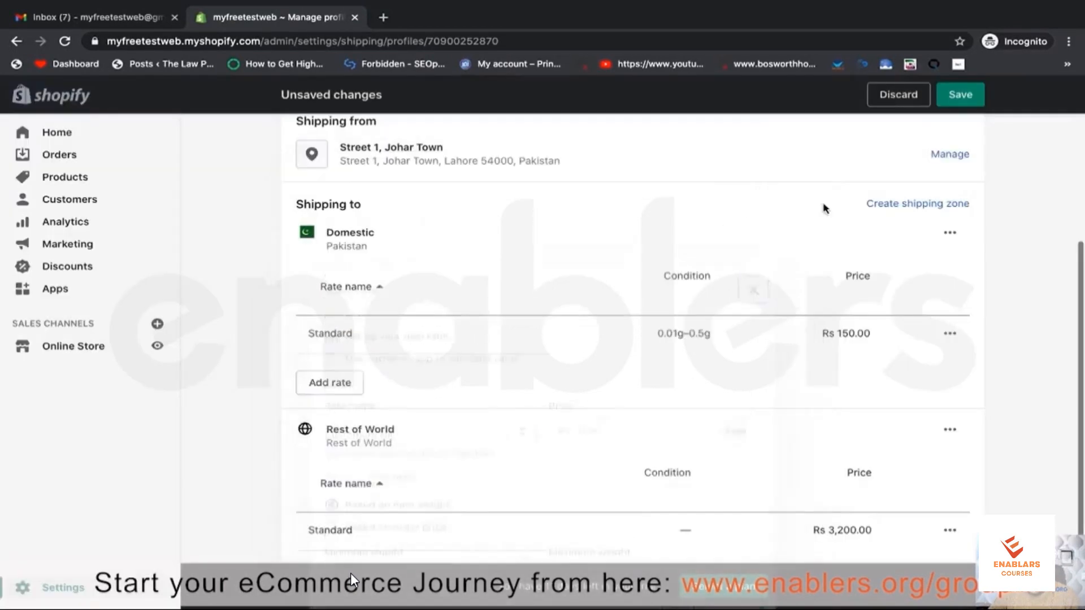
left_click(346, 389)
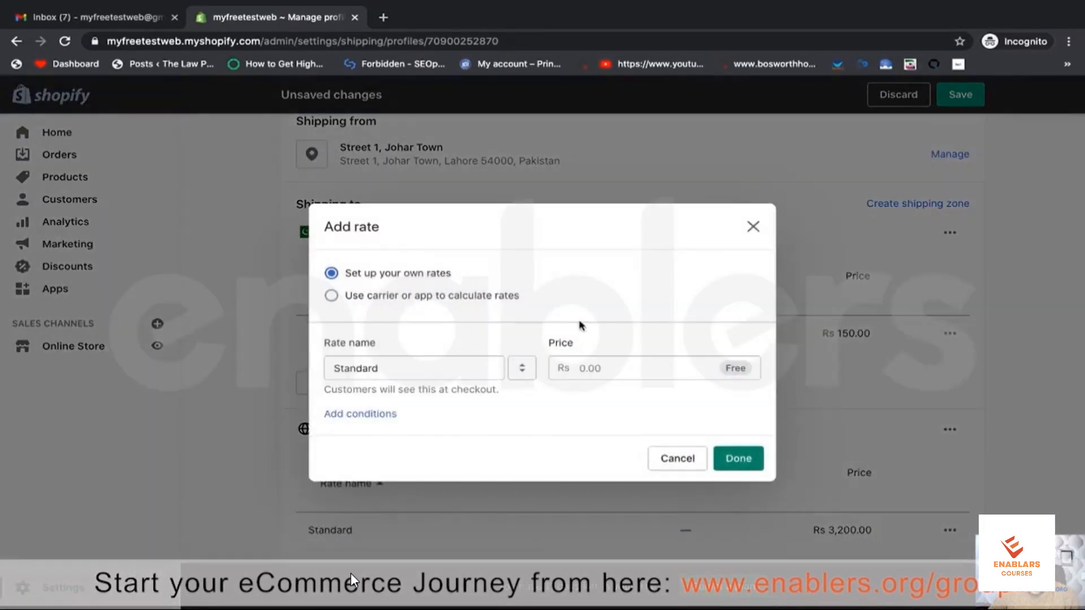
left_click(374, 416)
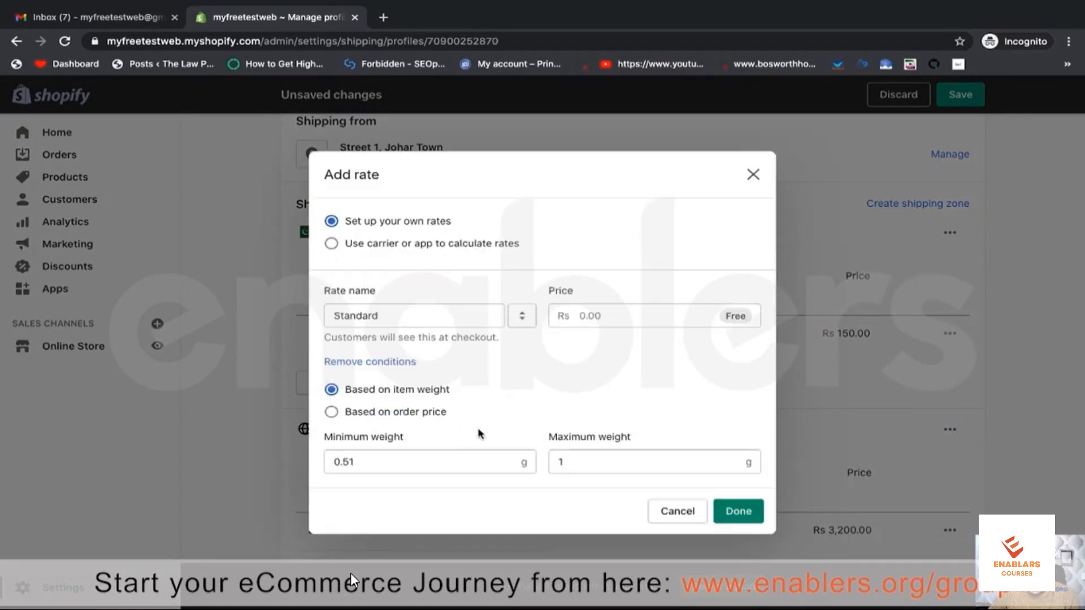
double_click(374, 458)
left_click(585, 476)
double_click(586, 465)
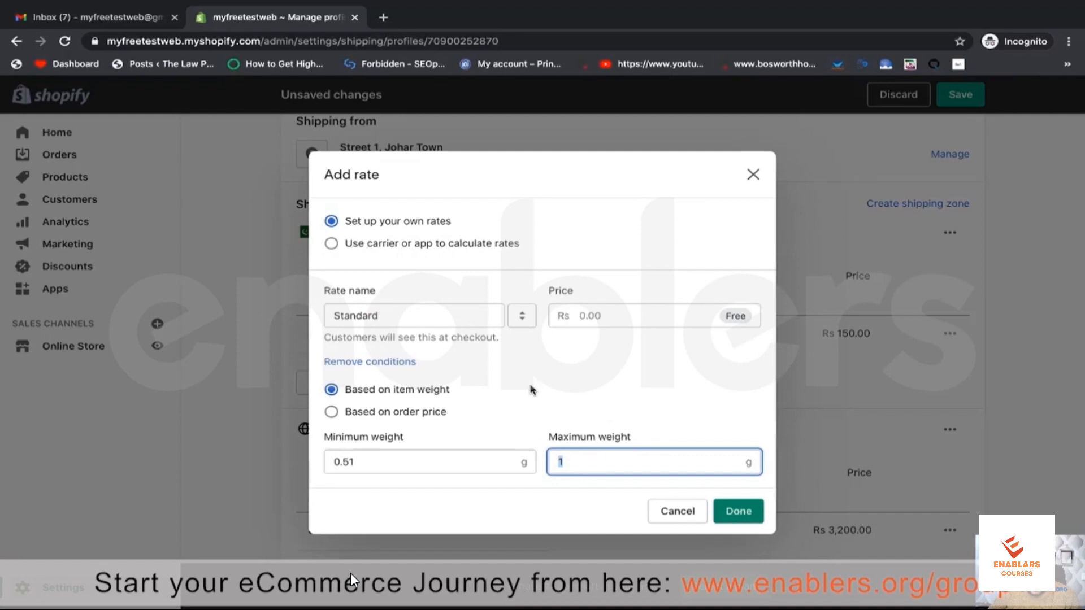
- Set the new Domestic rate's price to Rs 140 and add the rate to the zone
left_click(605, 317)
type("10")
key("BackSpace")
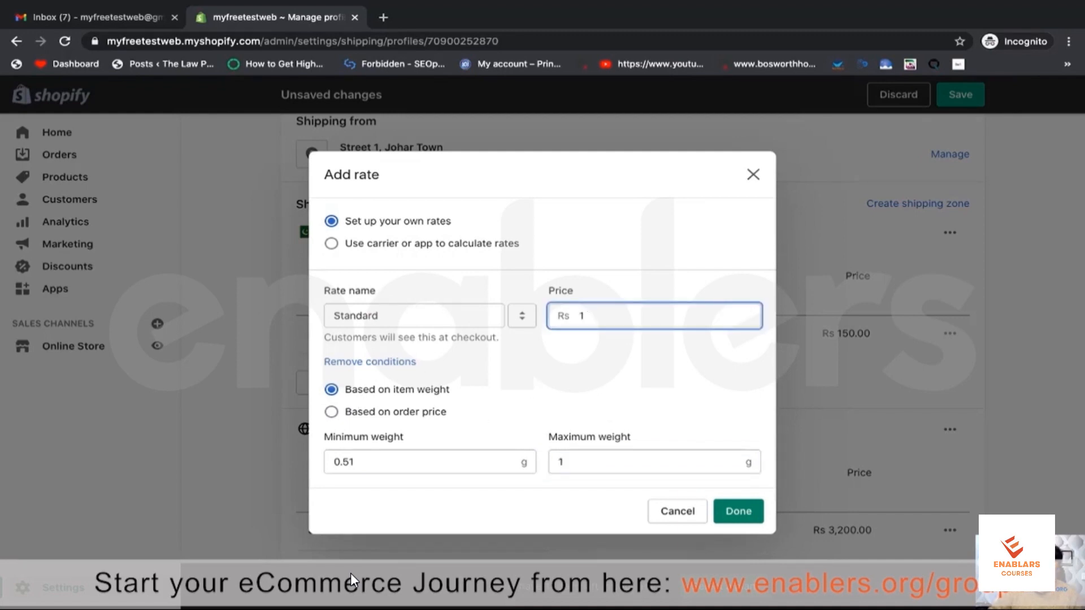
type("40")
left_click(745, 515)
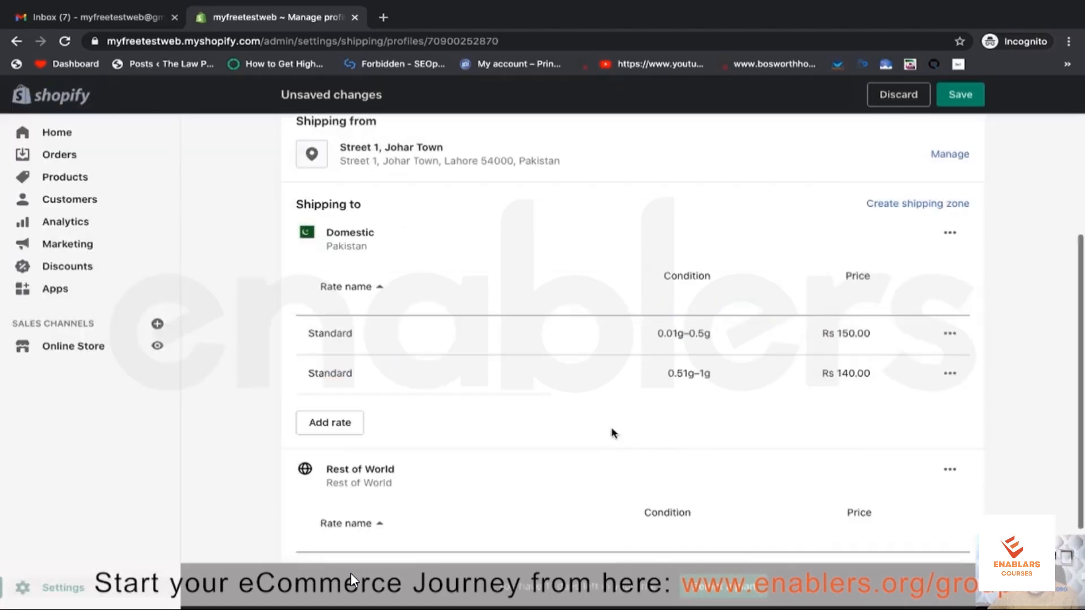
left_click(339, 425)
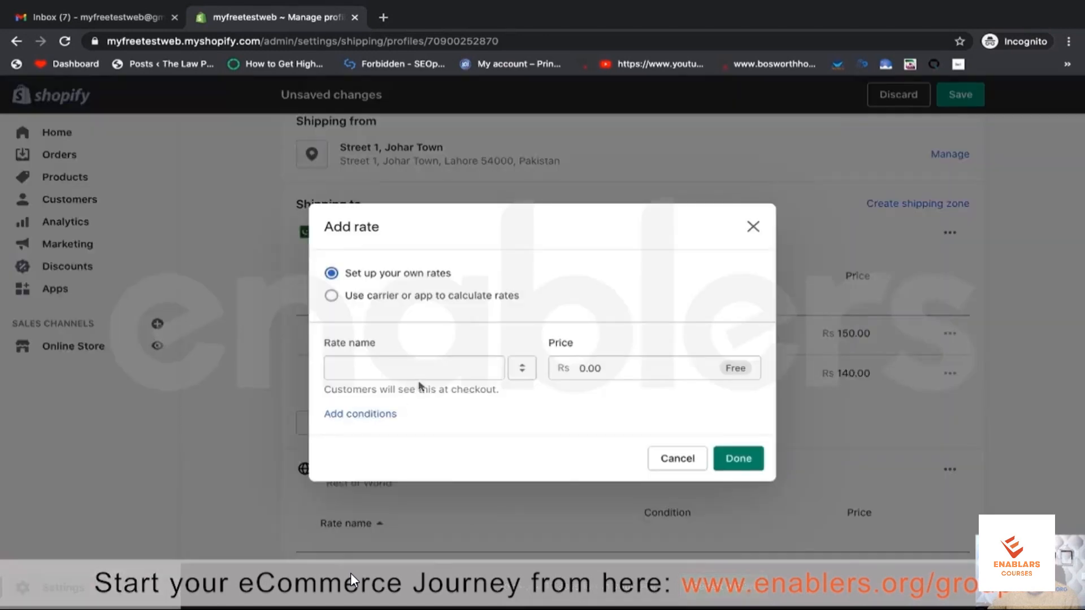
left_click(522, 368)
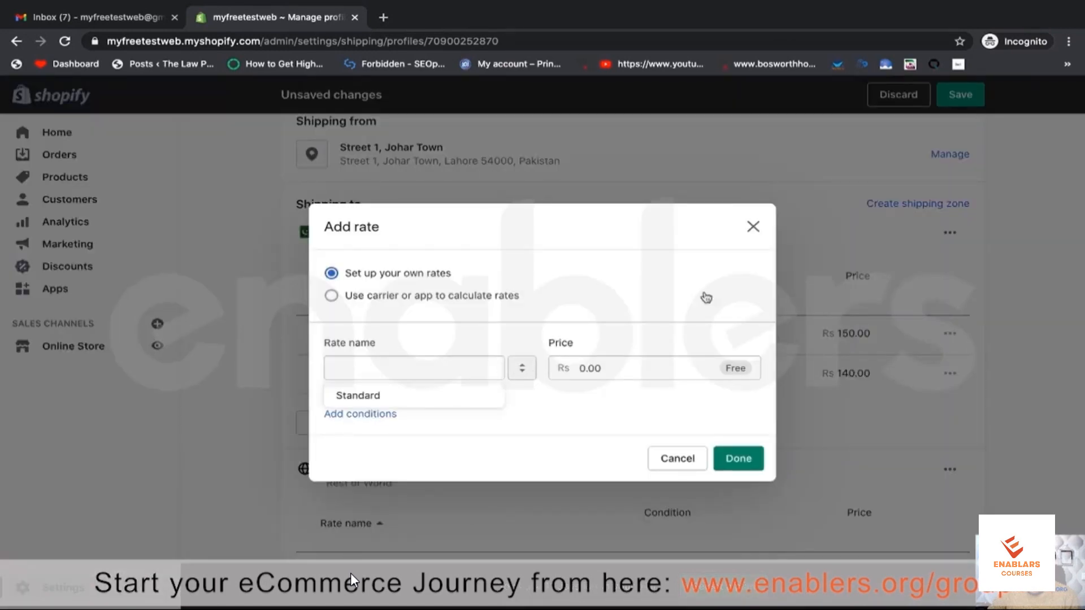
left_click(753, 226)
- Delete the 0.51g–1g Standard rate from the Domestic zone
left_click(953, 375)
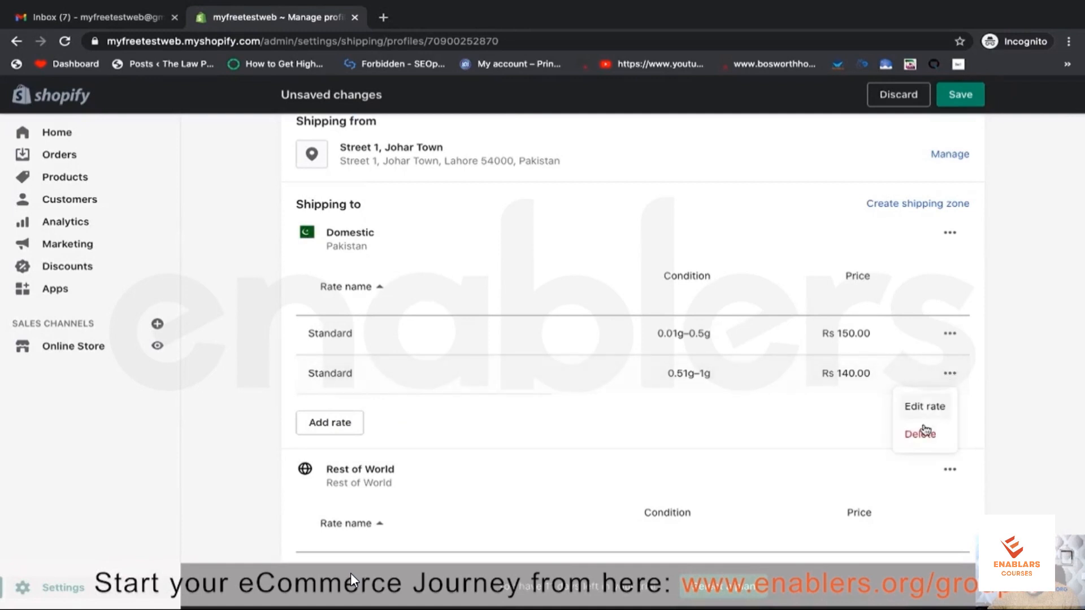
left_click(920, 432)
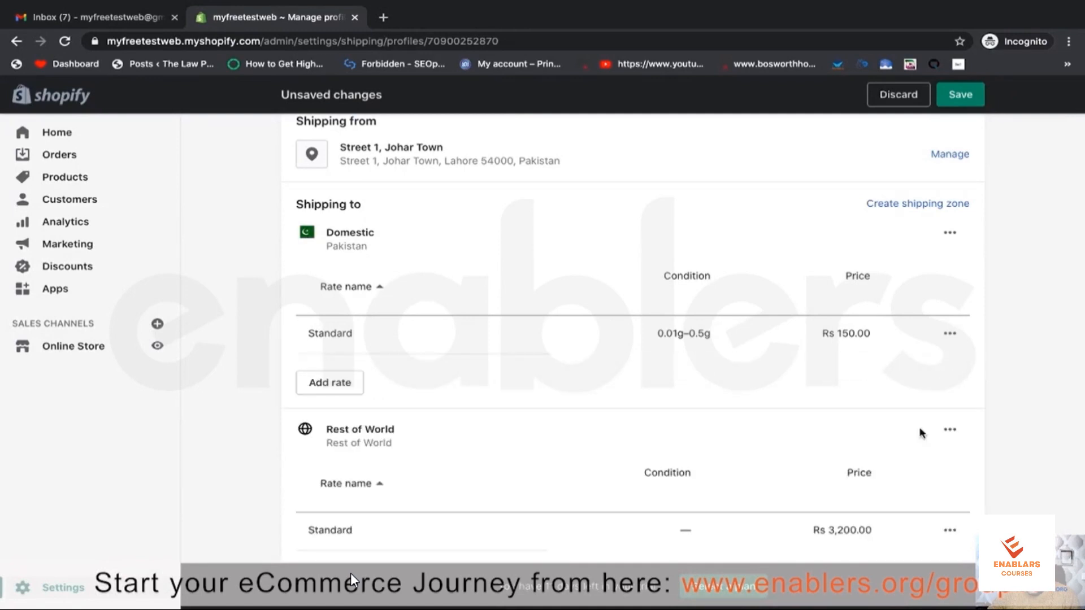
- Start a new Standard rate for the Domestic zone, based on item weight from 0.51 g to 1 g
left_click(334, 383)
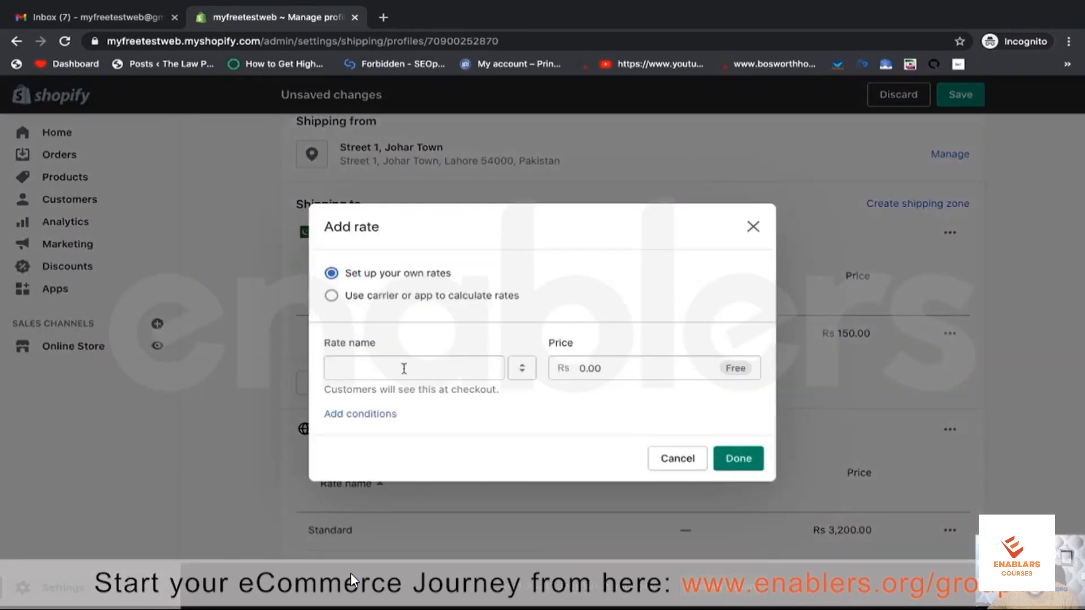
left_click(487, 371)
left_click(419, 395)
left_click(376, 416)
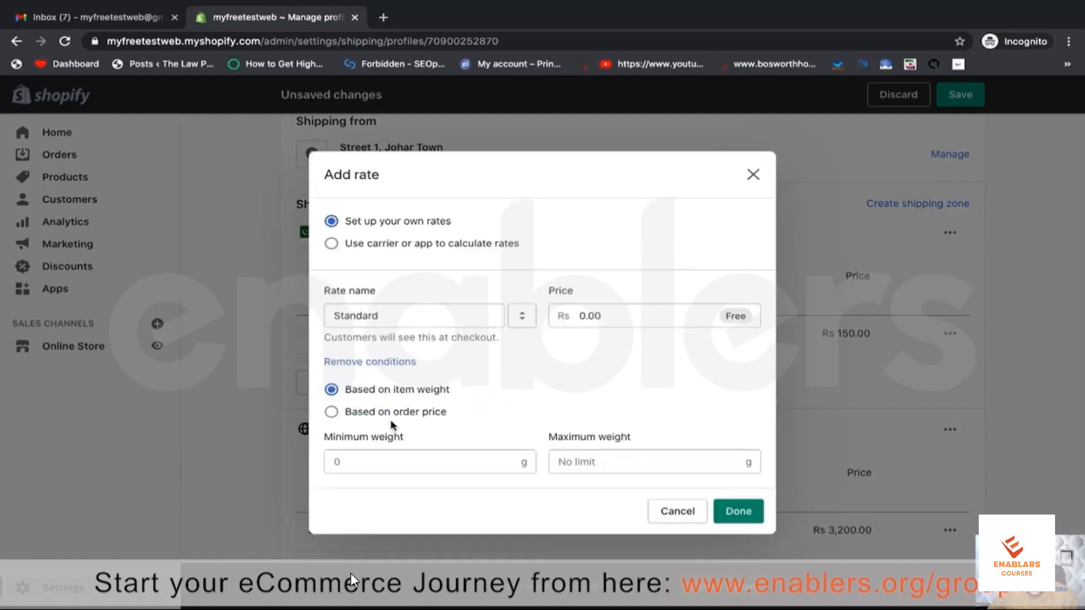
left_click(367, 462)
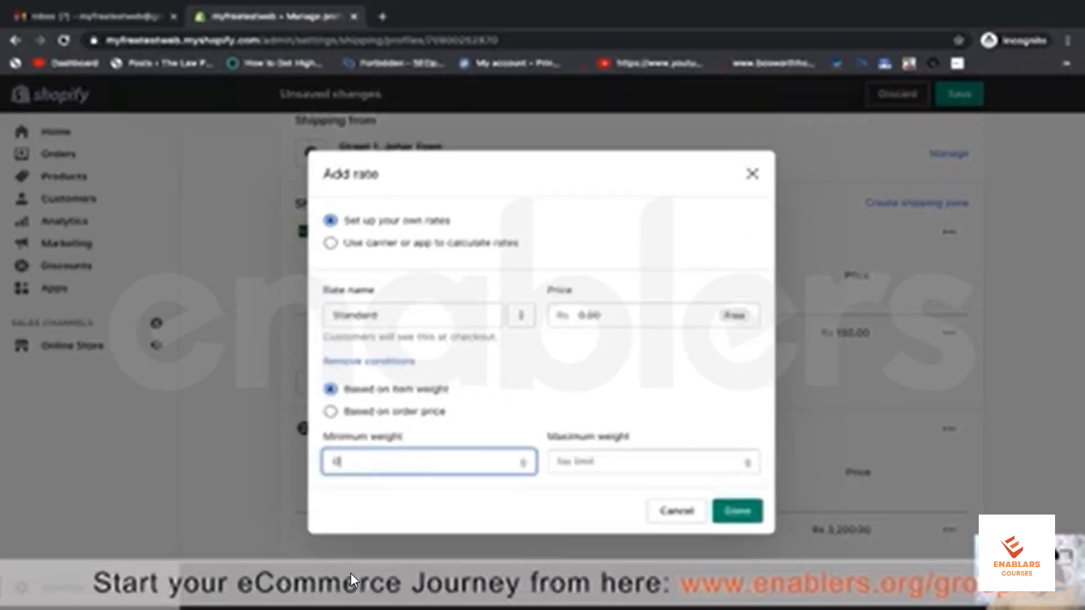
type("0.05")
left_click(577, 463)
type("51")
left_click(663, 418)
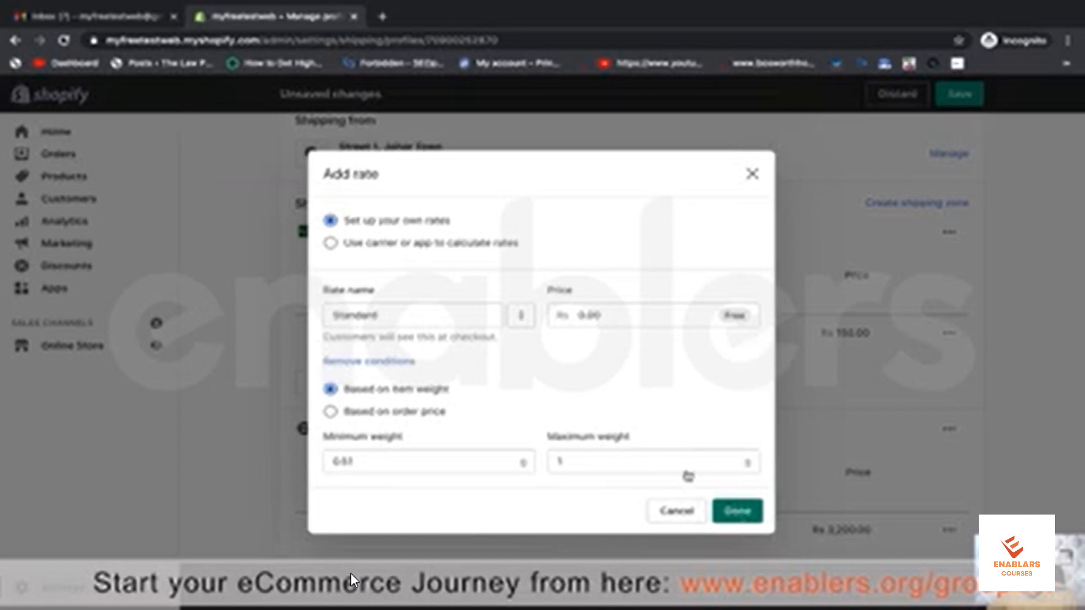
- Set the new Standard rate's price to Rs 180 and add it to the Domestic zone
left_click(608, 316)
key("BackSpace")
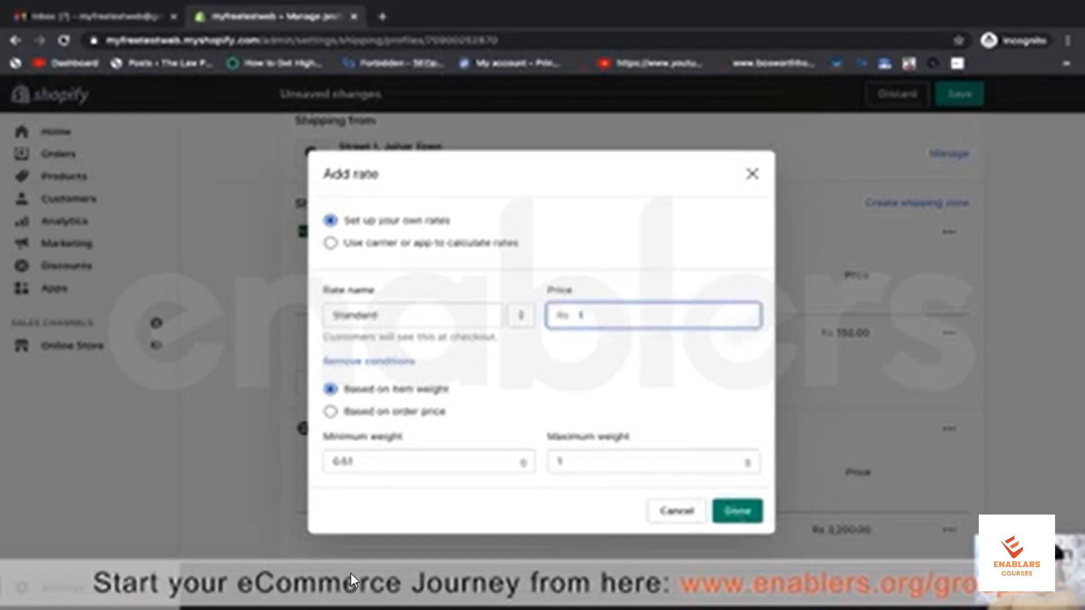
type("180")
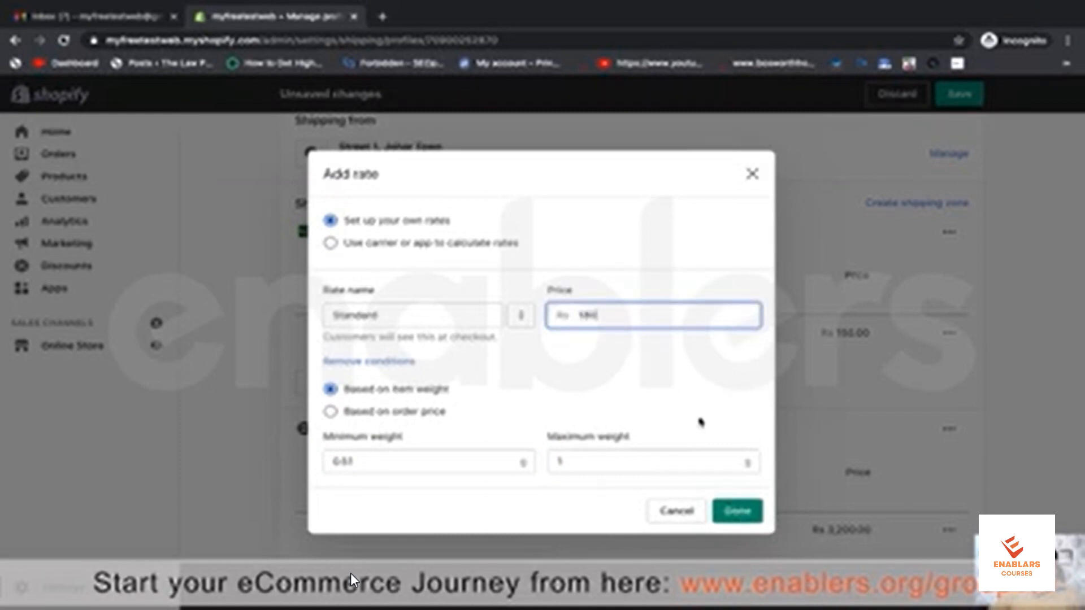
left_click(737, 512)
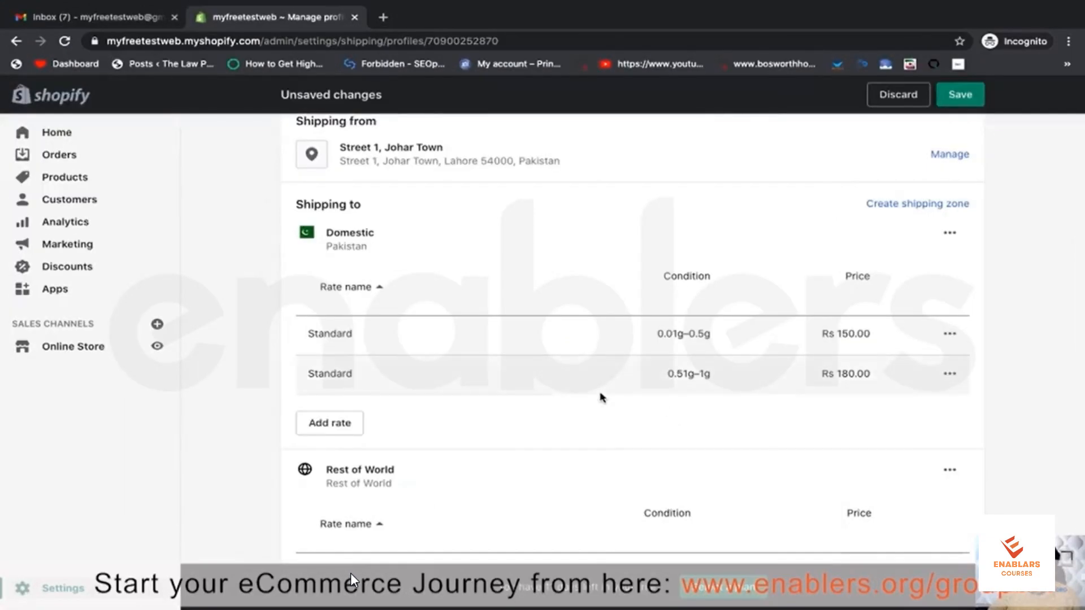
- Start another Standard rate for the Domestic zone, based on item weight from 1 g to 5 g
left_click(355, 424)
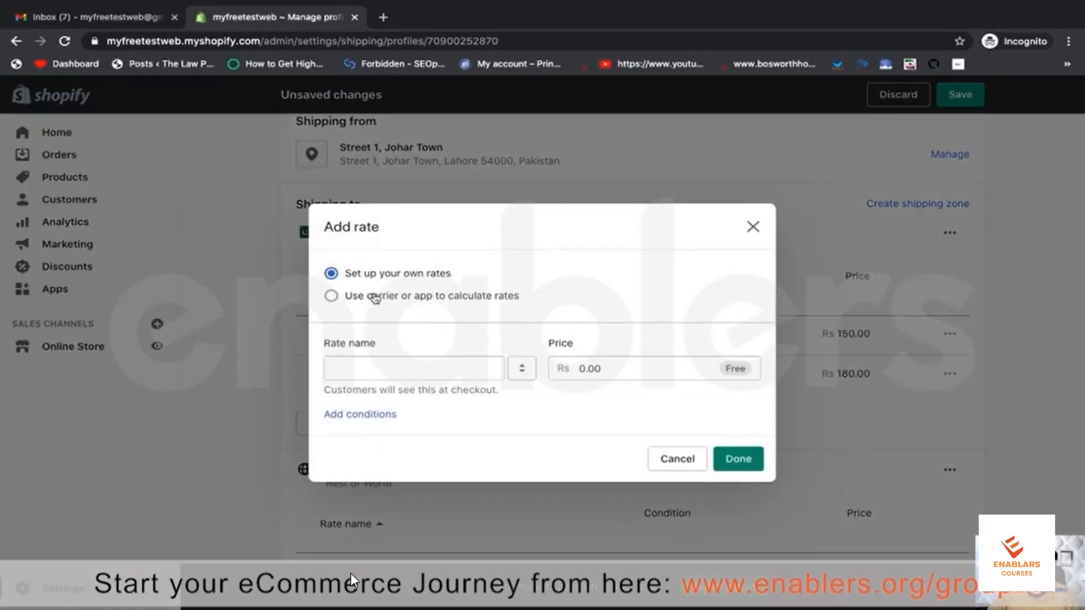
left_click(407, 369)
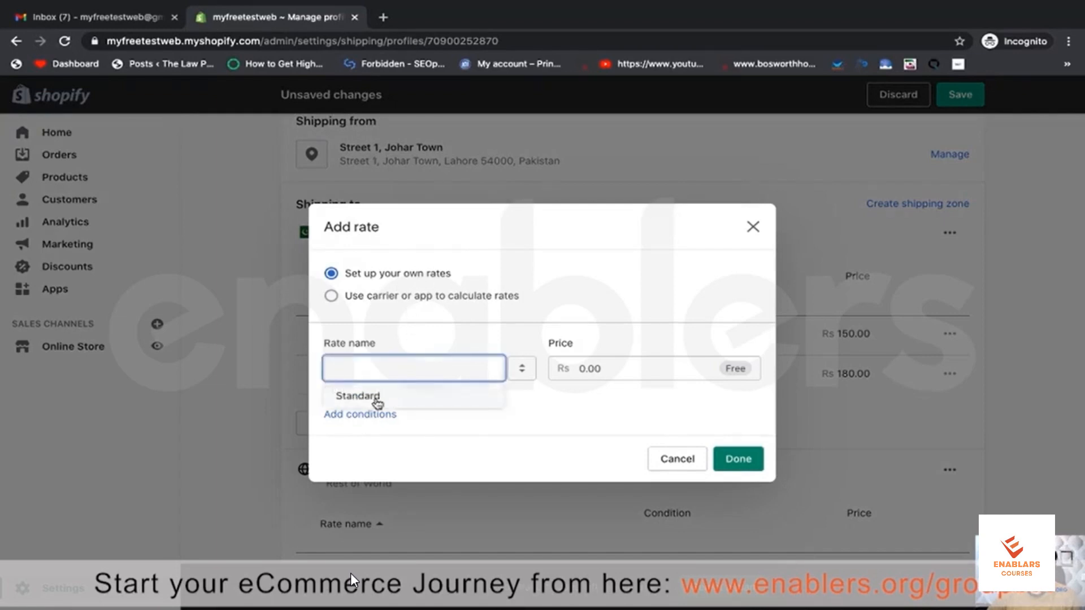
left_click(348, 399)
left_click(376, 415)
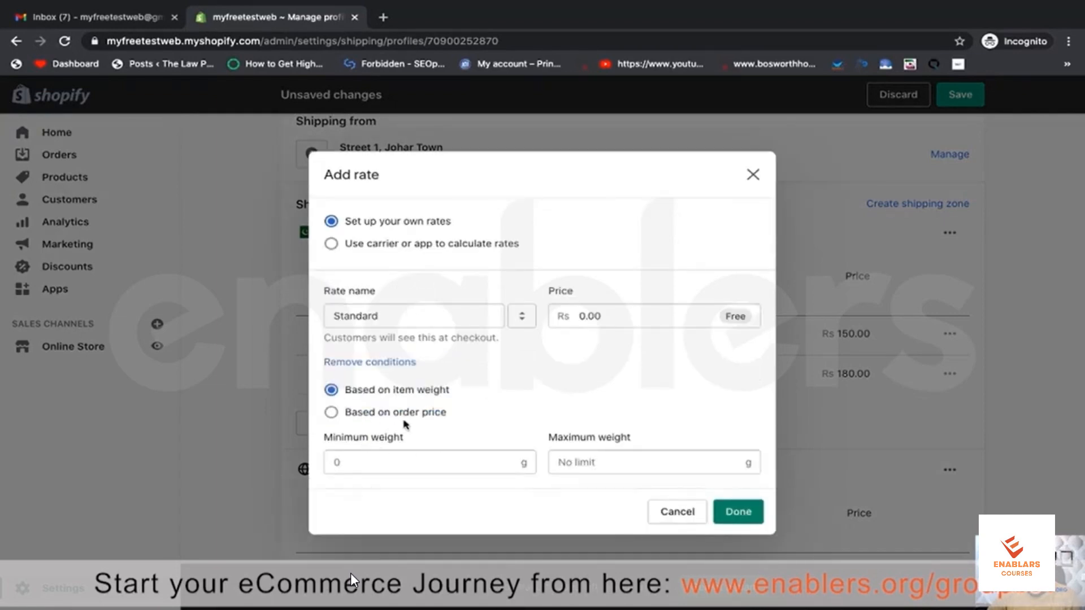
left_click(382, 464)
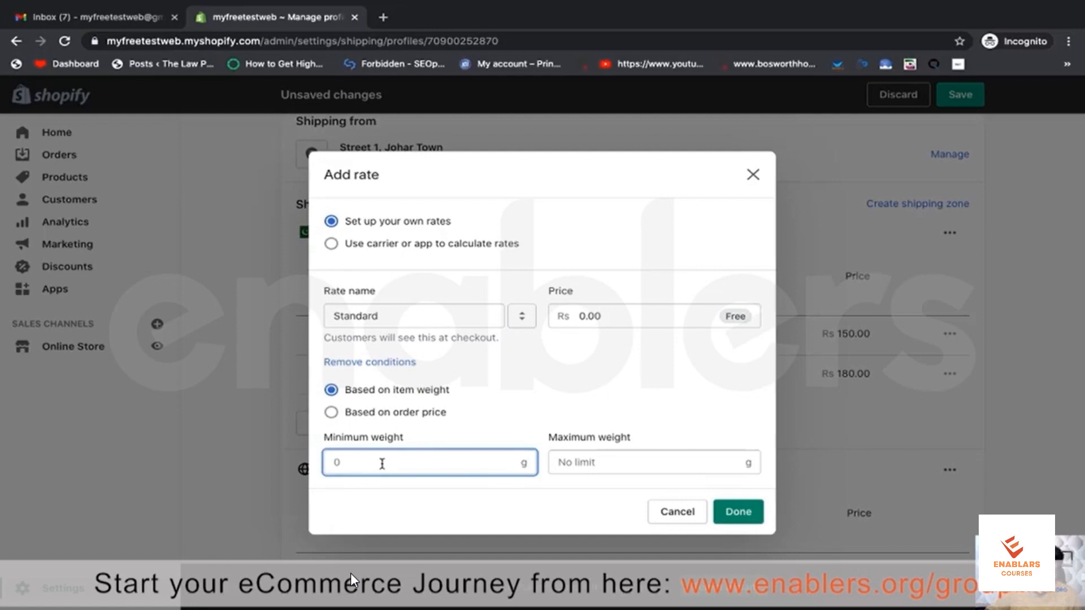
type("1")
left_click(606, 456)
type("5")
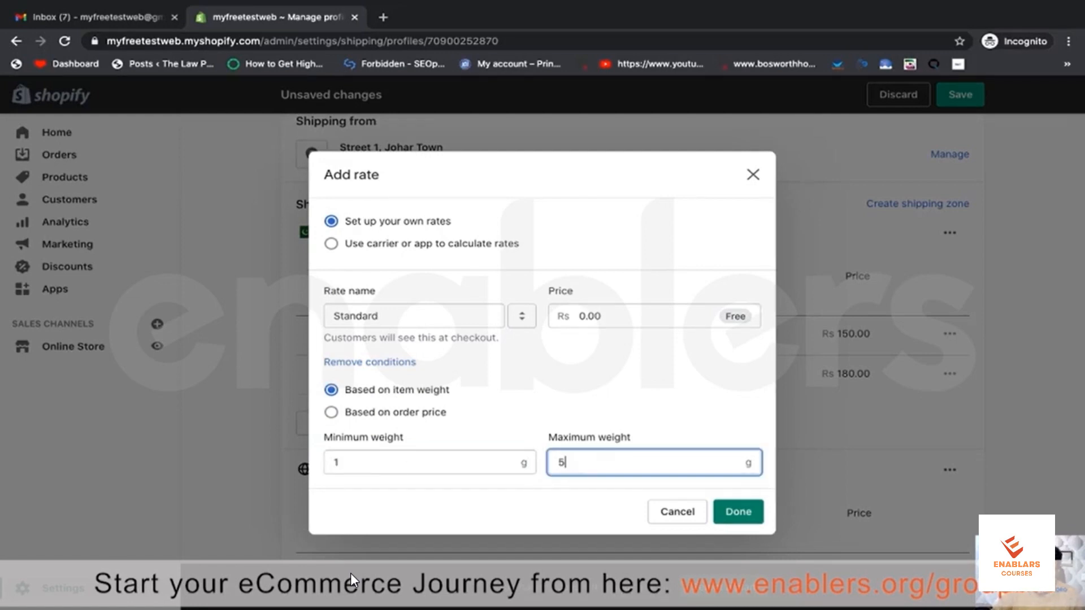
left_click(732, 421)
- Set this rate's price to Rs 200 and add it to the Domestic zone
double_click(634, 317)
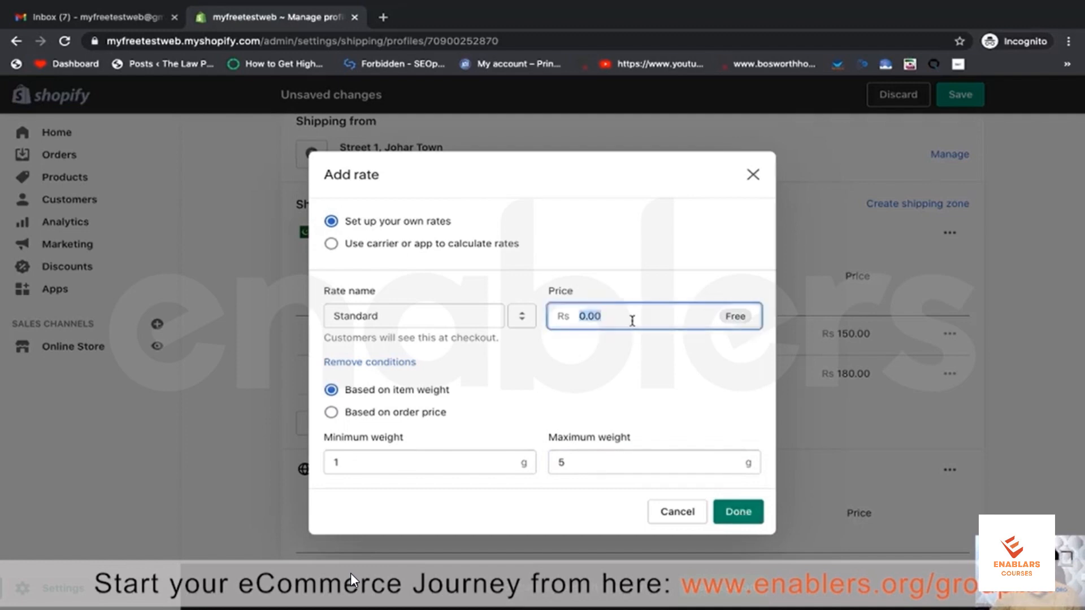
type("200")
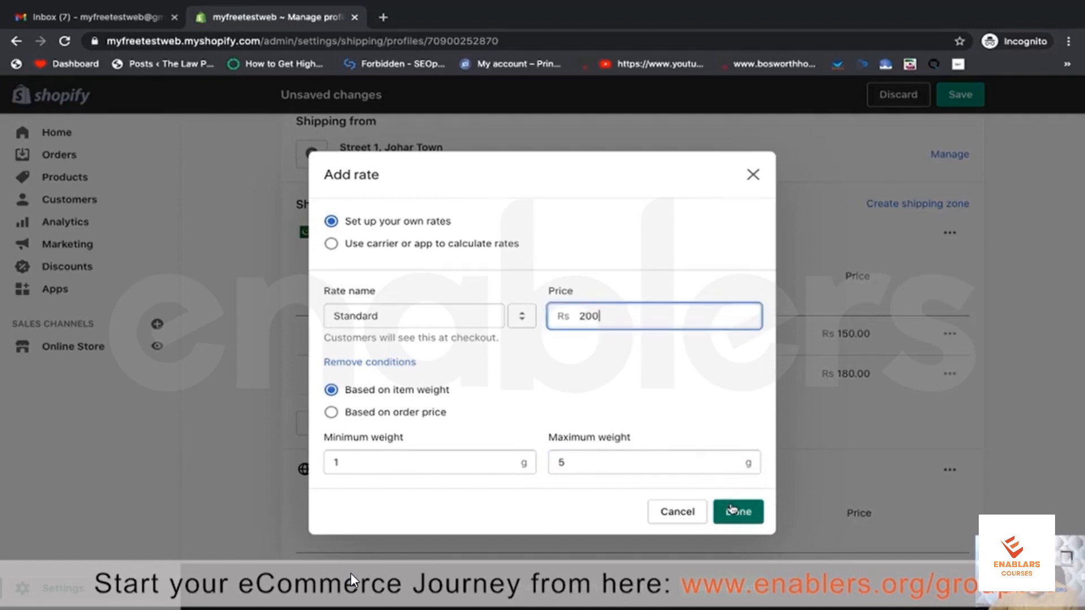
key("Return")
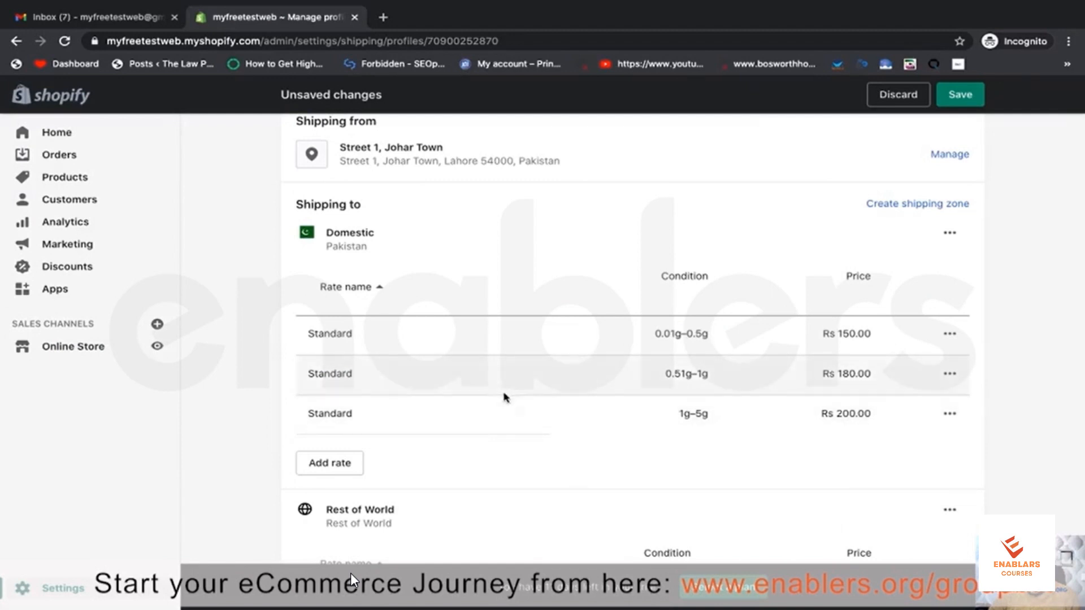
- Examine the order-price condition with its minimum and maximum price in a new Domestic rate form, and close the form without adding a rate
left_click(346, 461)
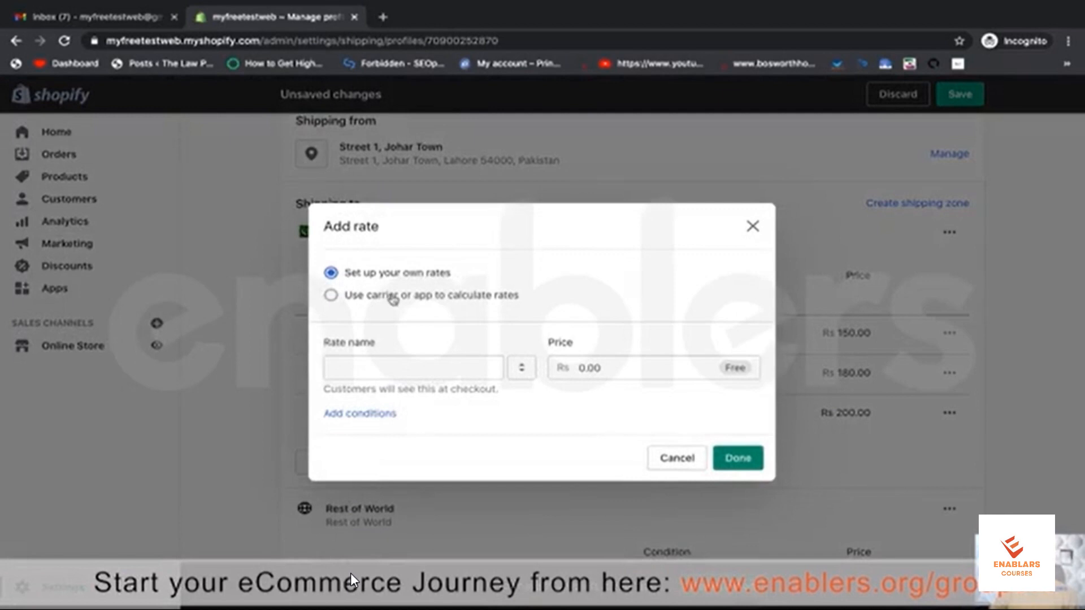
left_click(380, 412)
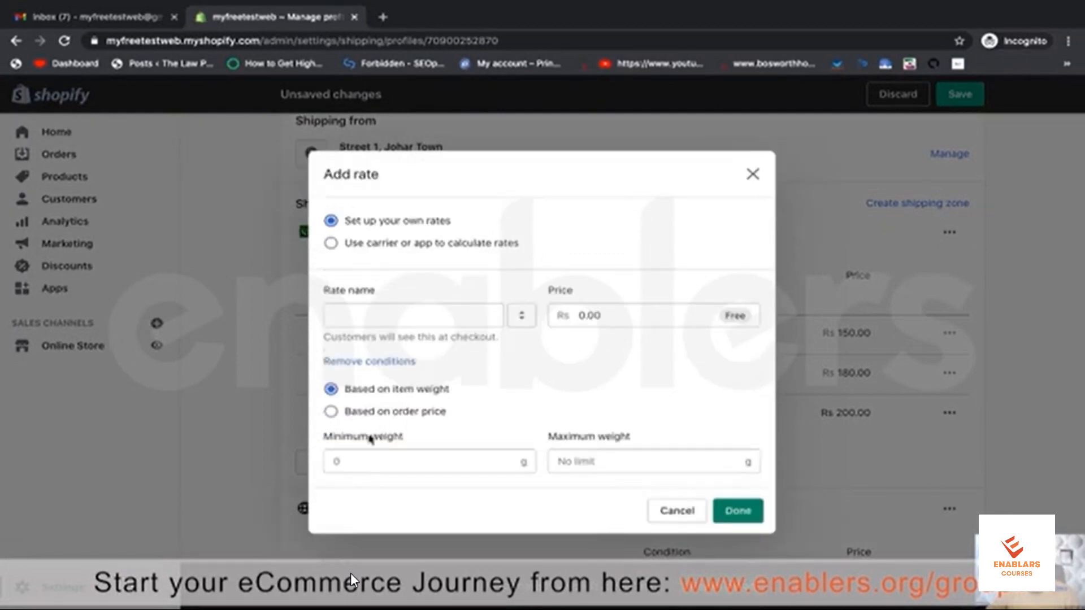
left_click(388, 413)
left_click(403, 461)
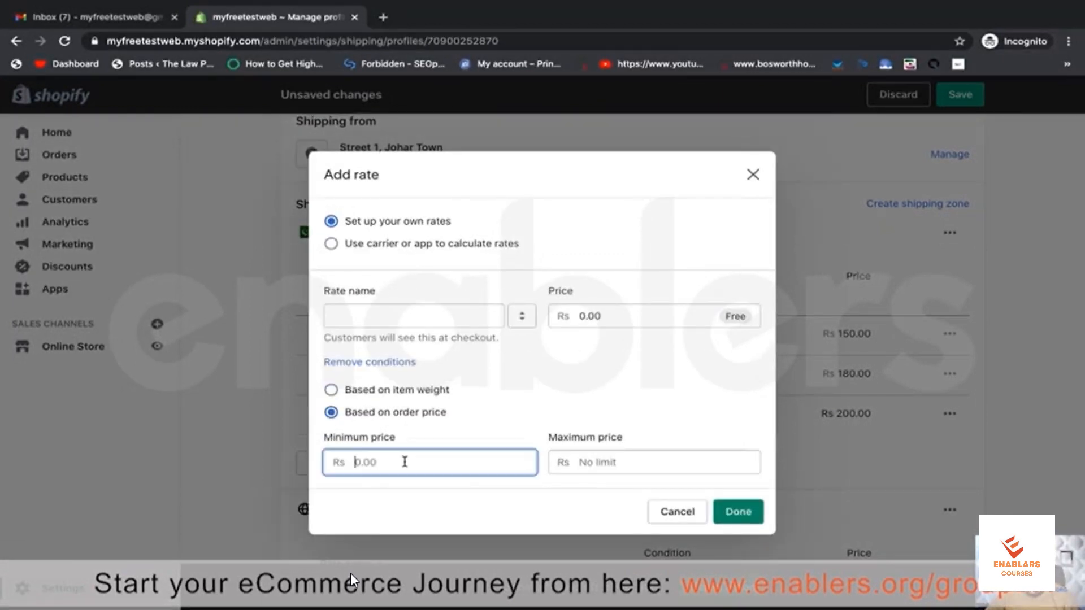
left_click(632, 468)
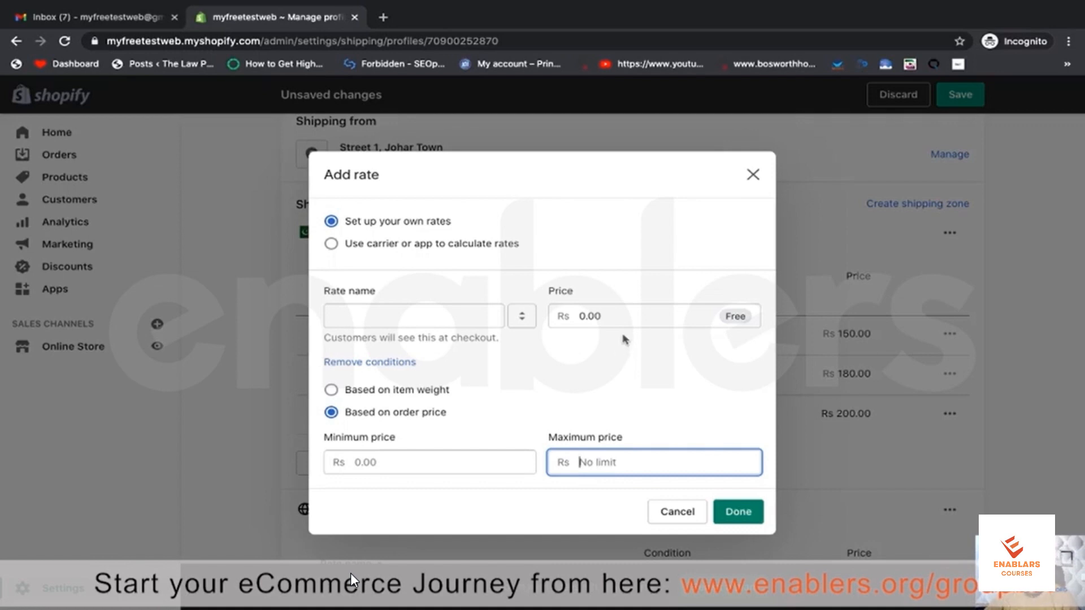
left_click(753, 174)
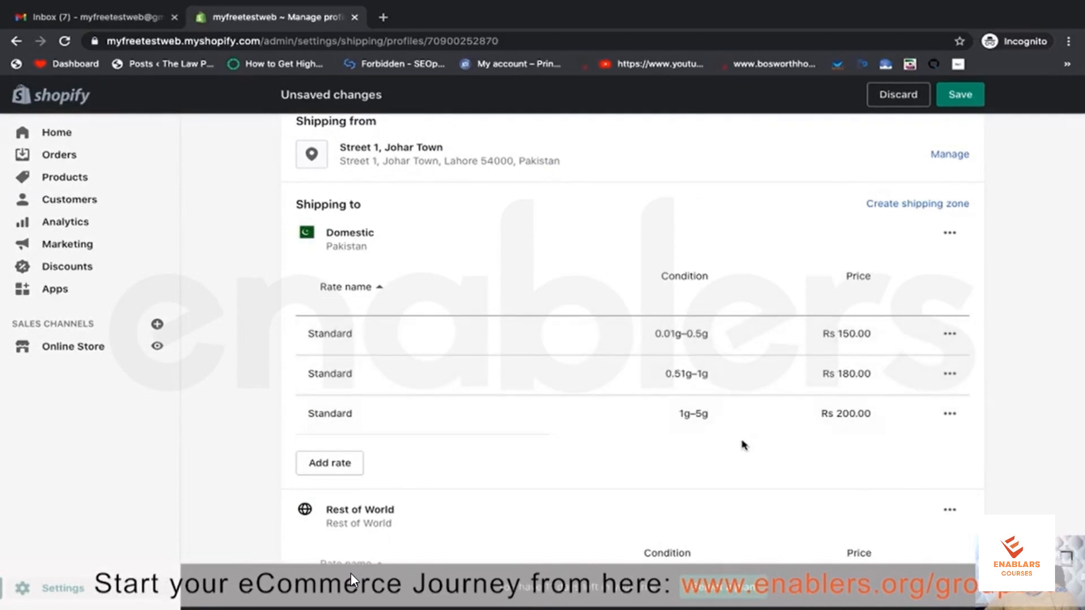
- Leave the shipping profile without saving its changes and open the product Elegant Red Stone Ring
left_click(84, 181)
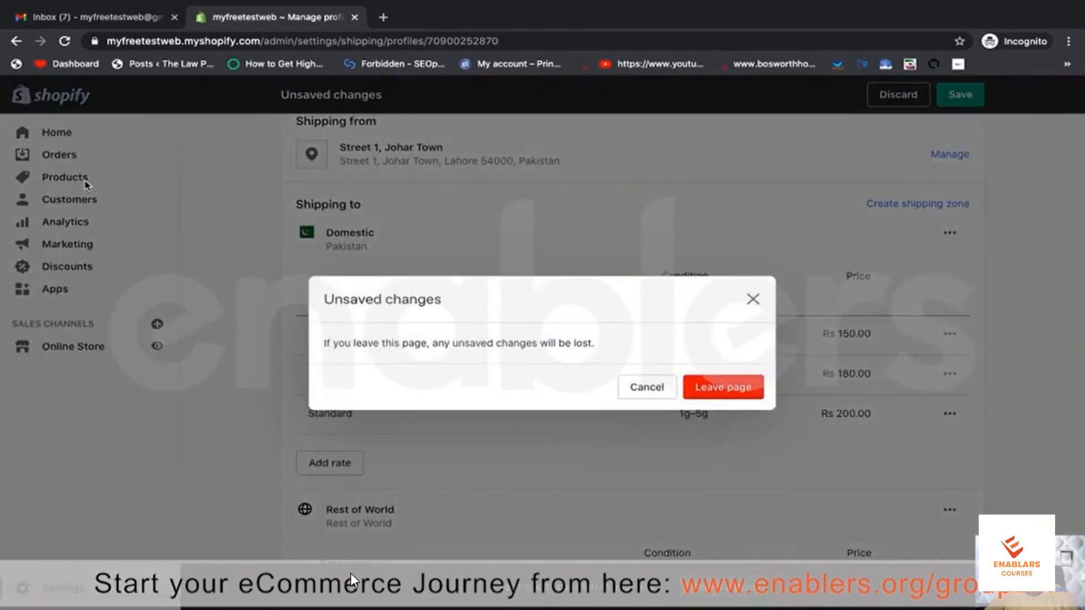
left_click(712, 385)
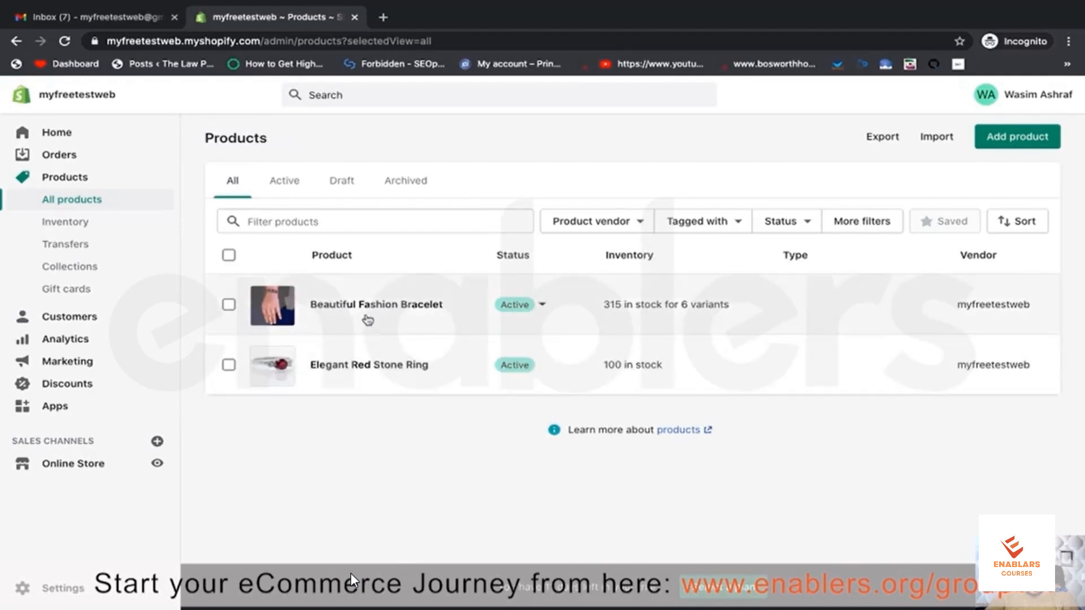
left_click(369, 364)
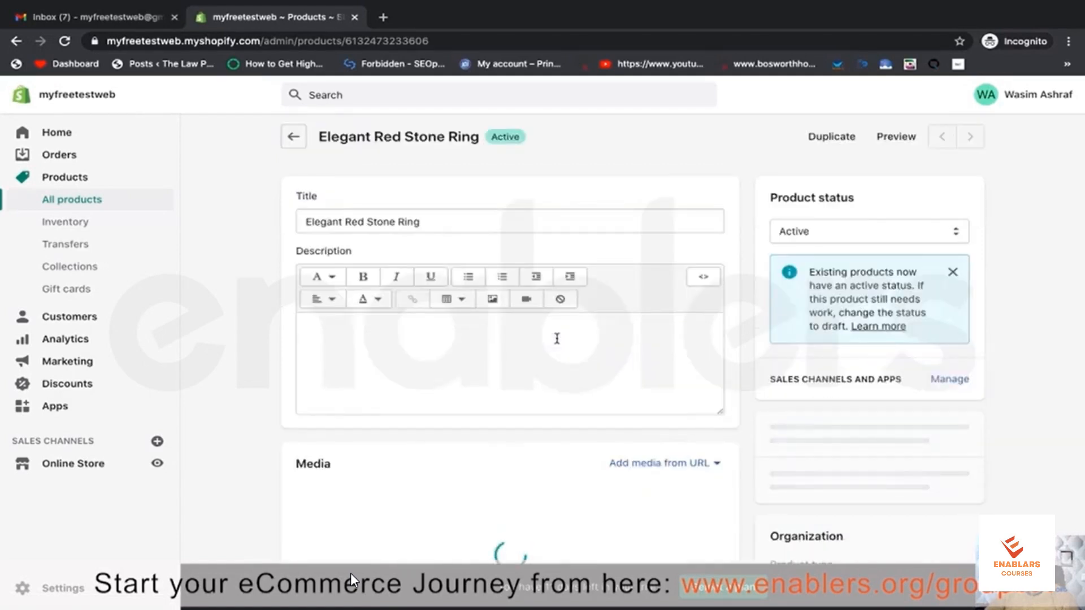
- Examine the shipping weight and its unit on the Elegant Red Stone Ring product page
scroll(548, 387, "down", 1)
scroll(548, 387, "down", 5)
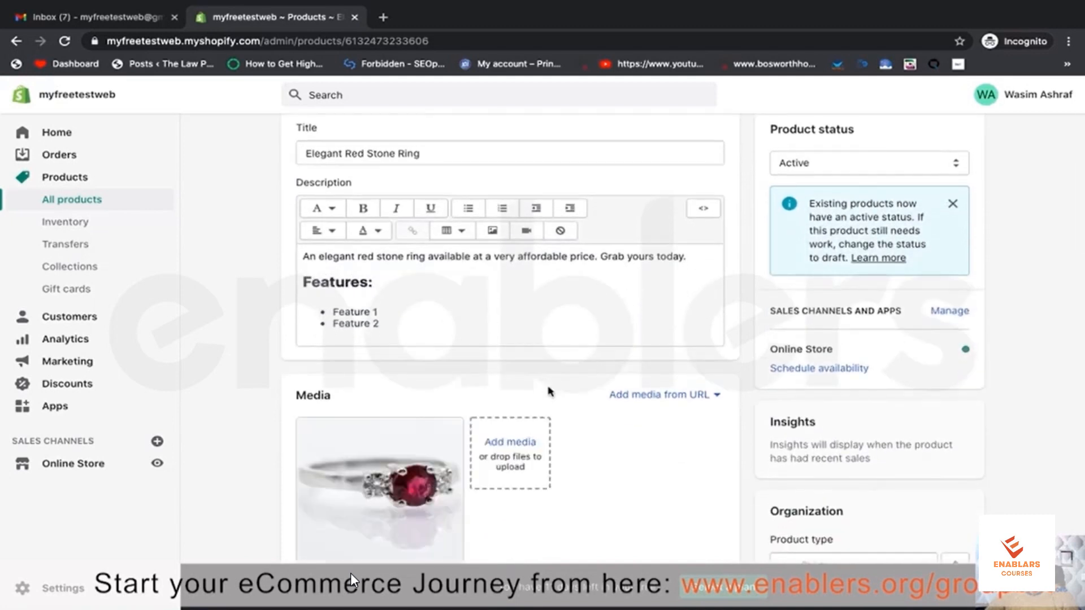
scroll(548, 390, "down", 4)
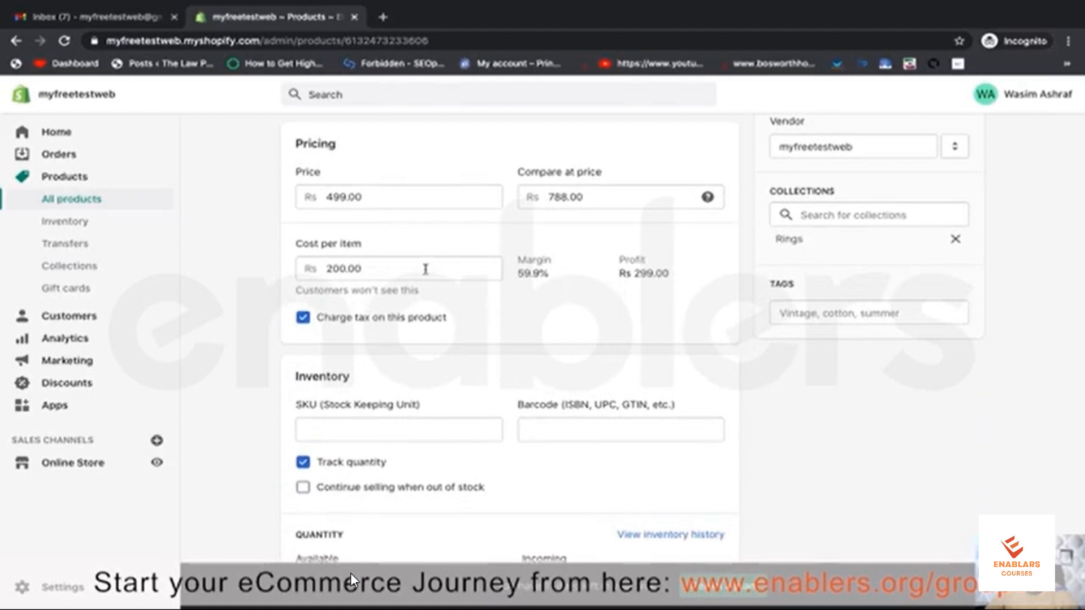
scroll(467, 260, "down", 4)
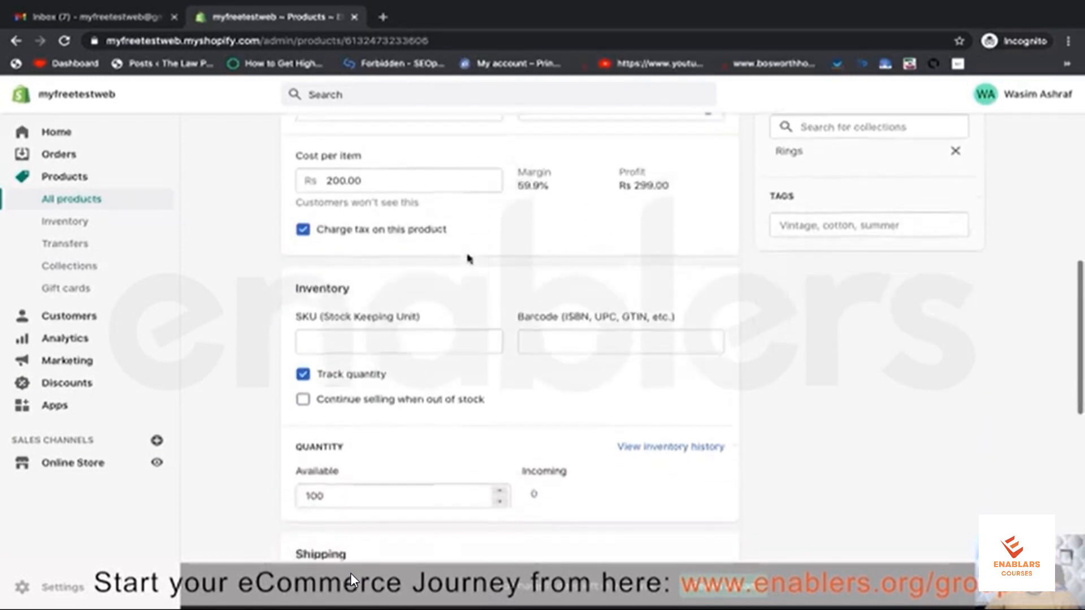
scroll(468, 260, "down", 5)
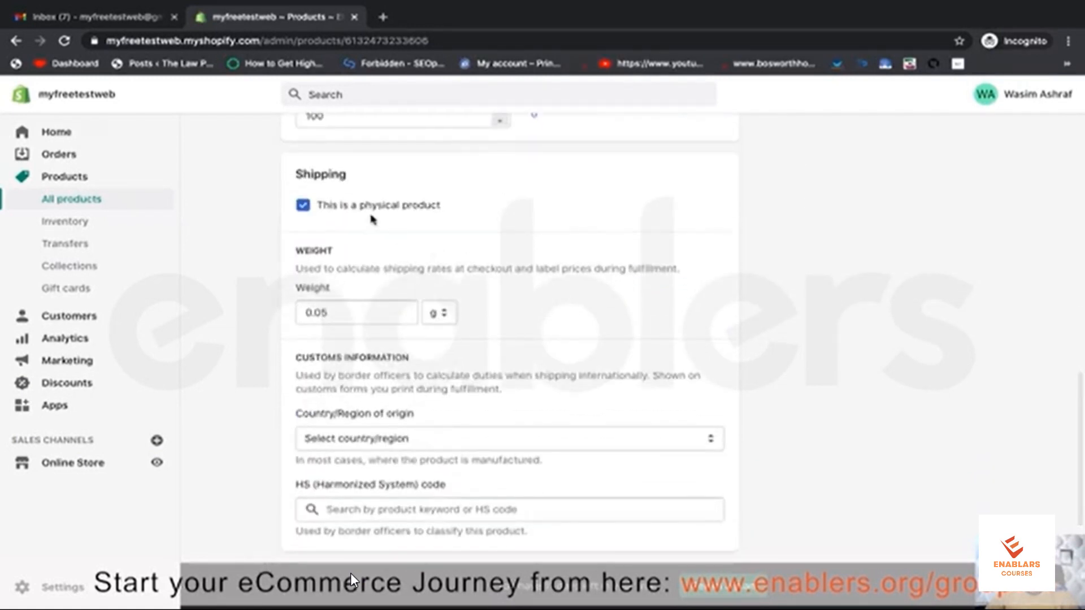
left_click(342, 255)
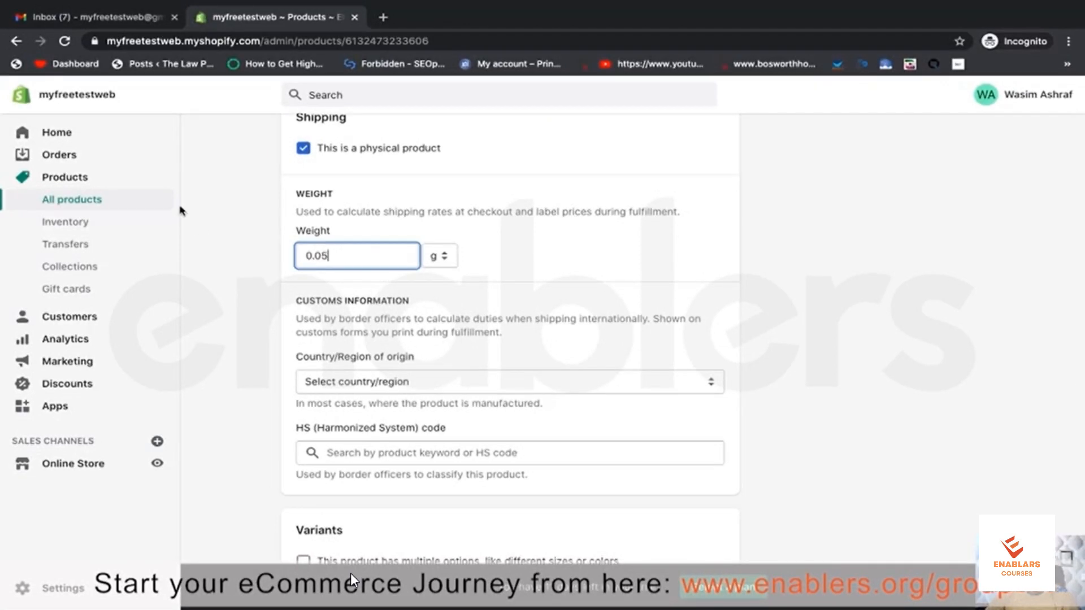
- Open the store settings in a separate browser tab and open the general shipping rates under Shipping and delivery
right_click(62, 589)
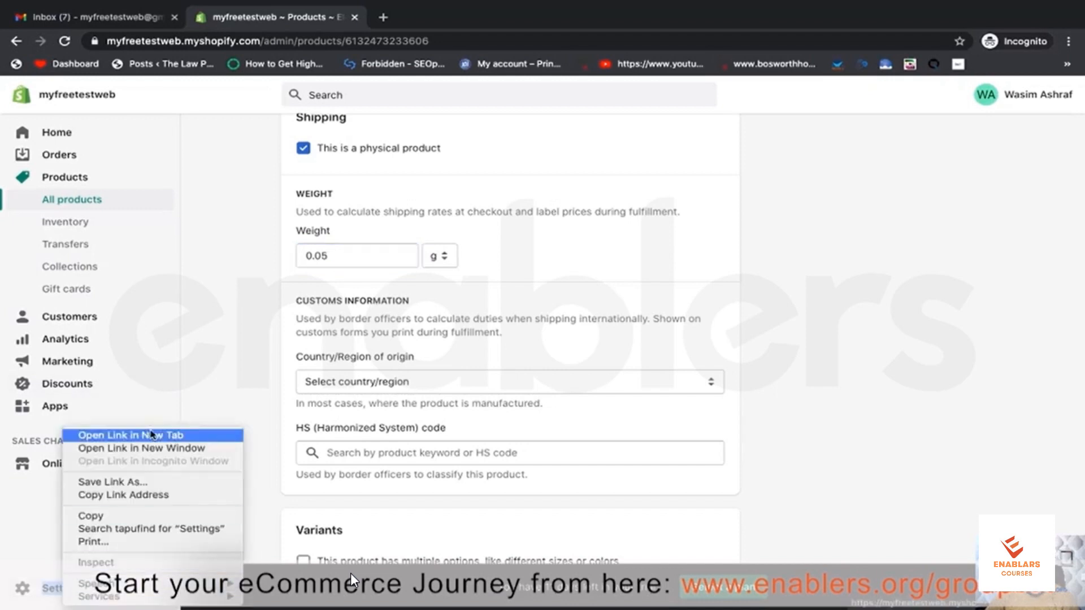
left_click(151, 435)
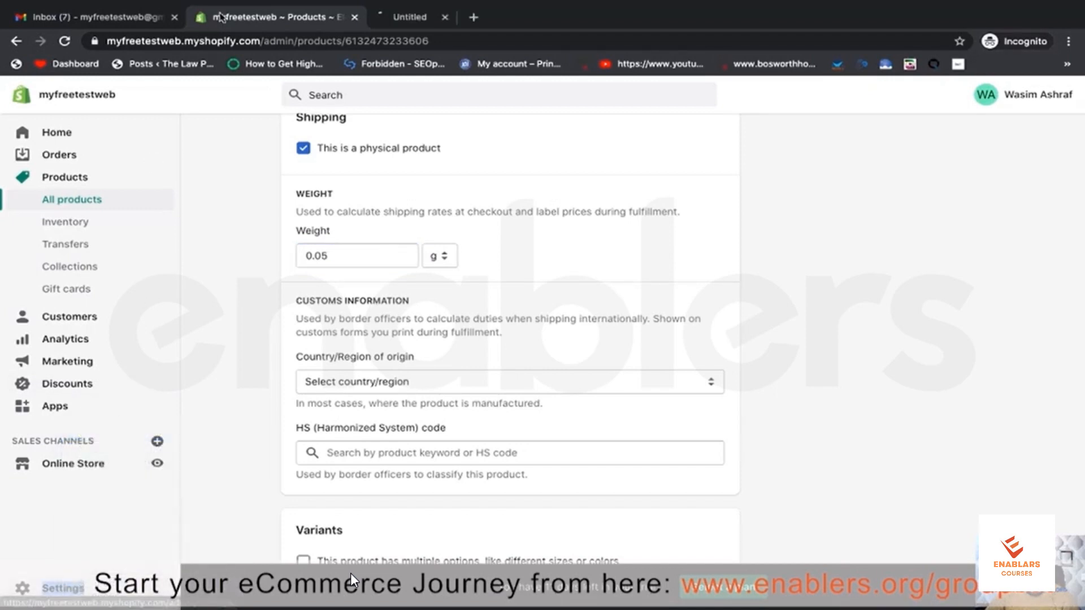
left_click(429, 22)
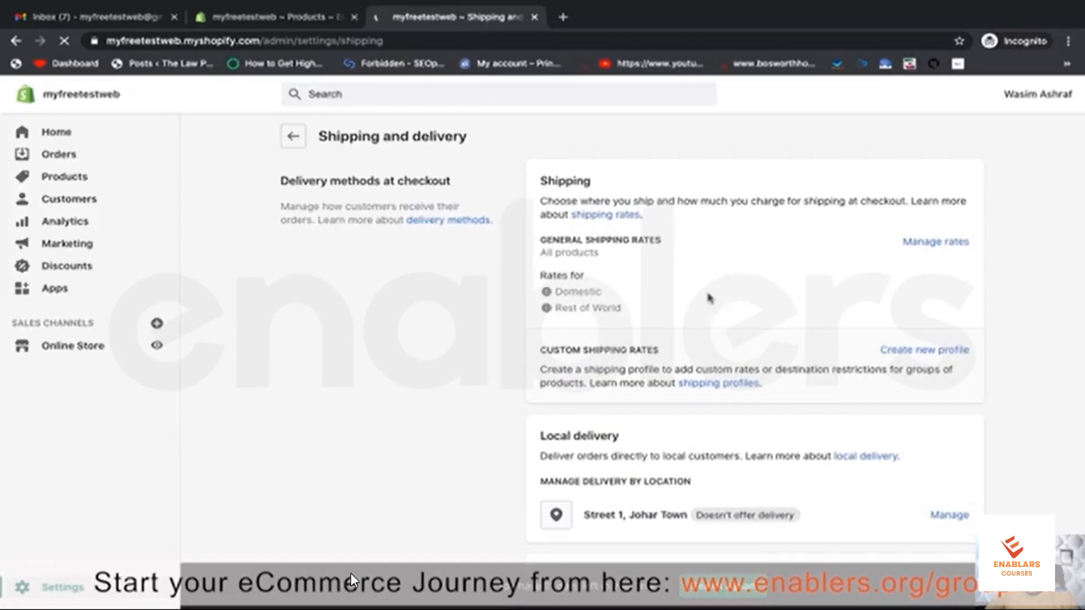
left_click(946, 244)
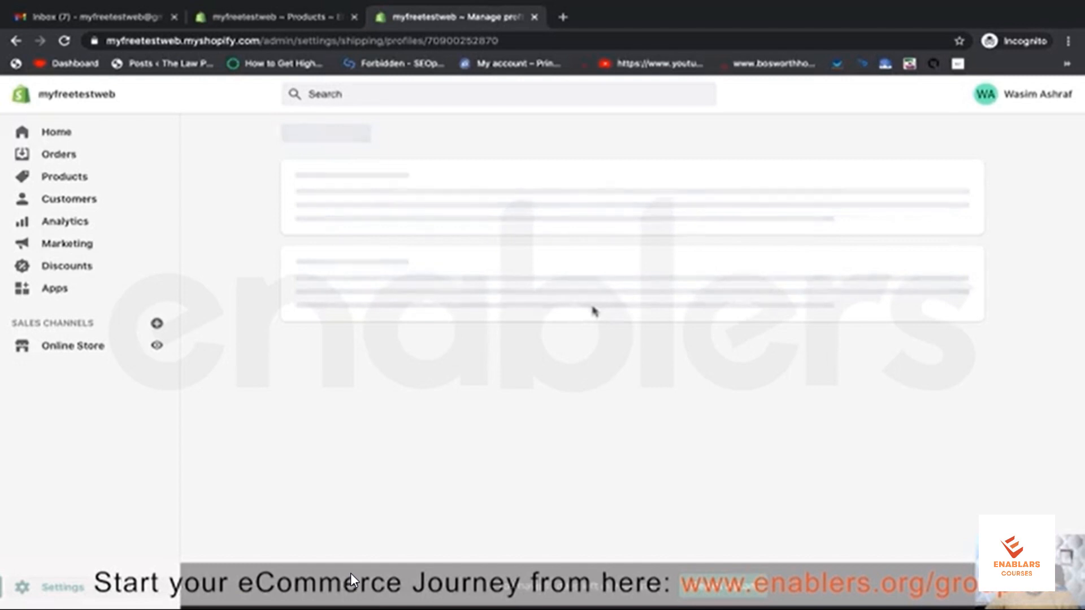
- Examine the conditions and prices of the shipping rates in the Domestic and Rest of World zones
scroll(480, 351, "down", 3)
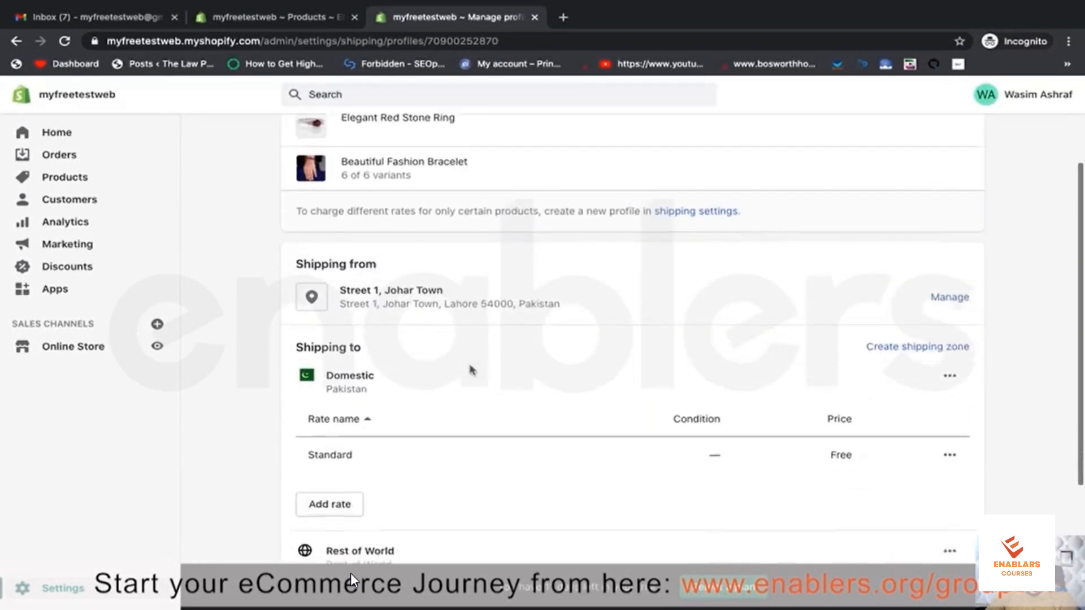
scroll(379, 432, "down", 3)
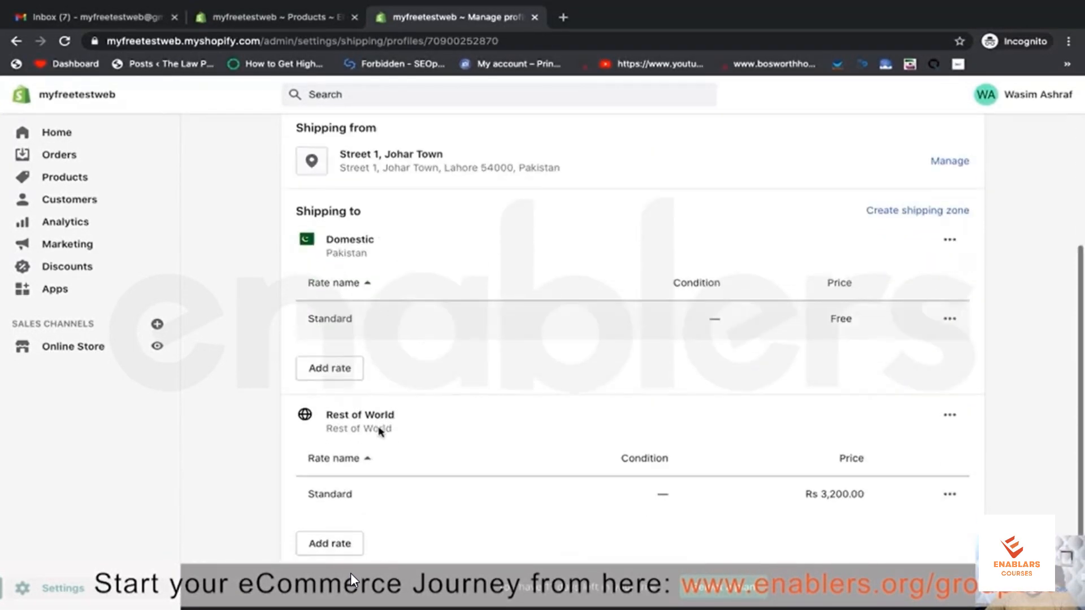
scroll(378, 429, "up", 1)
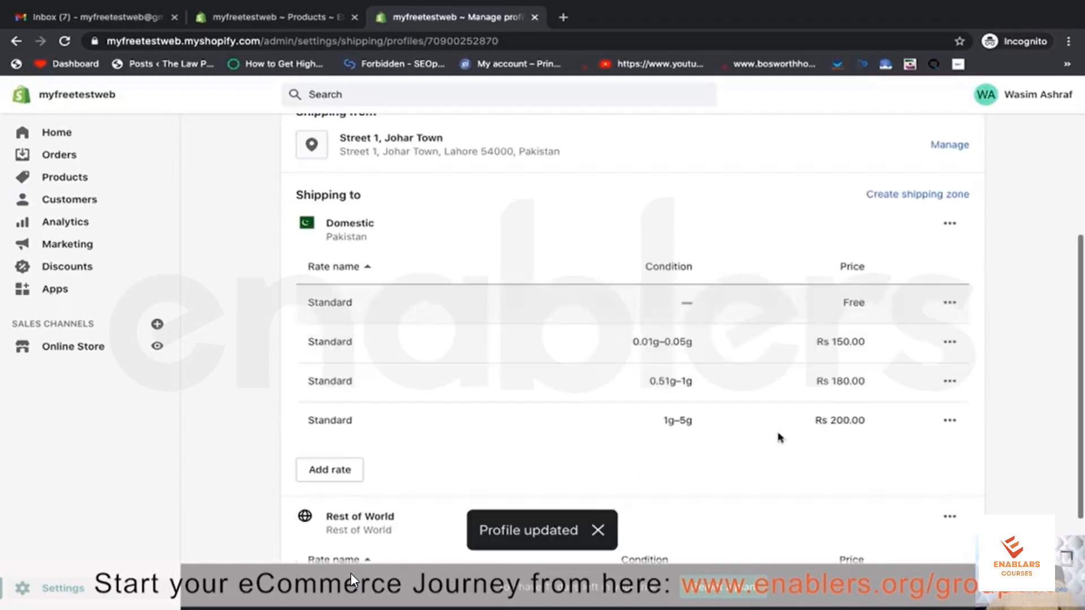
scroll(809, 363, "down", 3)
scroll(811, 367, "down", 2)
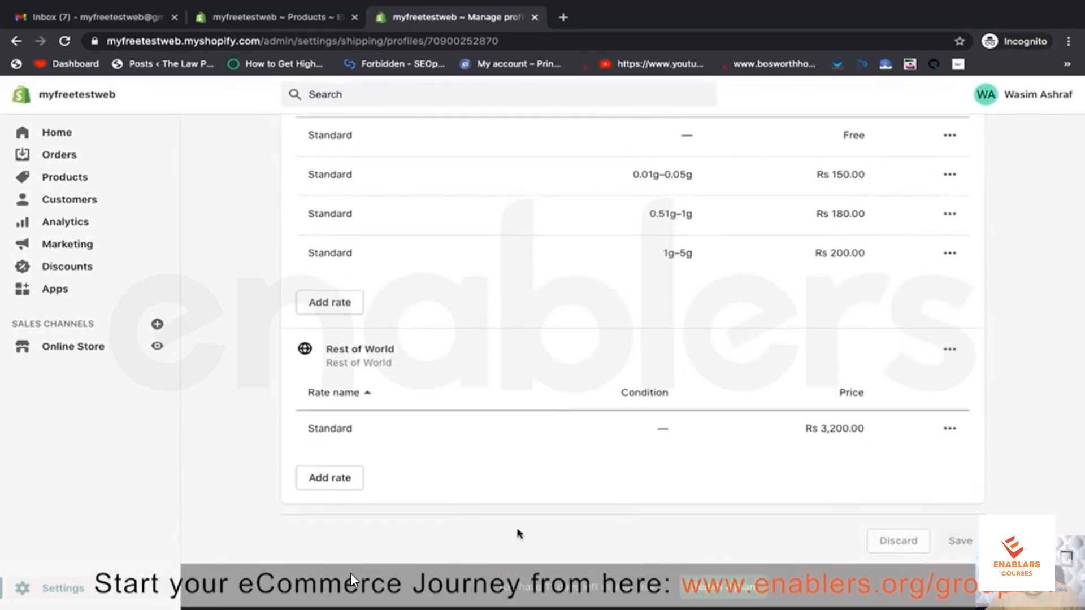
scroll(385, 383, "up", 10)
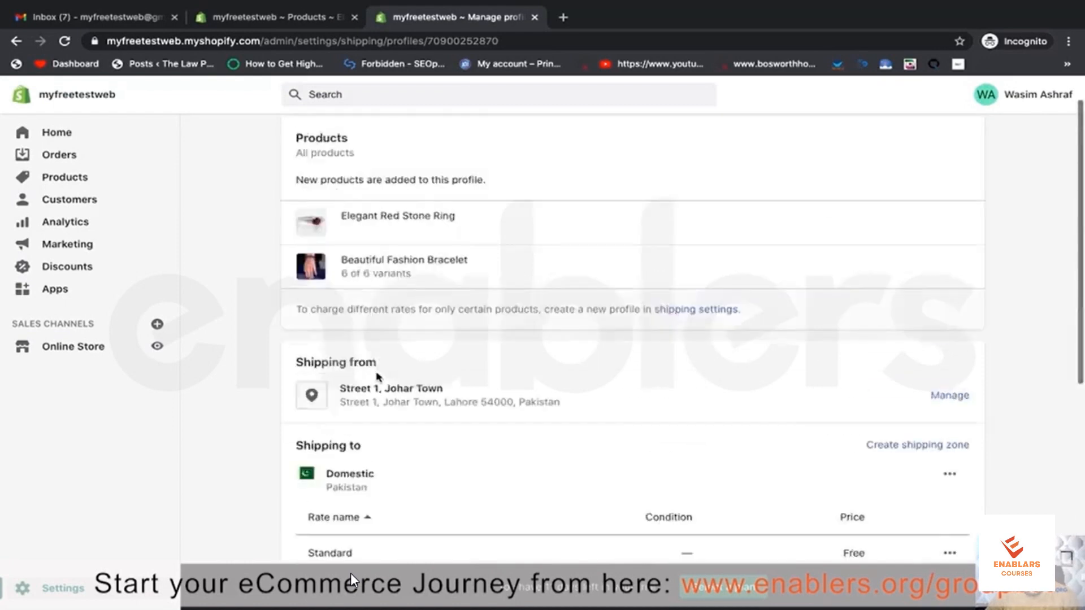
- Open the product Elegant Red Stone Ring from the product list and go to its shipping weight
left_click(78, 177)
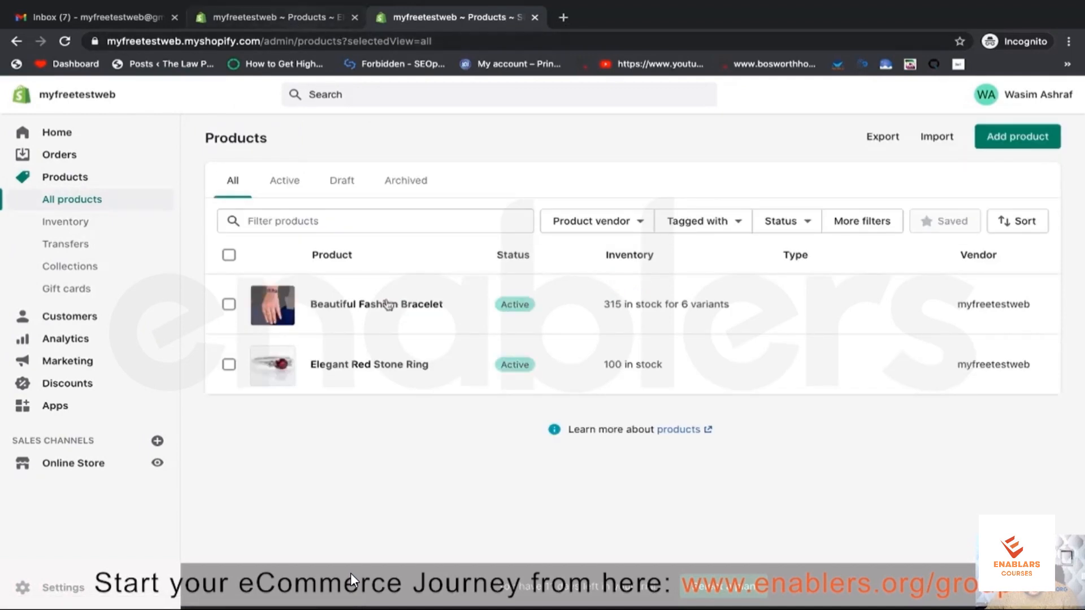
left_click(369, 366)
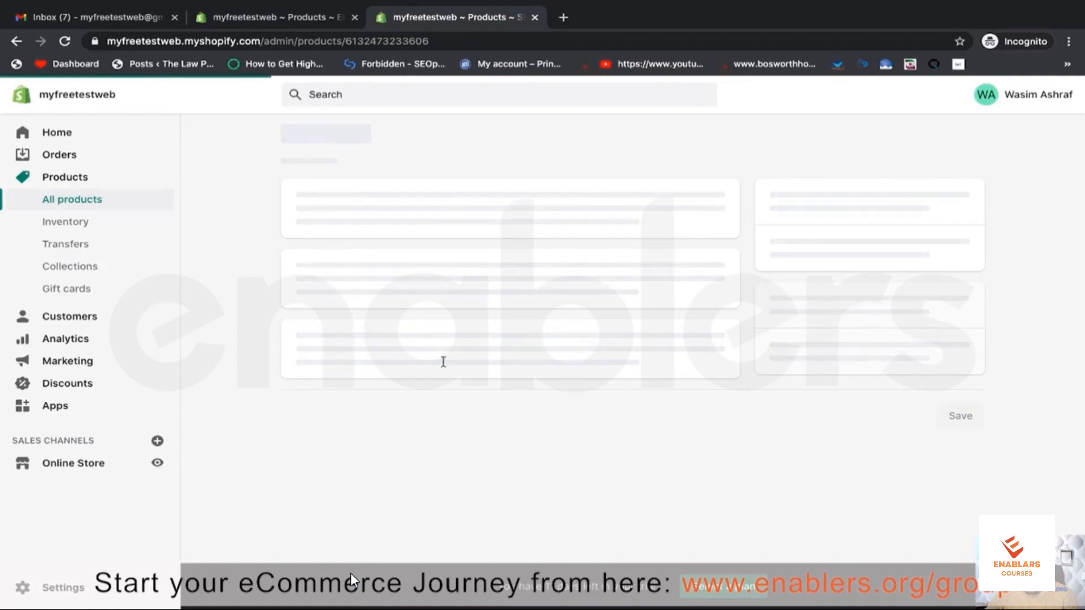
scroll(507, 347, "down", 2)
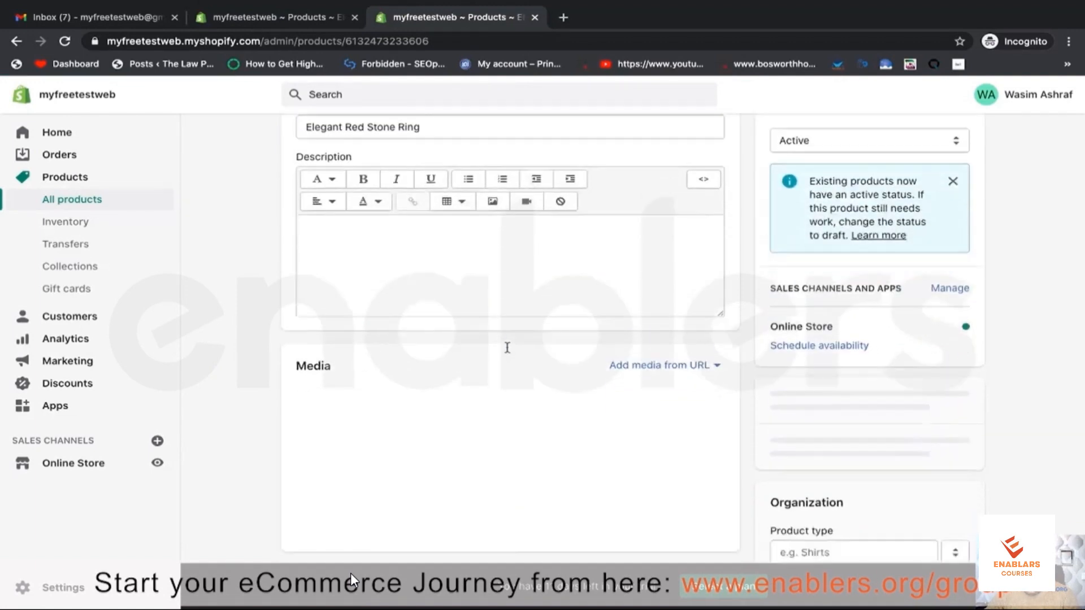
scroll(507, 347, "down", 15)
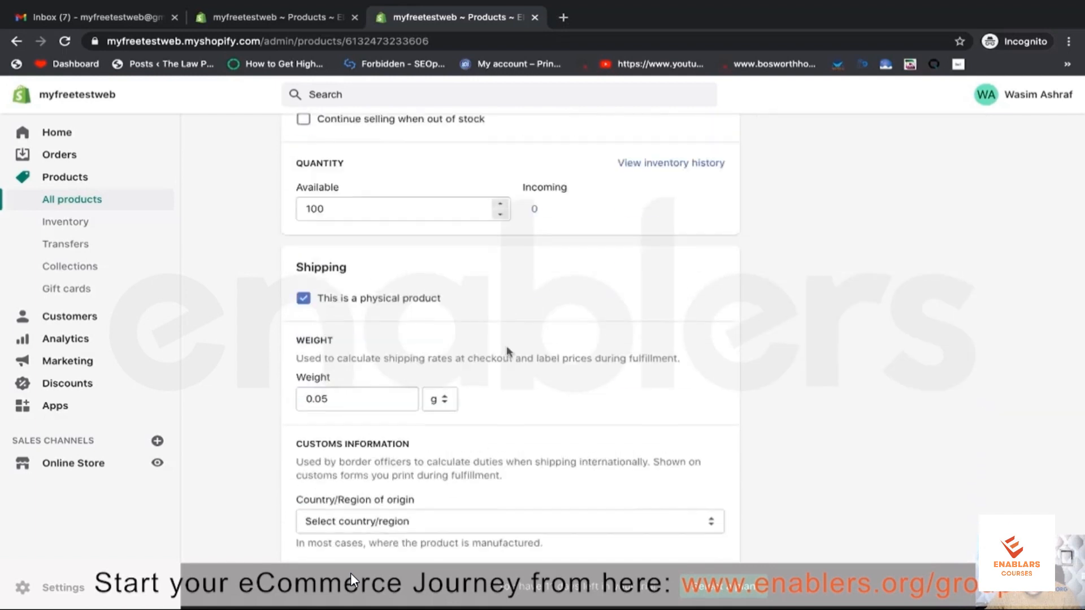
scroll(507, 351, "down", 3)
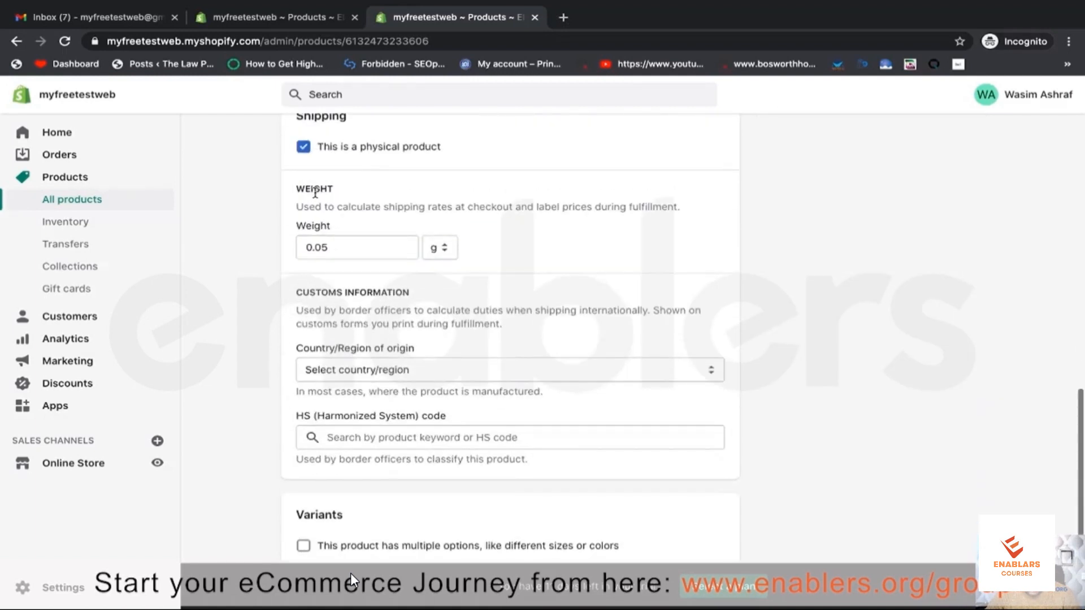
left_click(332, 248)
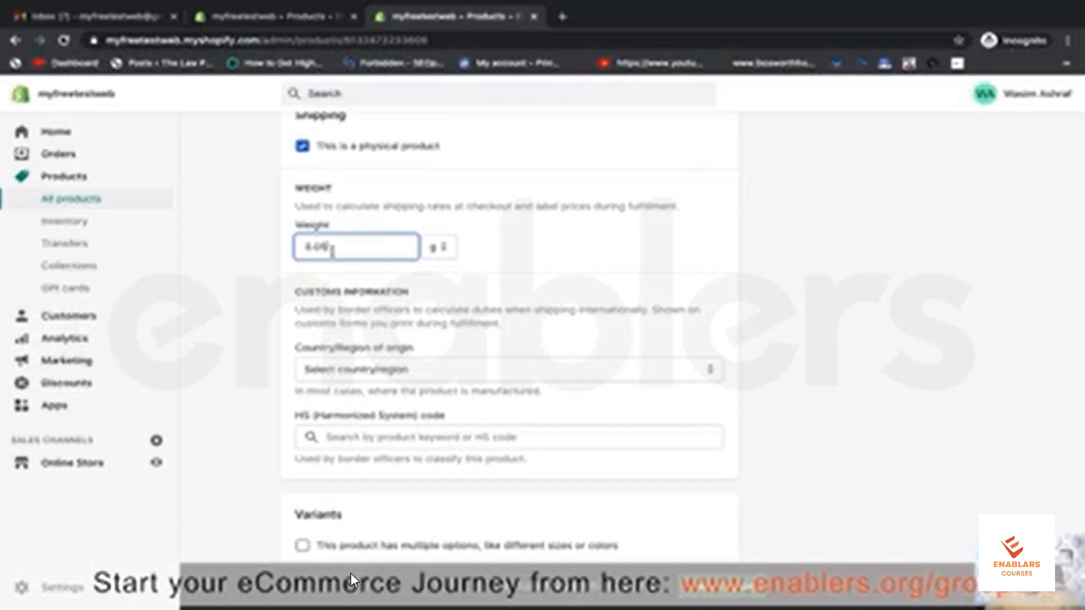
- In the other product tab, open the general shipping rates and go to the Domestic zone's rates
left_click(277, 16)
left_click(86, 583)
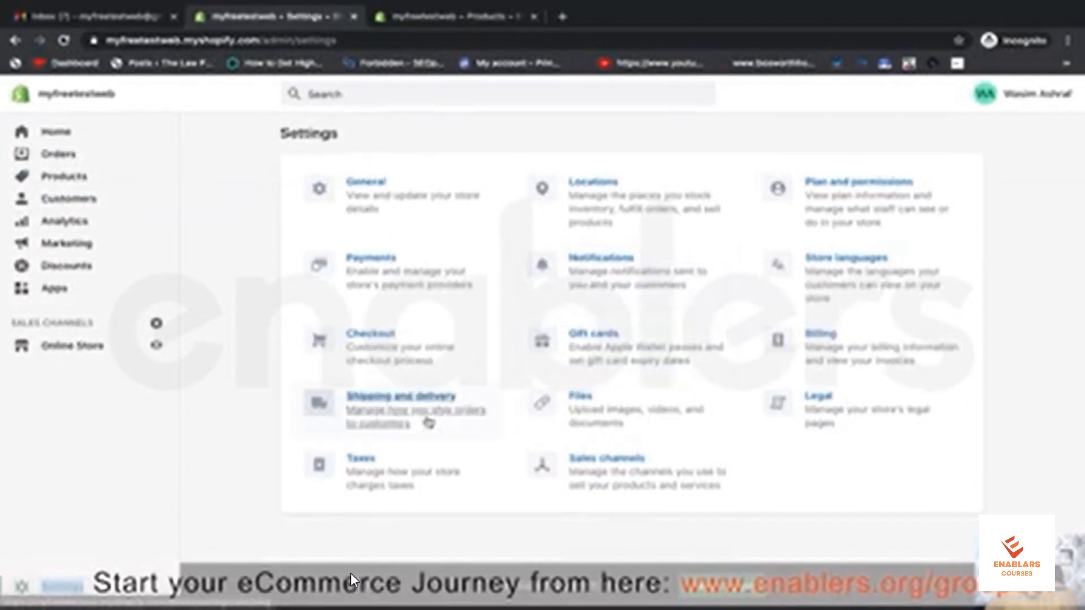
left_click(417, 411)
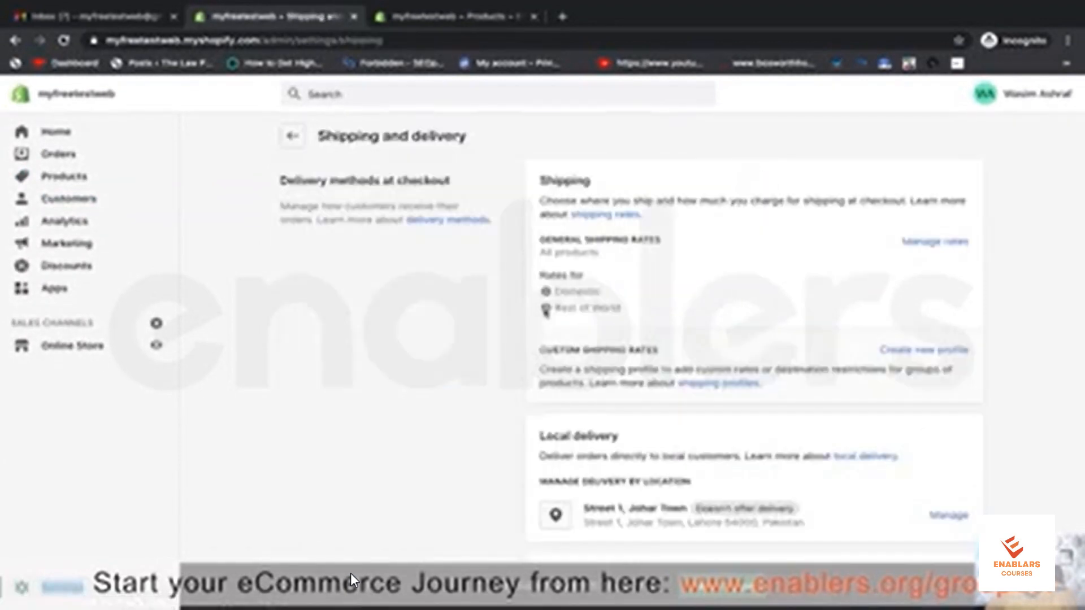
left_click(910, 202)
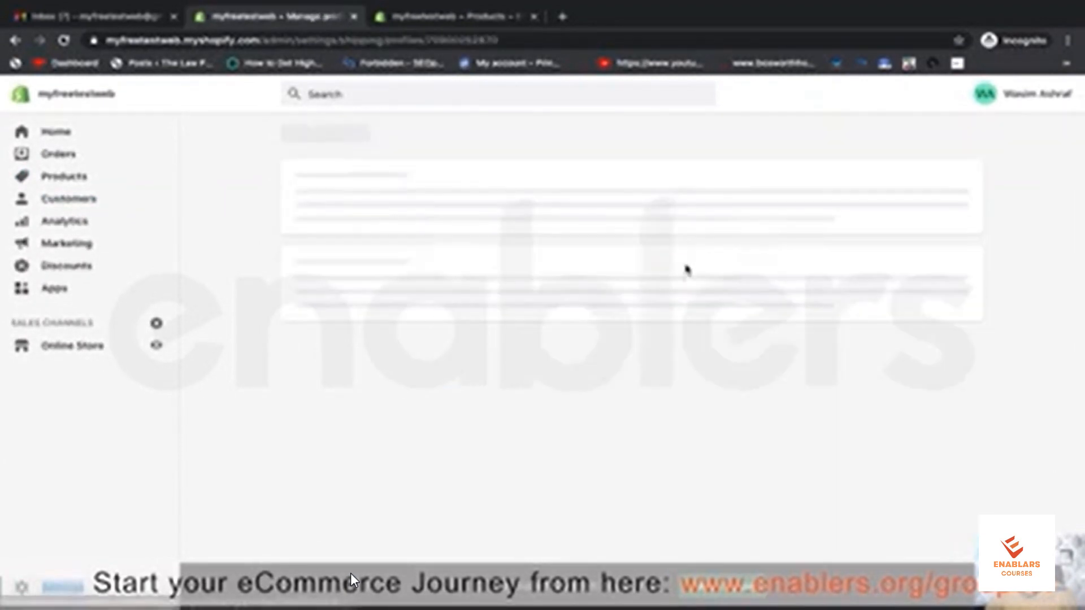
scroll(628, 305, "down", 5)
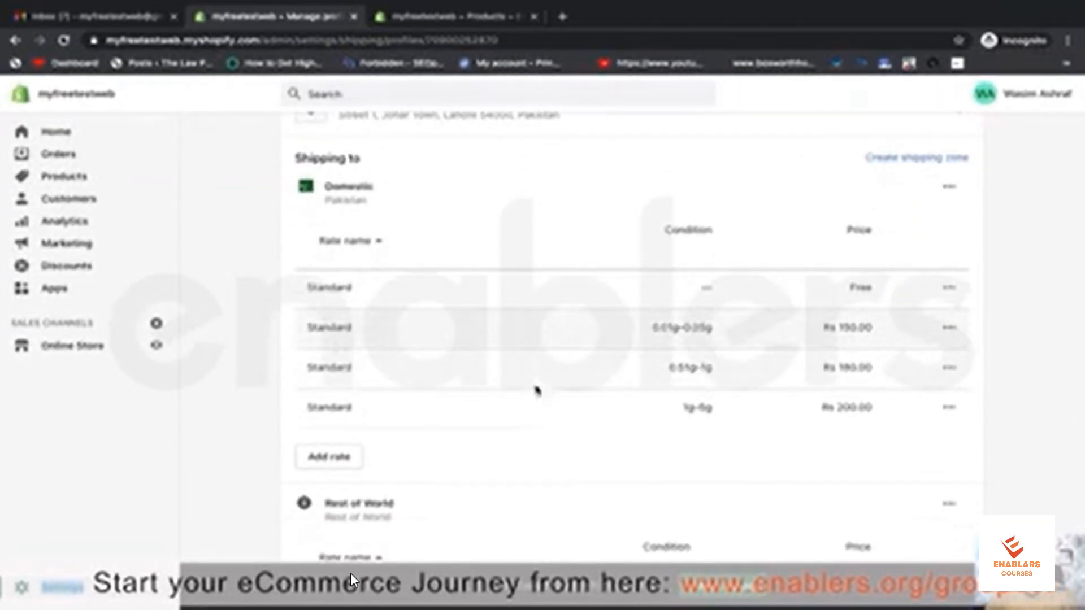
- Compare the Domestic rate for 0.01g–0.05g and its price with the shipping weight of Elegant Red Stone Ring
left_click_drag(716, 330, 649, 328)
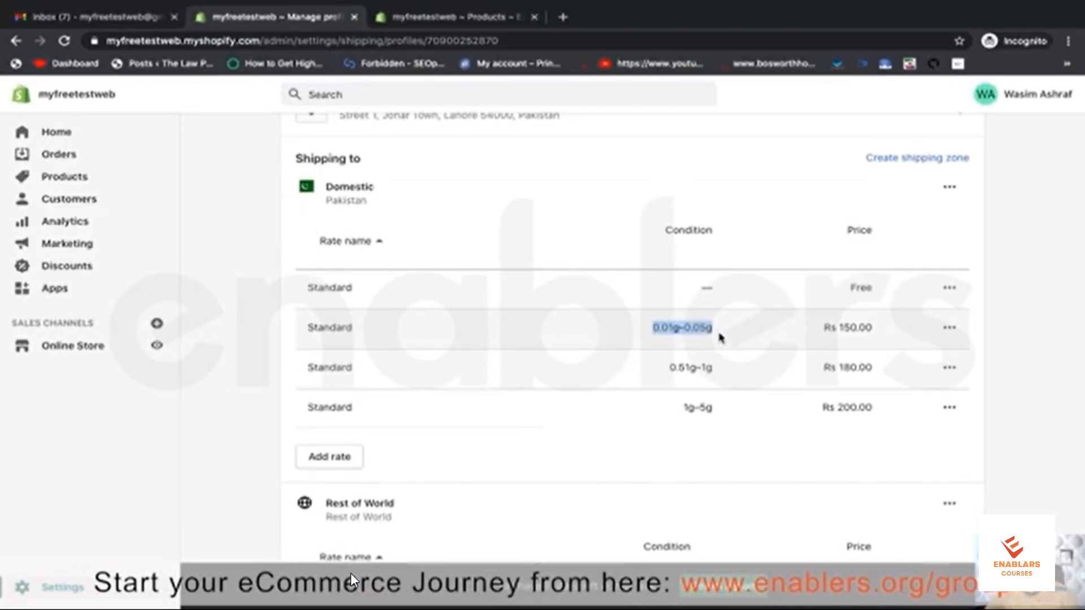
mouse_move(840, 328)
left_mouse_down()
mouse_move(876, 327)
mouse_move(822, 328)
left_mouse_up()
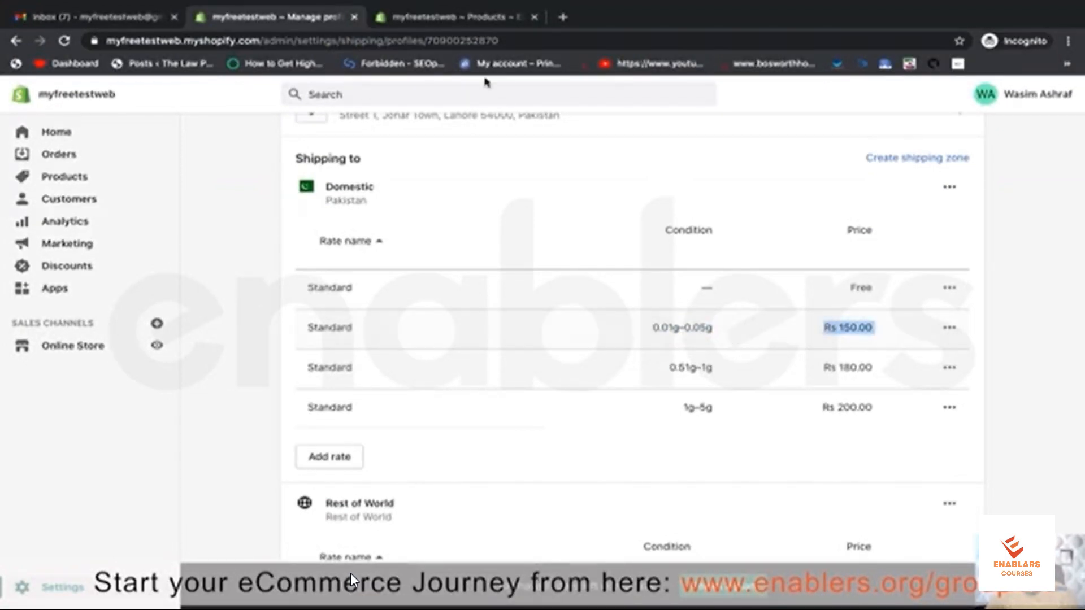
left_click(415, 20)
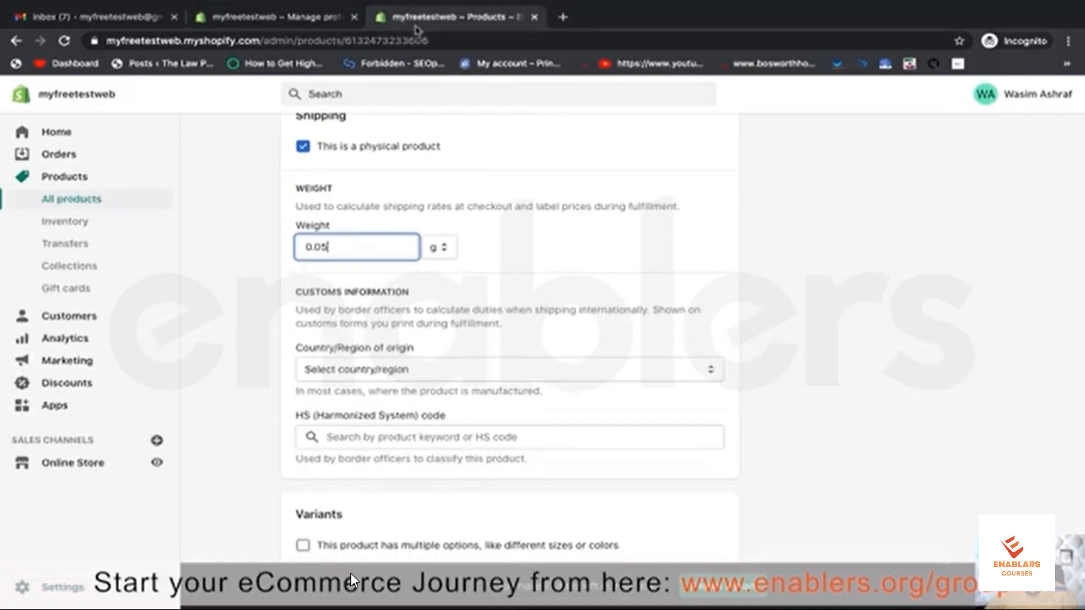
double_click(330, 247)
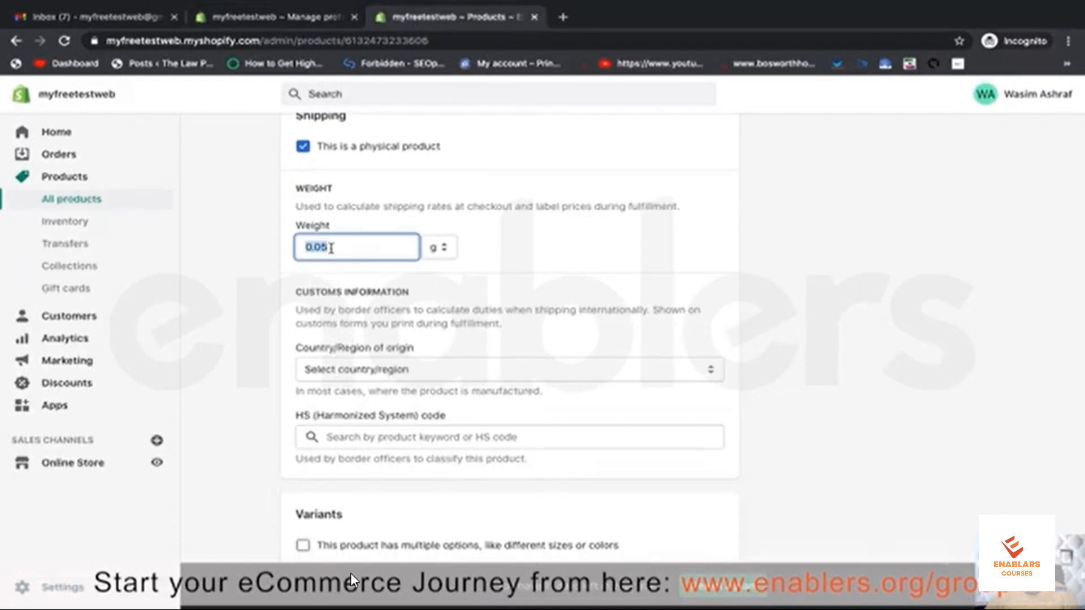
left_click(309, 19)
left_click_drag(648, 326, 715, 330)
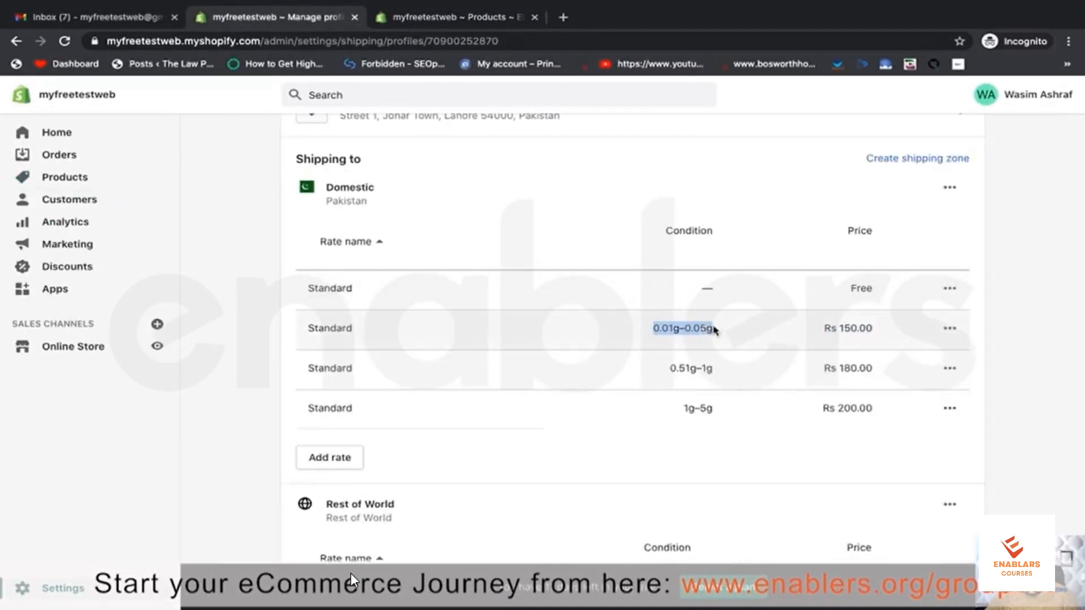
left_click_drag(875, 330, 823, 329)
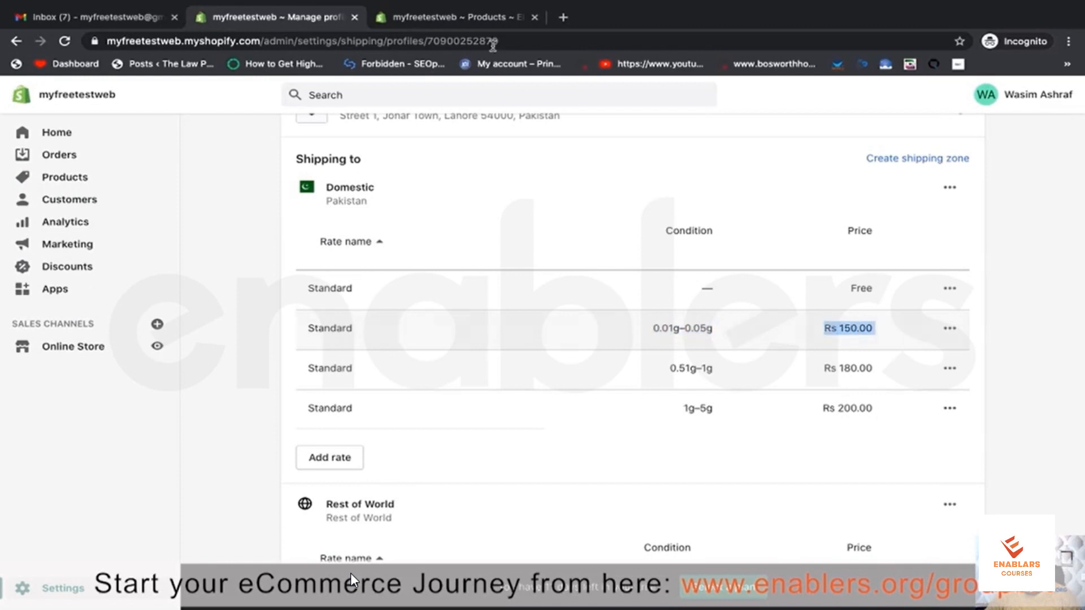
- Set the shipping weight of Elegant Red Stone Ring to 1 g
left_click(452, 19)
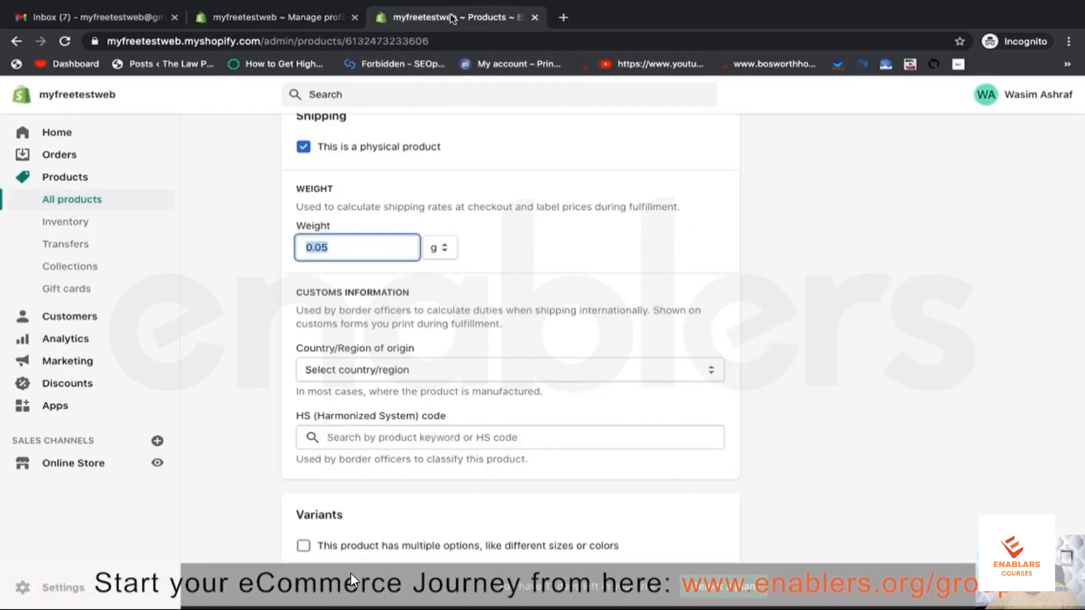
left_click(331, 249)
left_click_drag(330, 249, 315, 249)
type("1")
double_click(322, 248)
type("1")
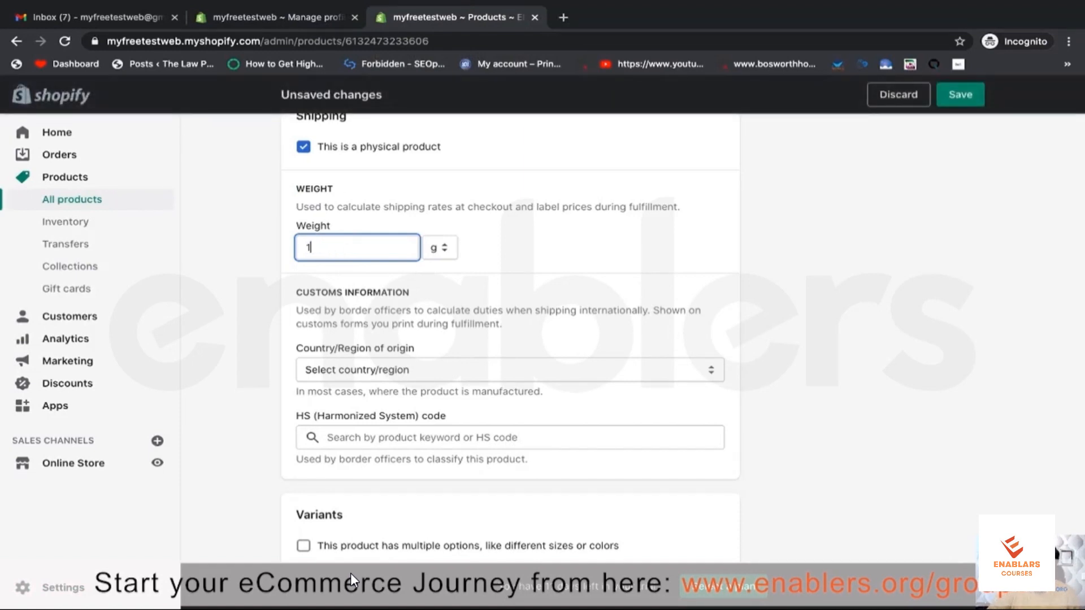
left_click(560, 273)
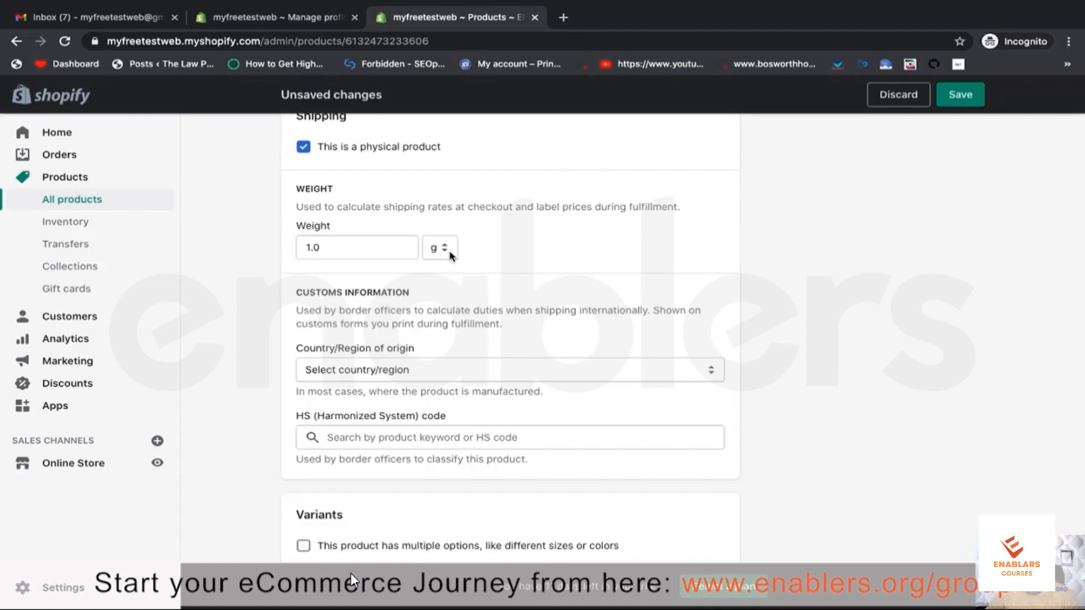
- Try other shipping weights for the ring, starting with 3, and return the weight to 0.05 g
double_click(396, 248)
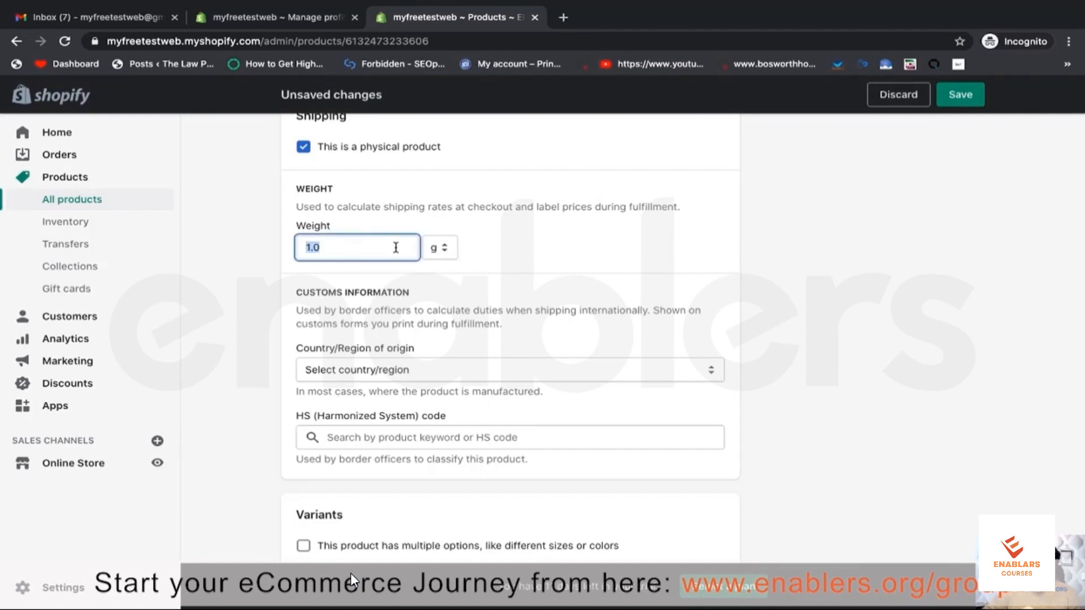
type("3")
left_click(711, 196)
double_click(340, 256)
type("3")
type("1")
type("5")
left_click(542, 295)
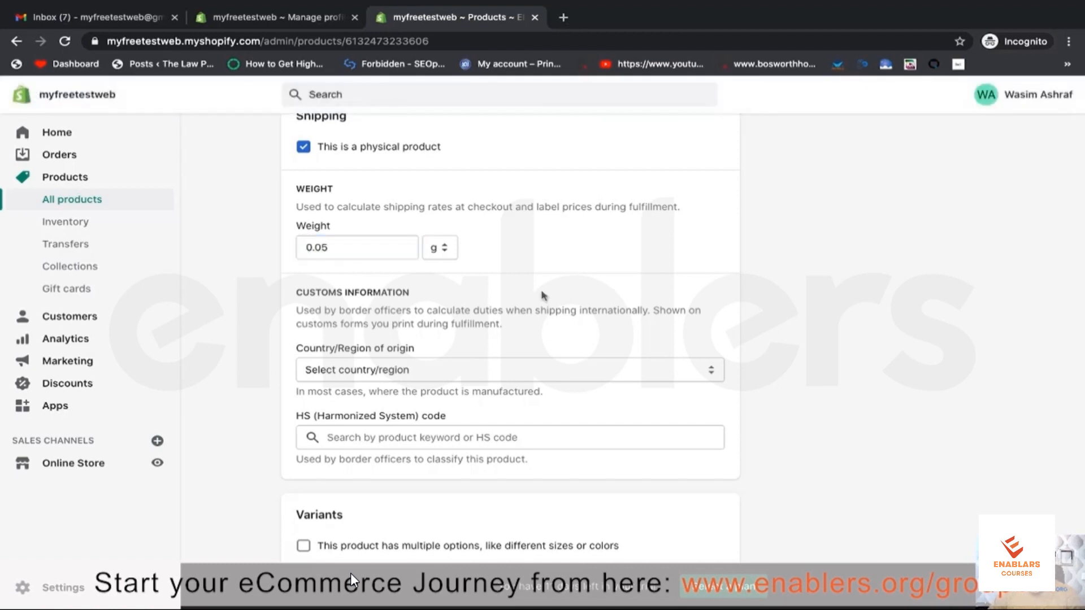
- Set the shipping weight of Elegant Red Stone Ring to 3 g
double_click(352, 256)
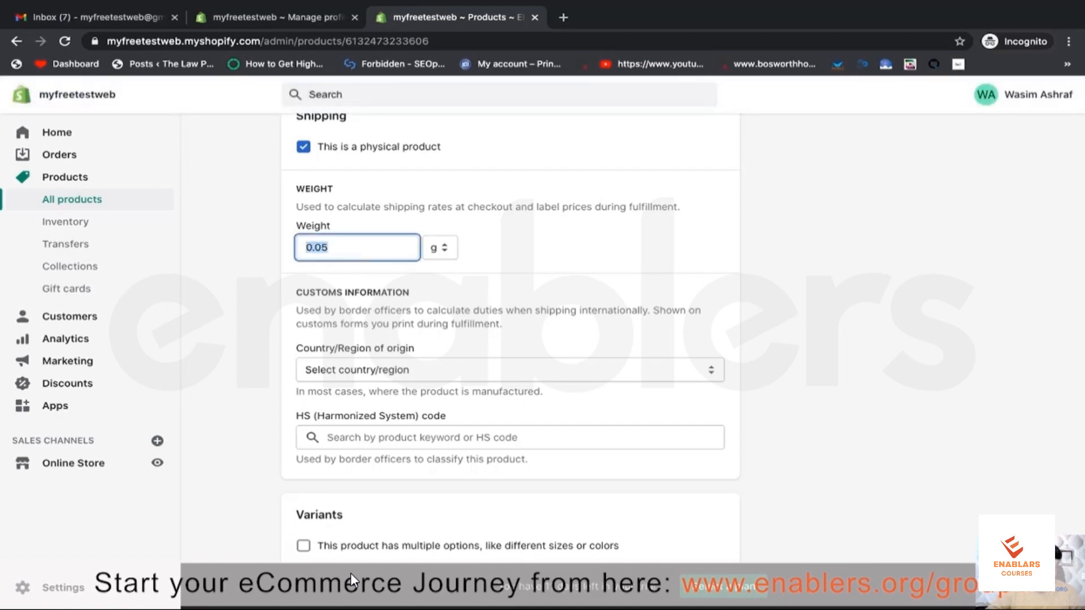
type("3")
left_click(627, 247)
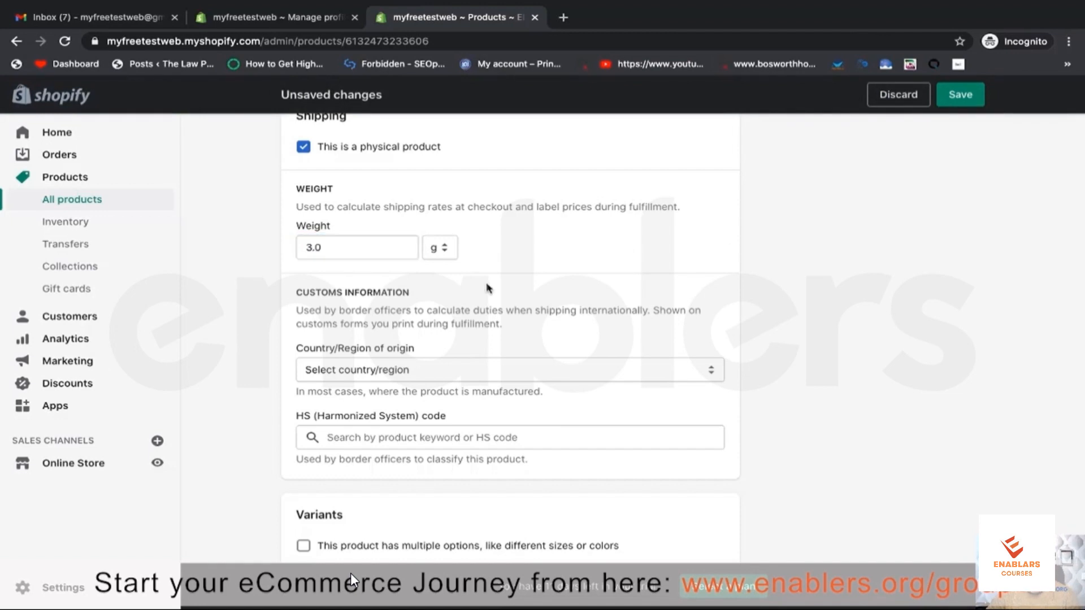
scroll(487, 287, "down", 1)
- Check the Domestic rate for 1g–5g and its price against the ring's weight, and return to the product page
left_click(290, 17)
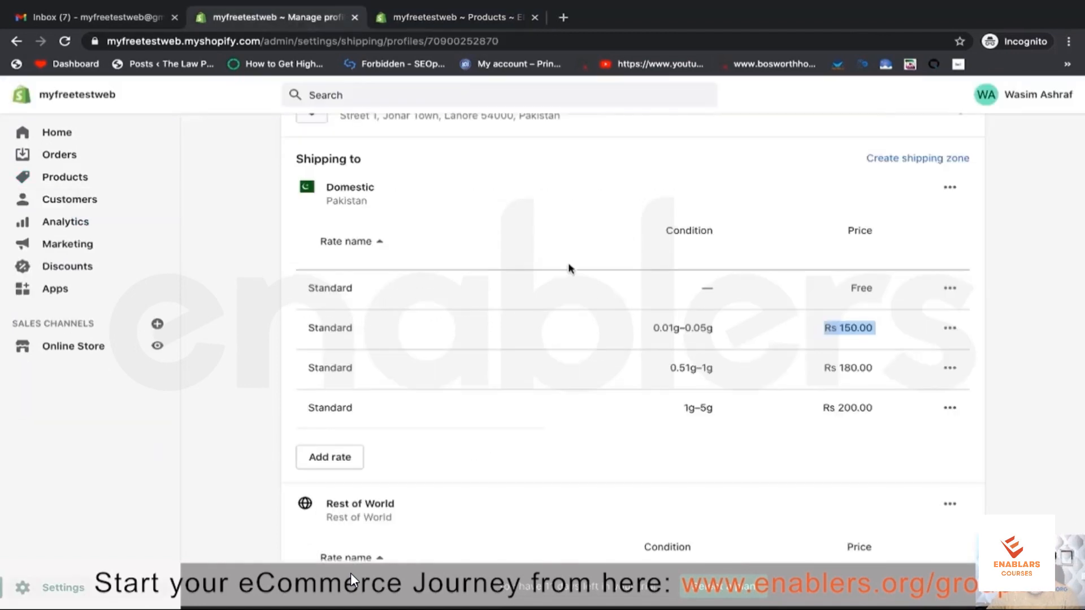
left_click_drag(681, 408, 898, 410)
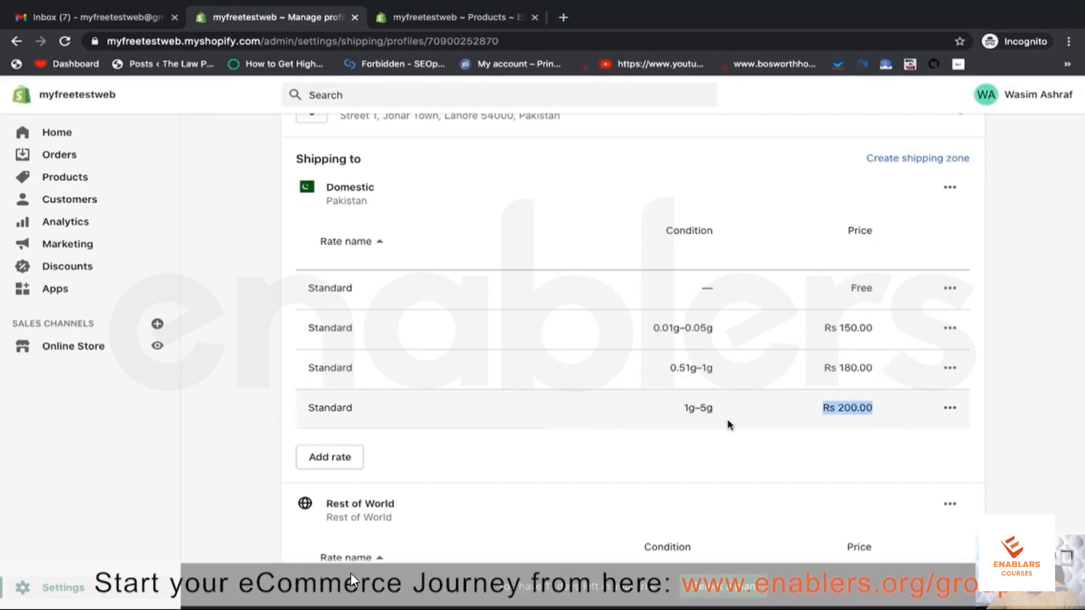
left_click(416, 25)
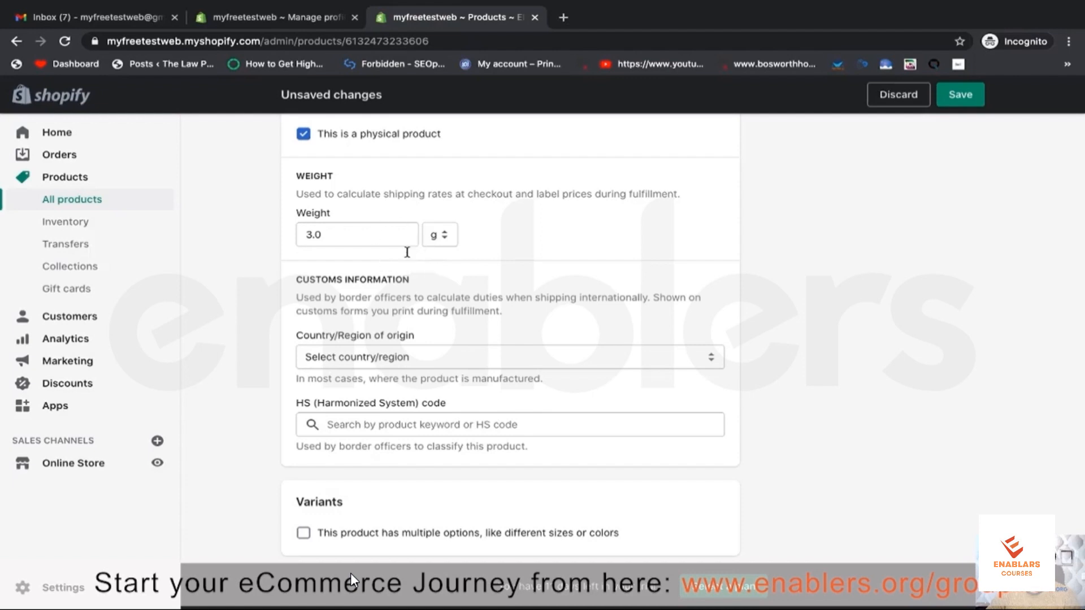
- Look through the countries offered as the ring's country/region of origin in the customs information, without choosing one
left_click(391, 365)
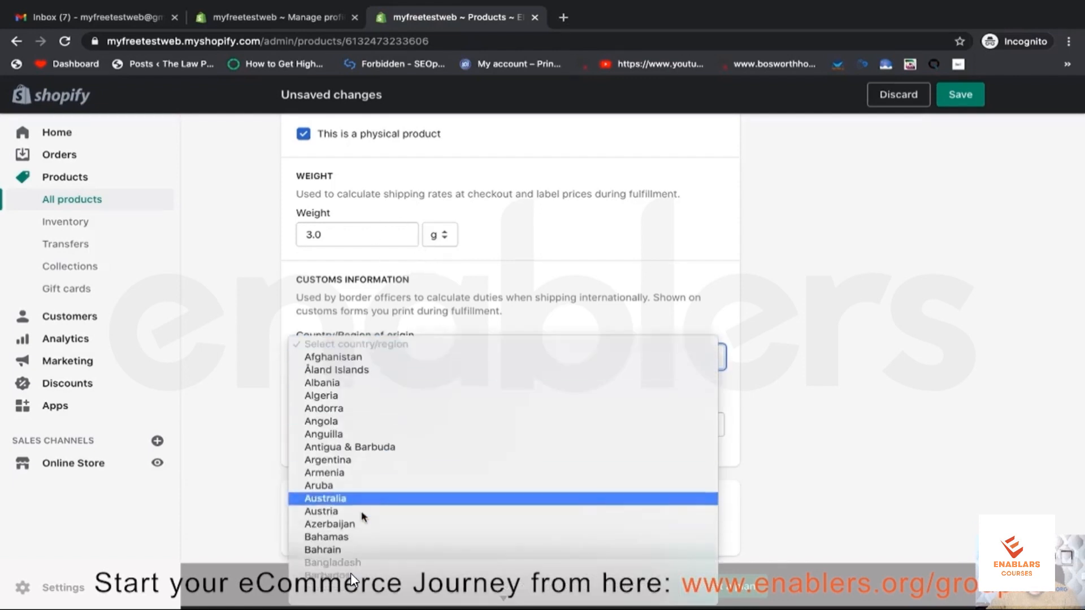
scroll(418, 489, "down", 10)
left_click(836, 393)
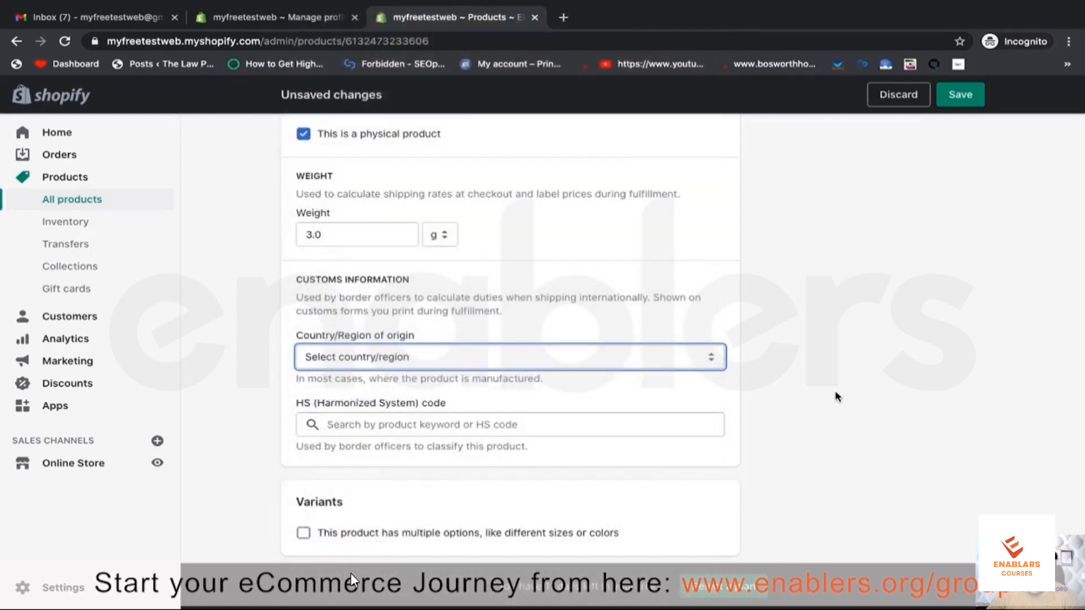
left_click(426, 364)
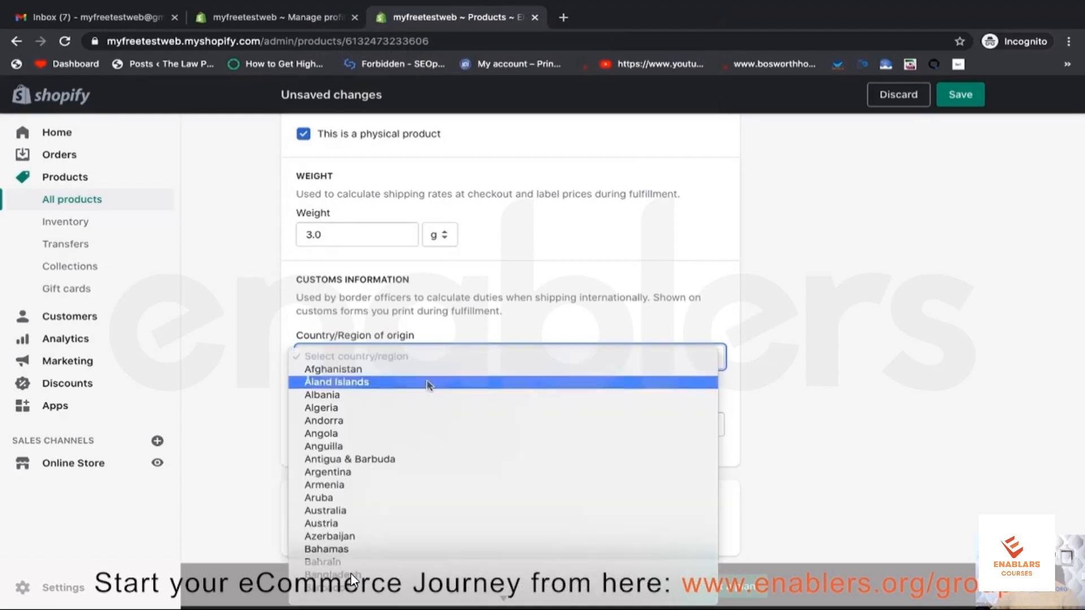
scroll(428, 453, "down", 3)
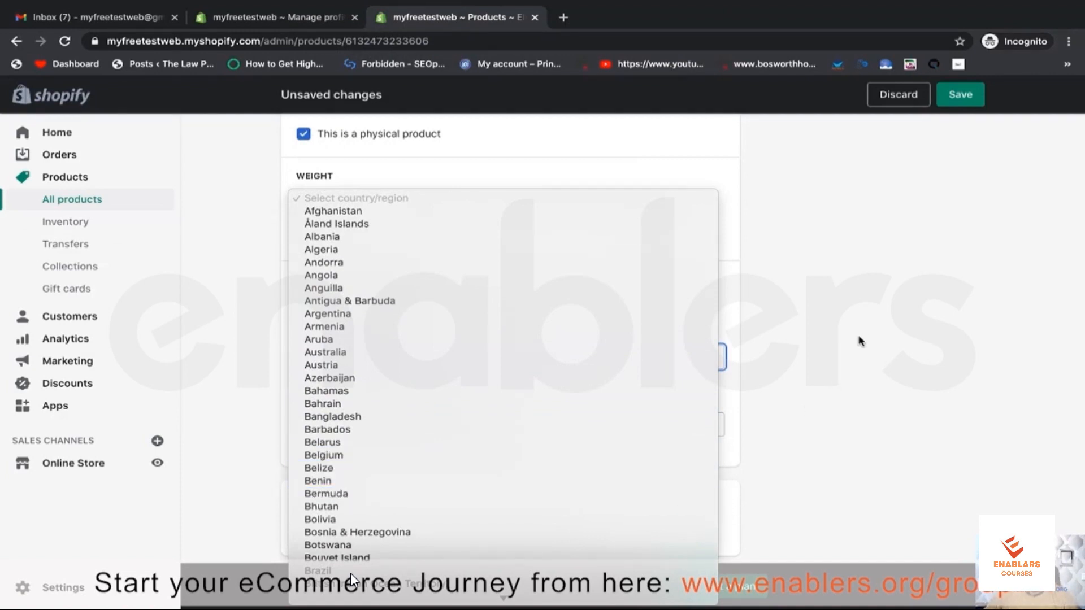
left_click(295, 15)
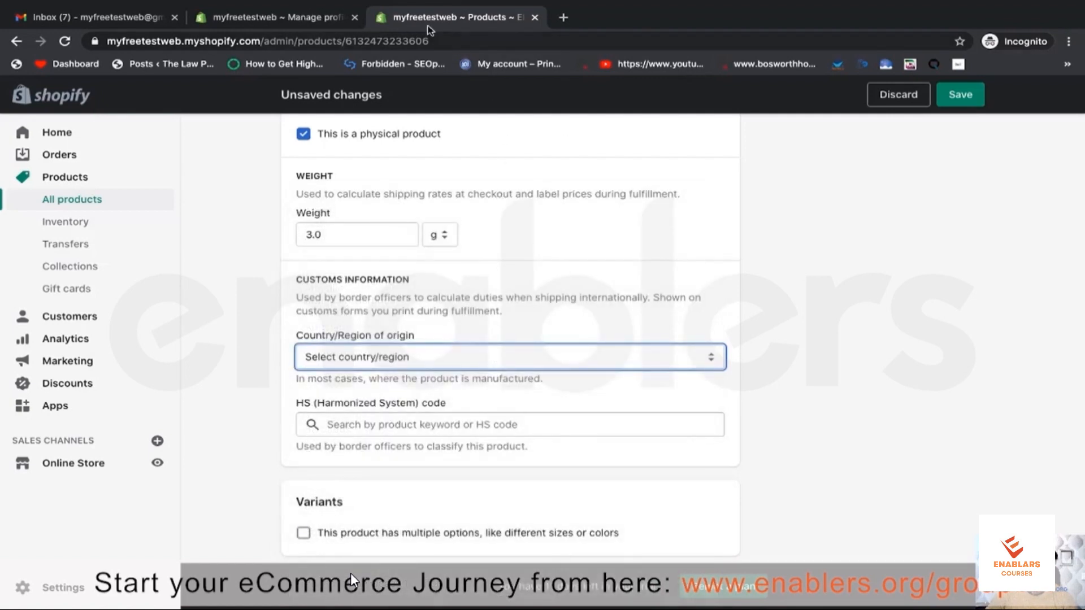
- Return to the shipping profile and delete the Standard rate from the Rest of World zone
left_click(303, 26)
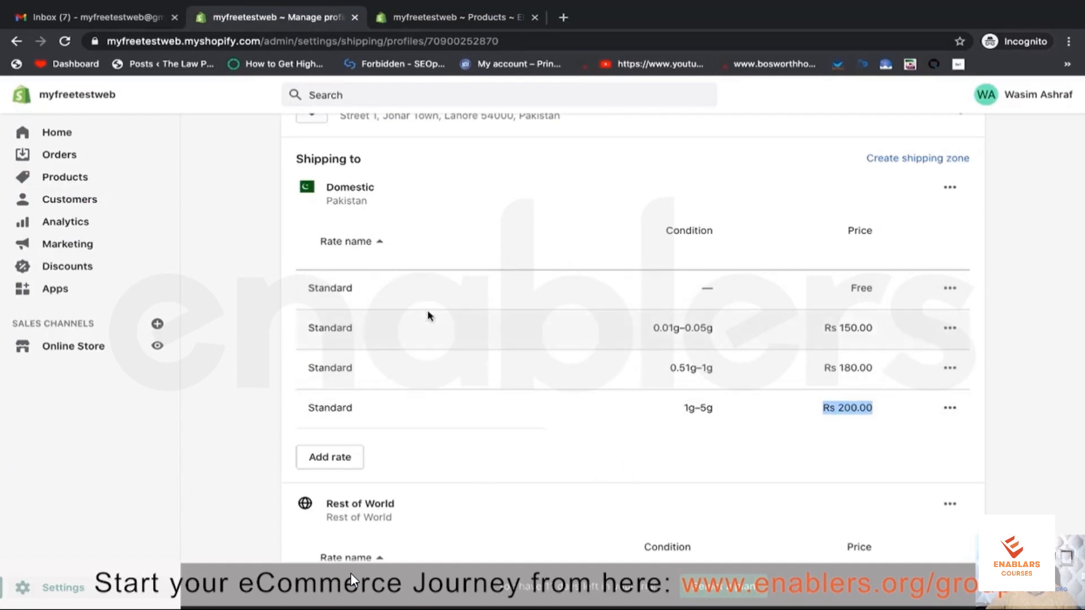
scroll(428, 312, "down", 3)
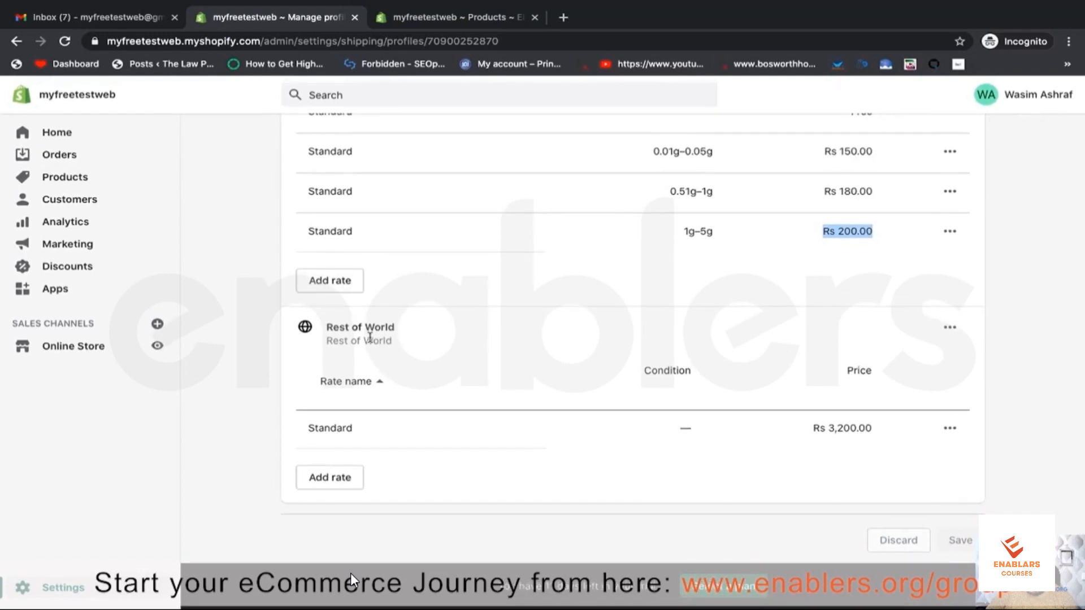
left_click(950, 327)
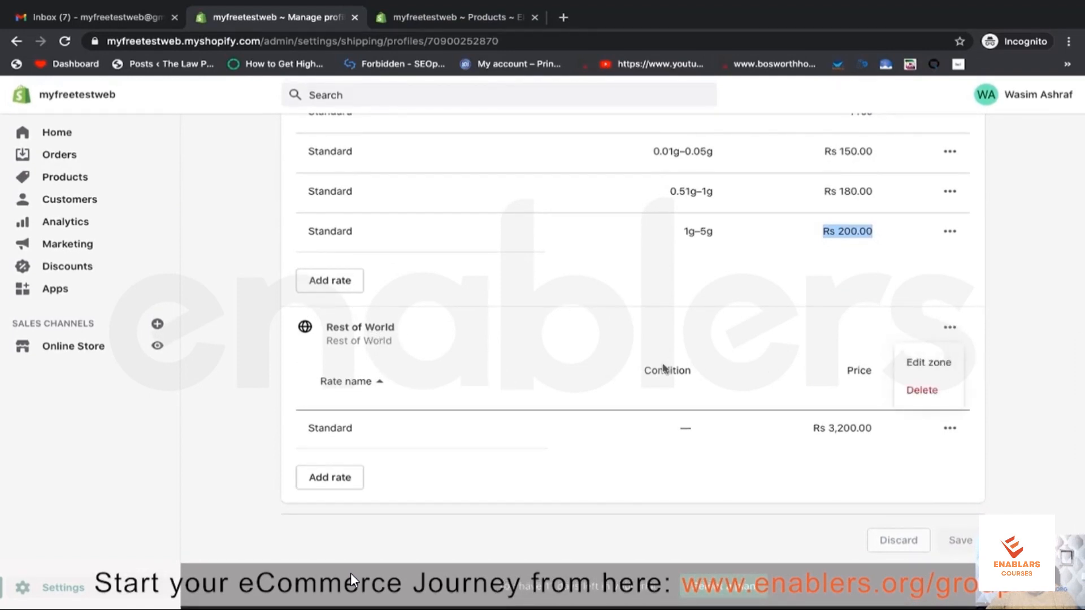
left_click(380, 336)
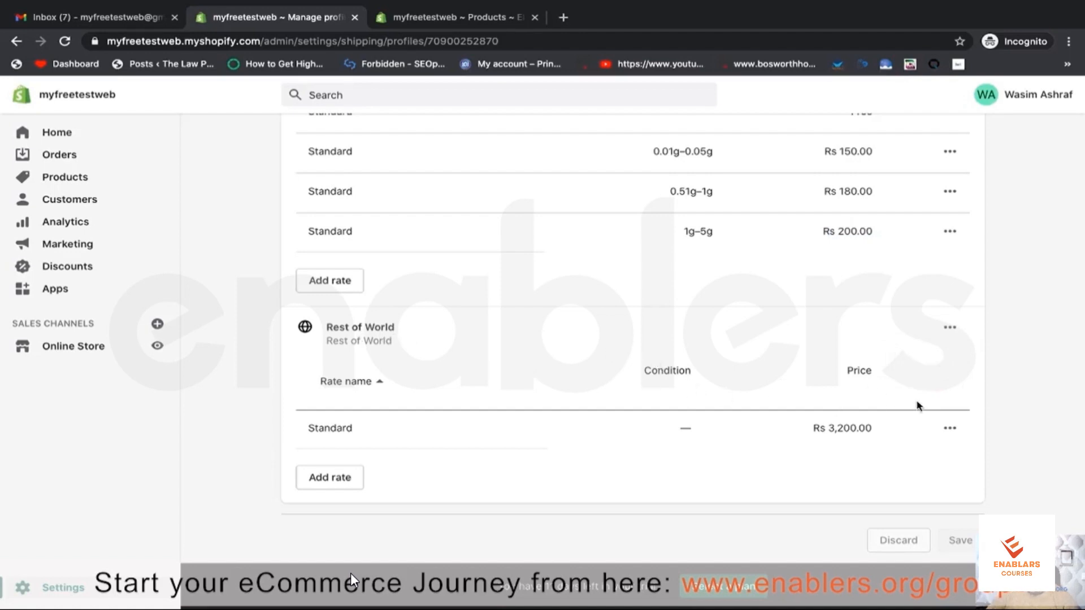
left_click(950, 428)
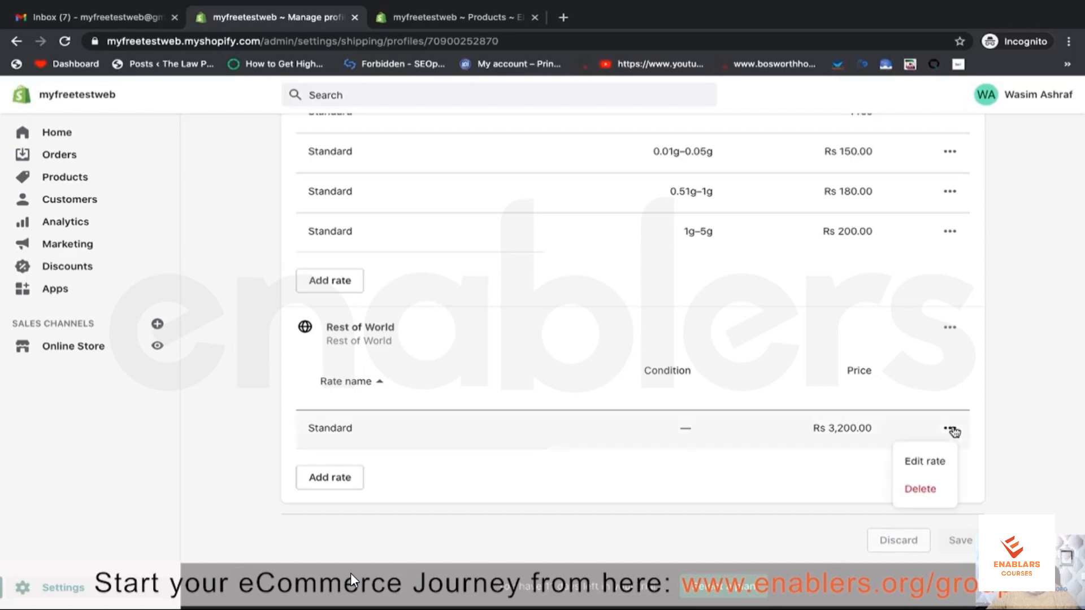
left_click(921, 491)
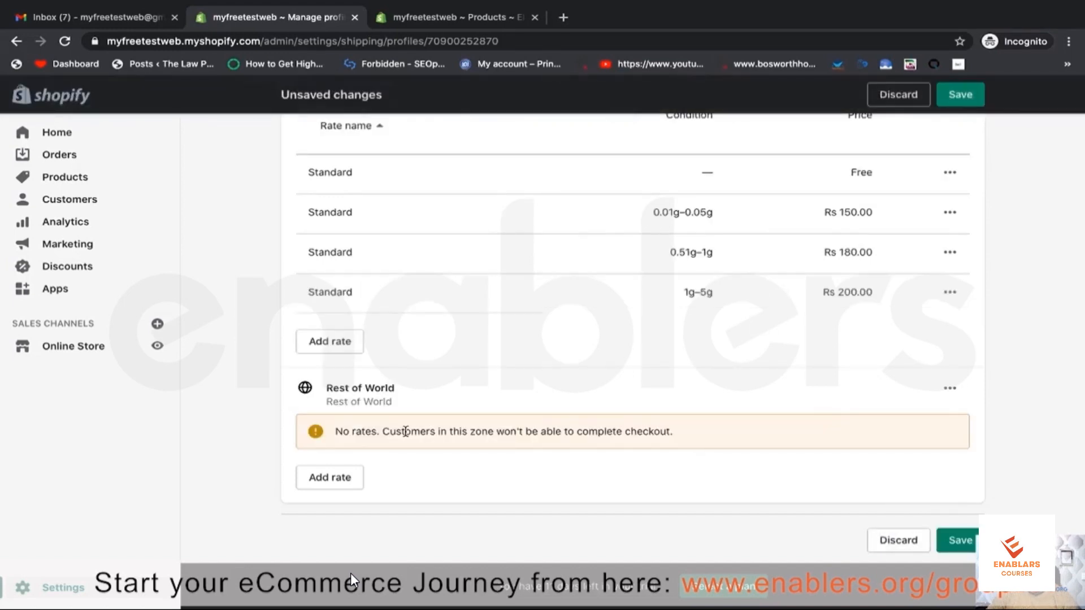
left_click(319, 480)
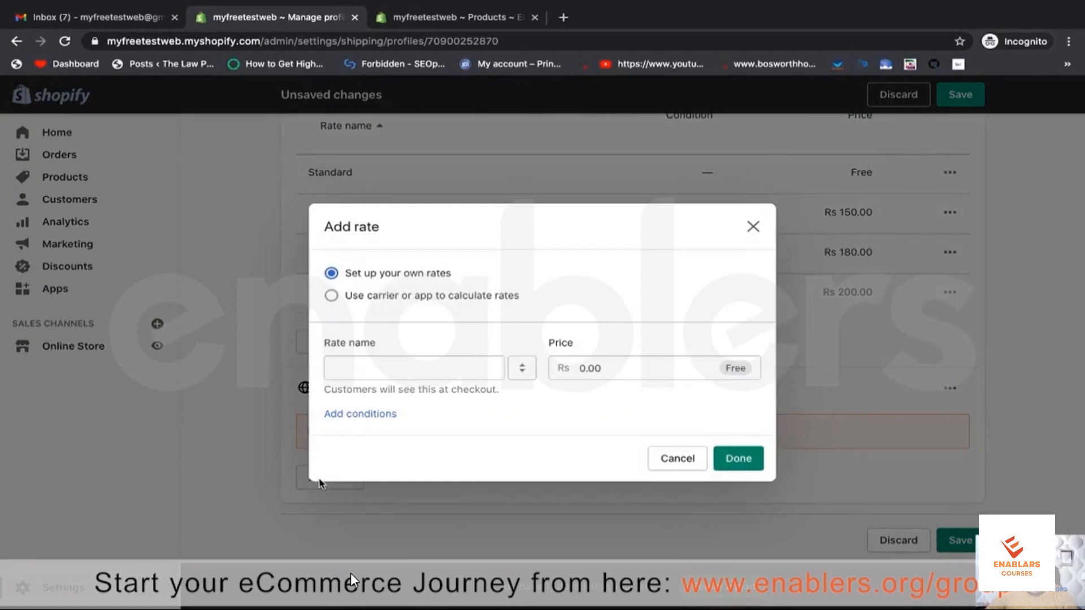
left_click(385, 364)
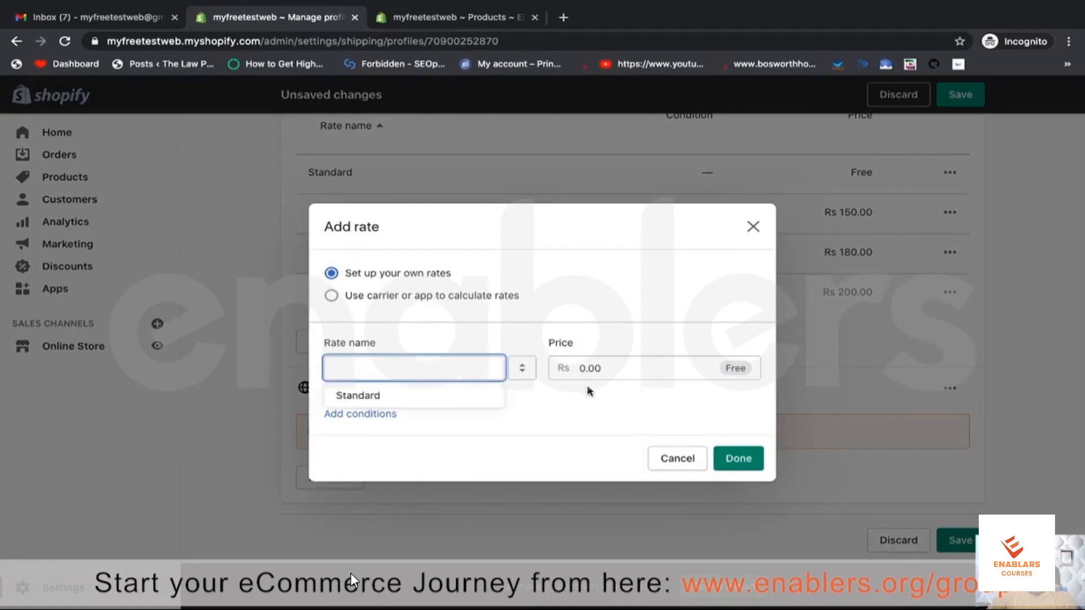
left_click(670, 285)
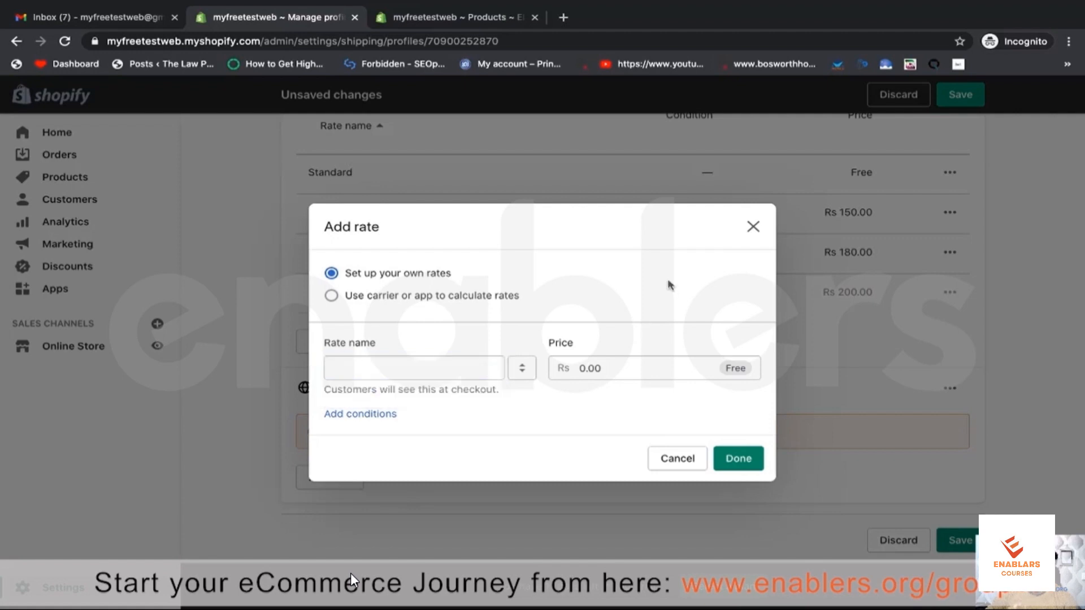
left_click(753, 229)
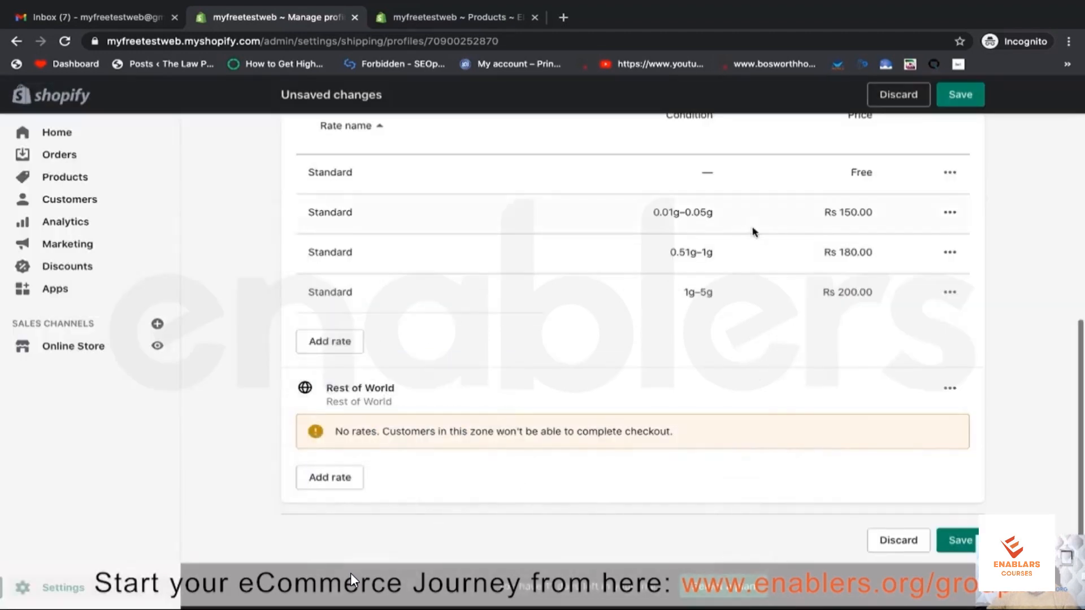
- Create a shipping zone for Italy with all its provinces, leaving the zone name blank, and stay on the shipping profile
scroll(408, 421, "up", 5)
scroll(409, 421, "up", 2)
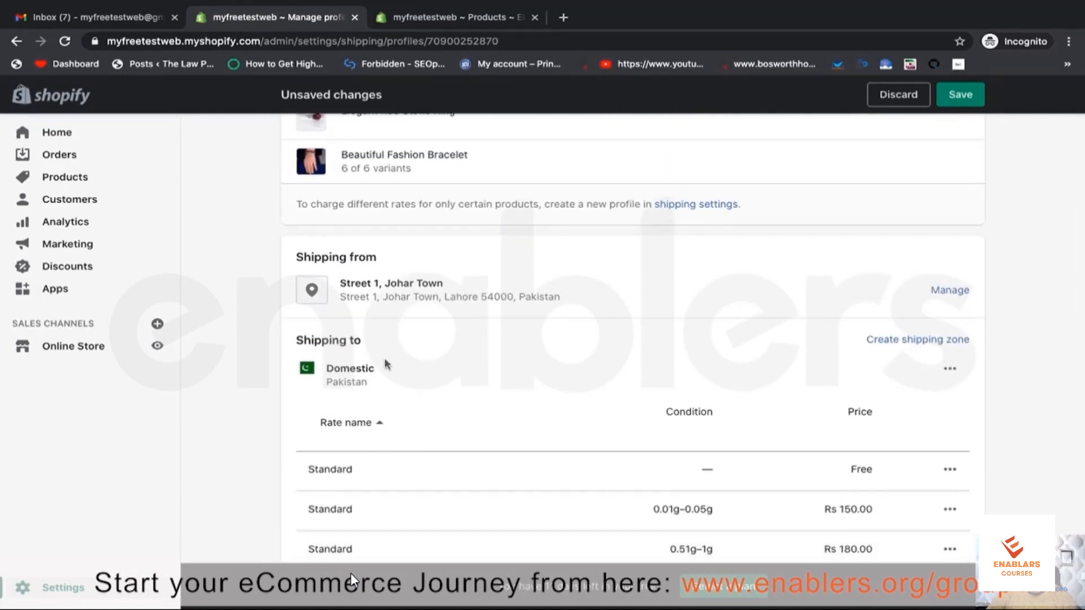
left_click(911, 341)
scroll(424, 407, "down", 10)
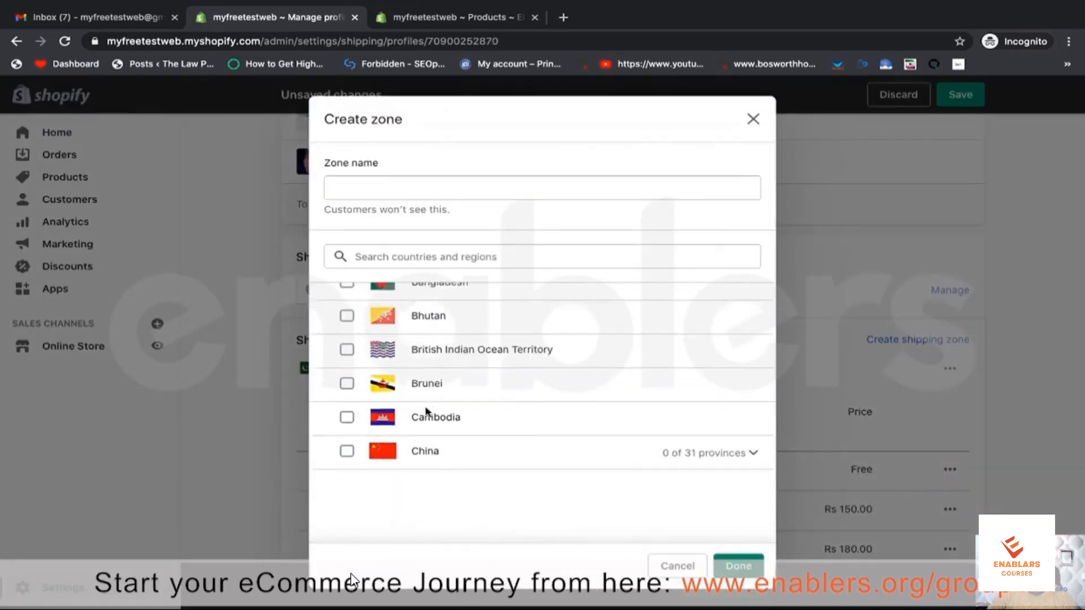
scroll(425, 406, "down", 12)
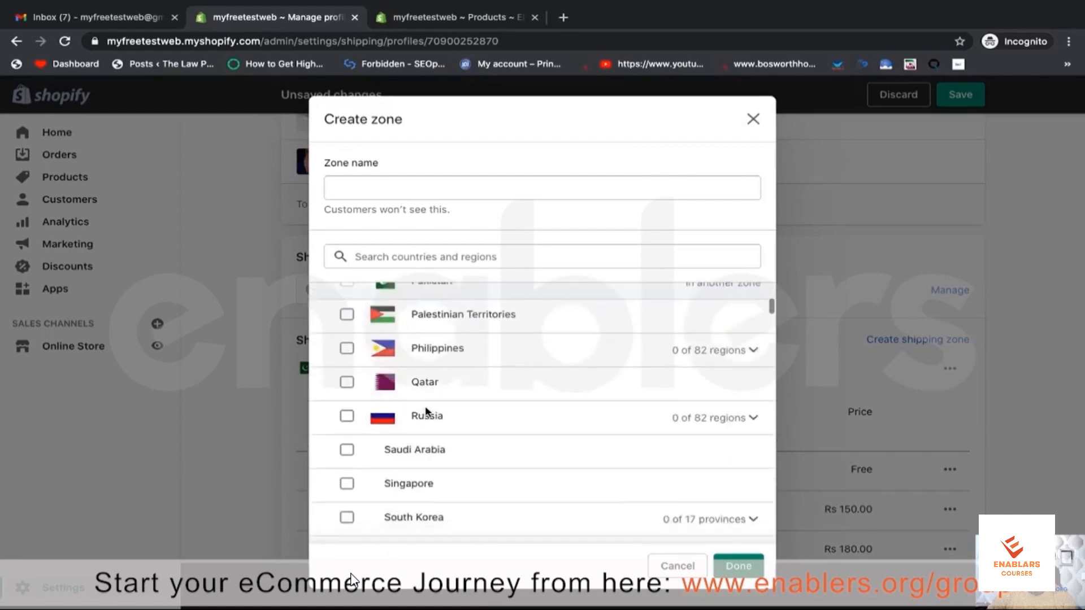
scroll(441, 378, "down", 5)
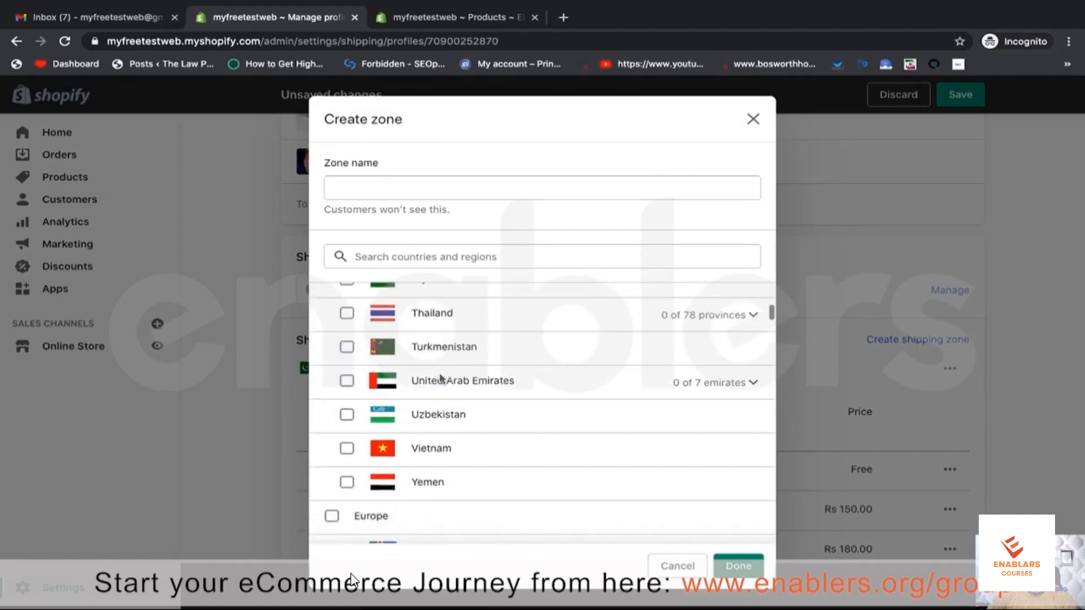
scroll(442, 396, "down", 8)
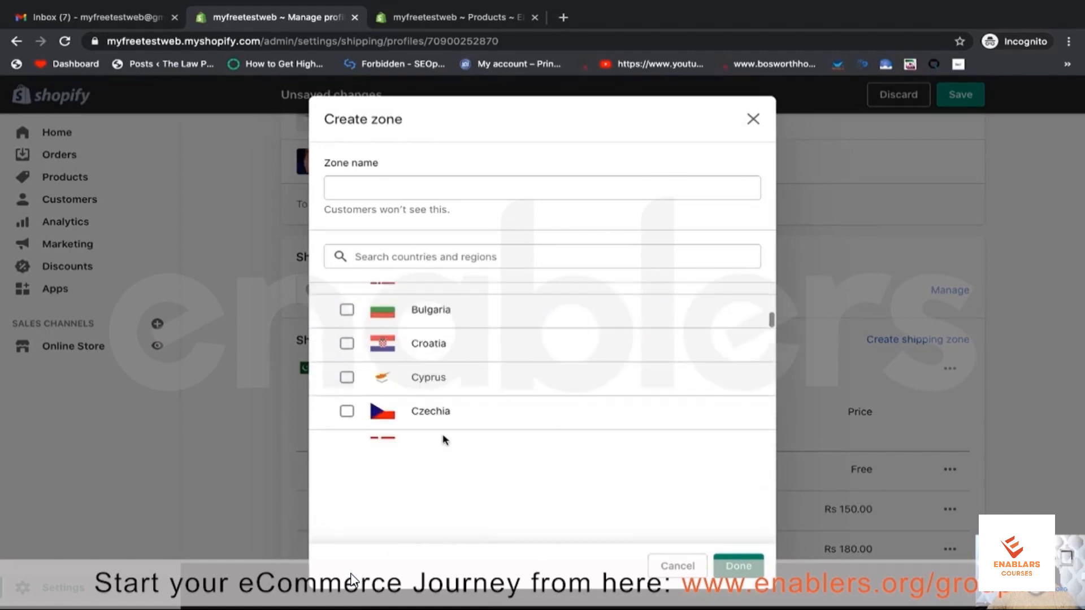
scroll(444, 439, "down", 10)
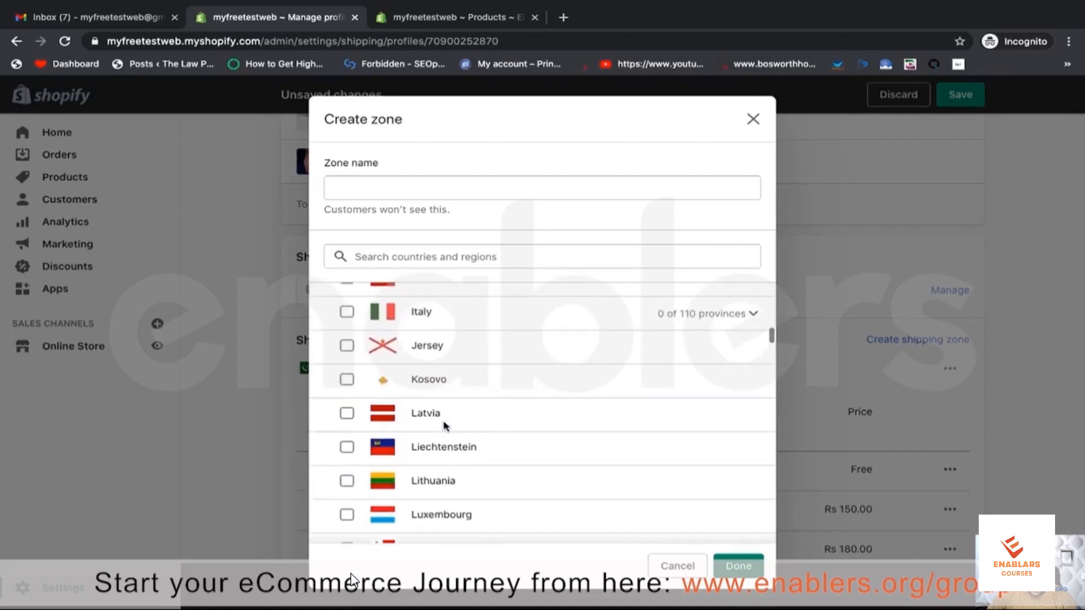
left_click(424, 317)
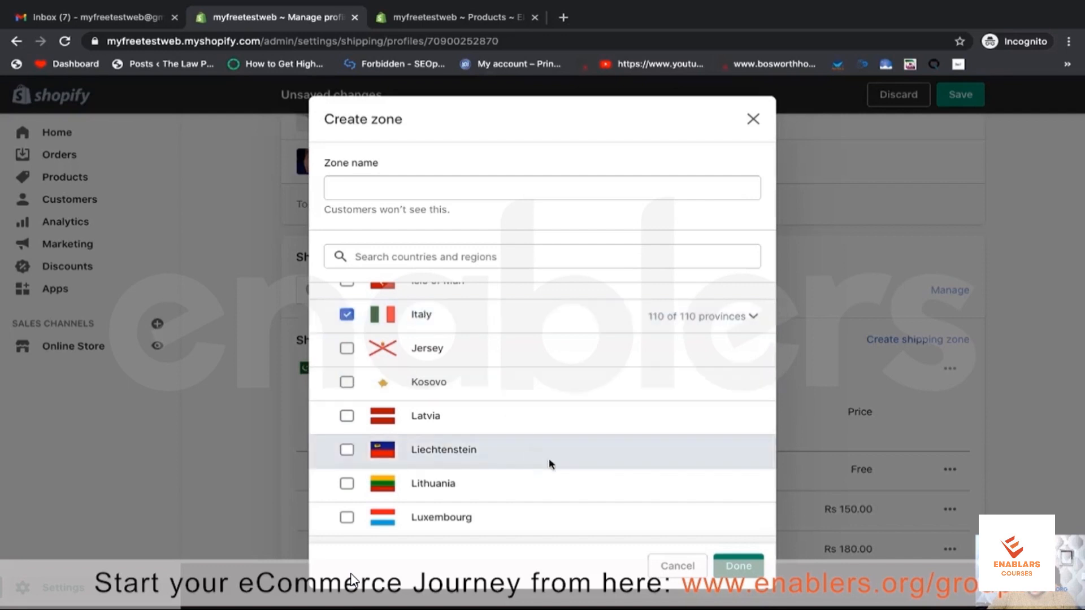
left_click(743, 570)
left_click(350, 580)
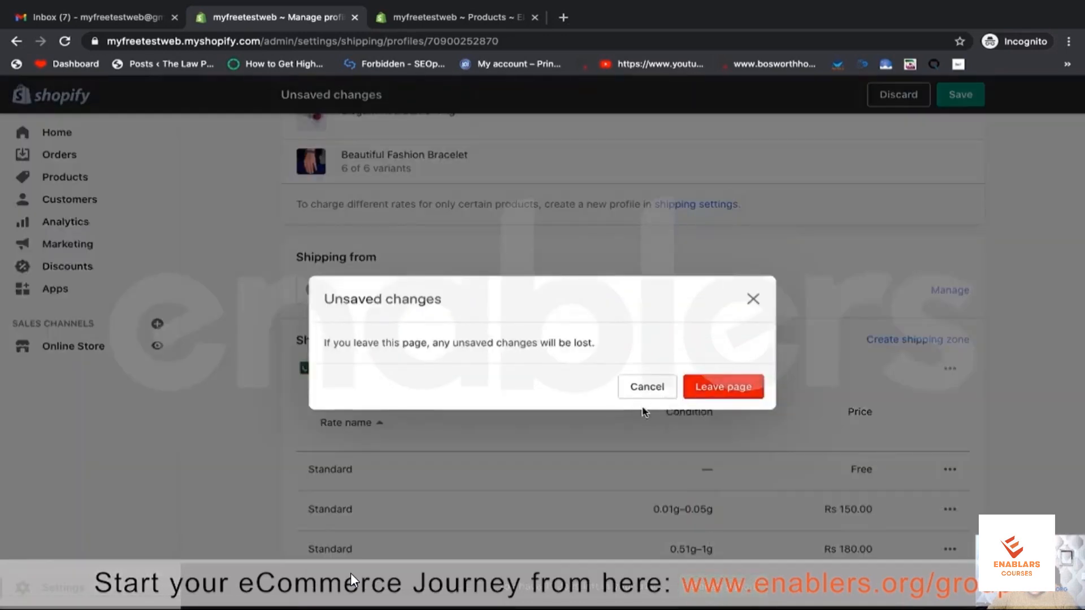
left_click(656, 390)
scroll(652, 461, "down", 3)
scroll(653, 460, "up", 5)
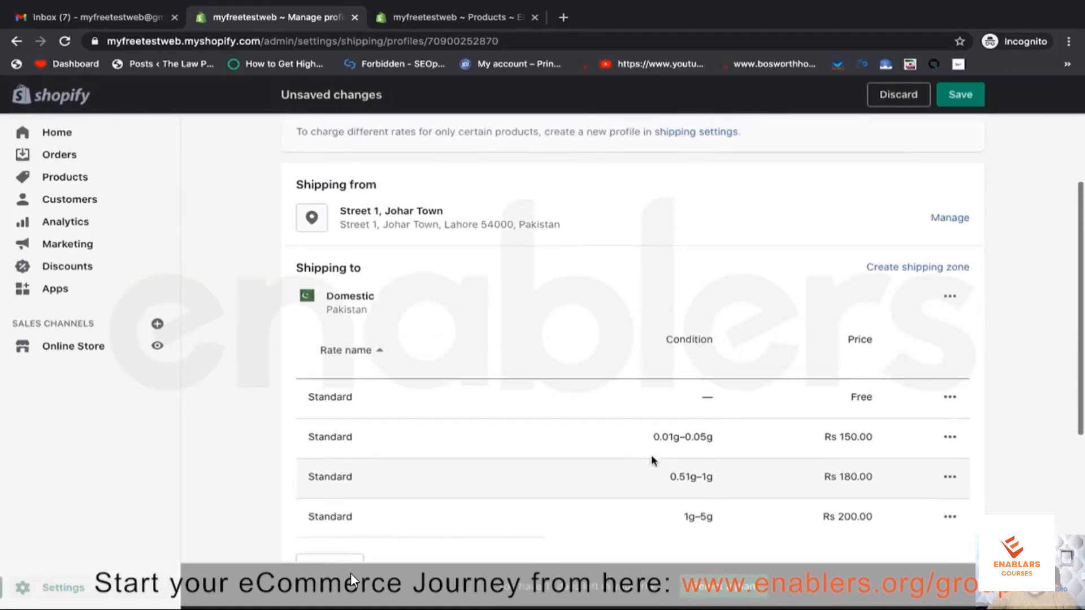
scroll(651, 458, "down", 8)
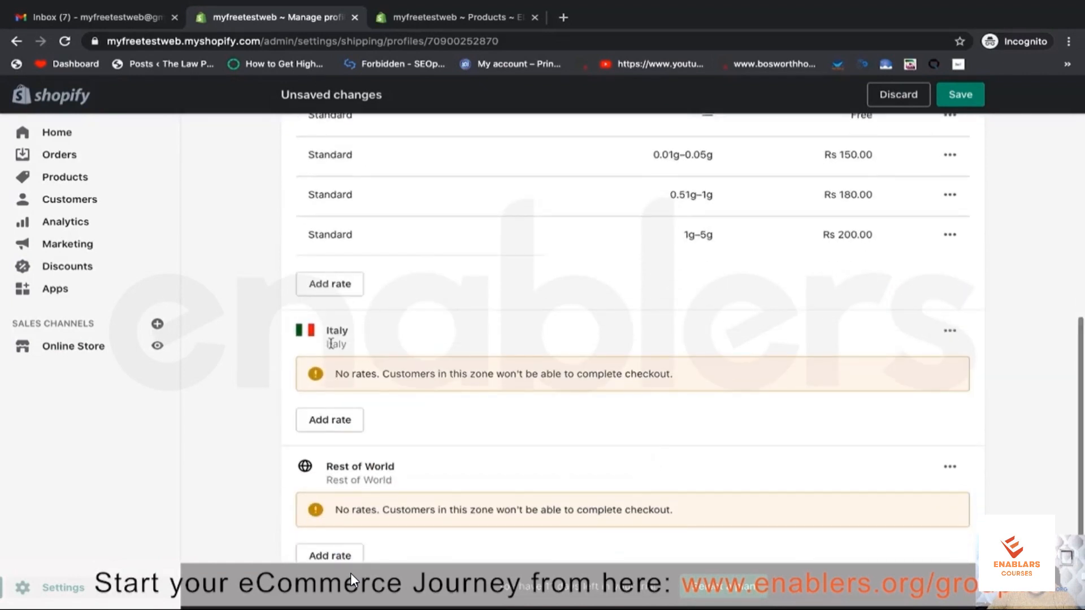
scroll(332, 344, "down", 3)
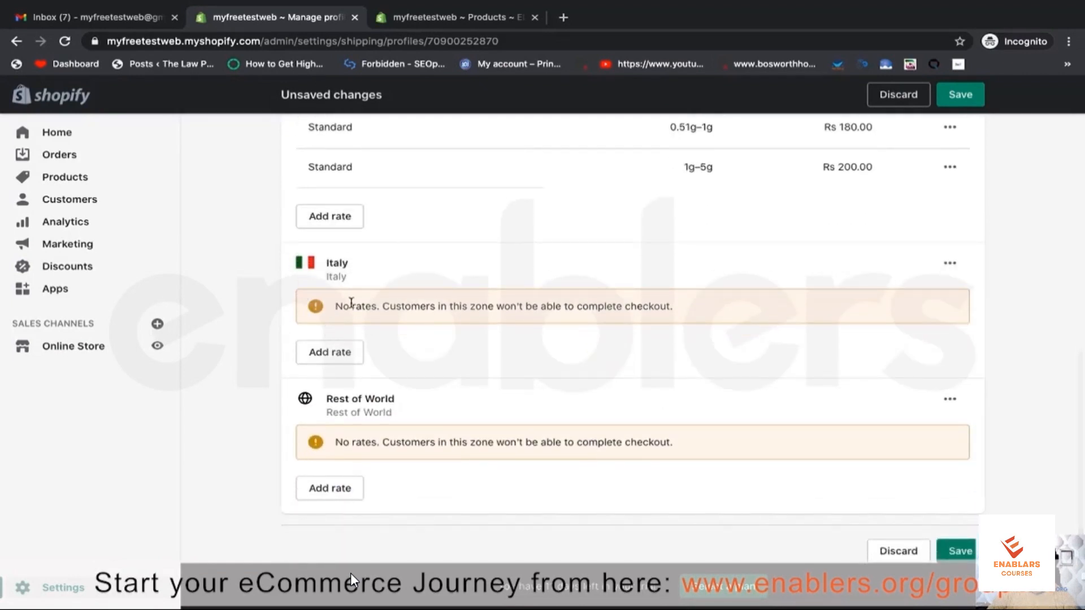
left_click(339, 352)
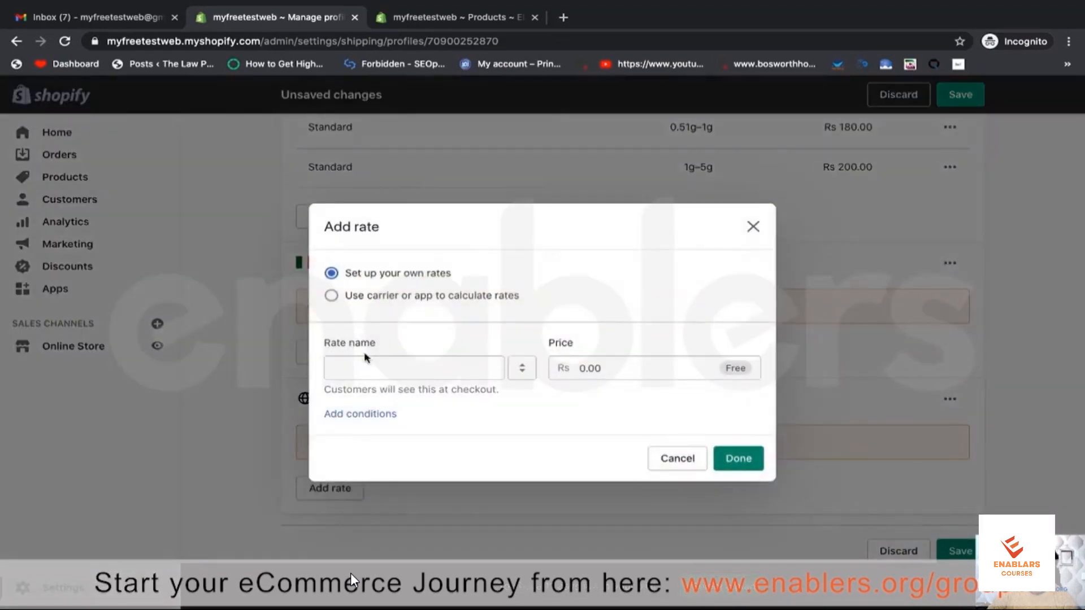
left_click(403, 364)
left_click(364, 414)
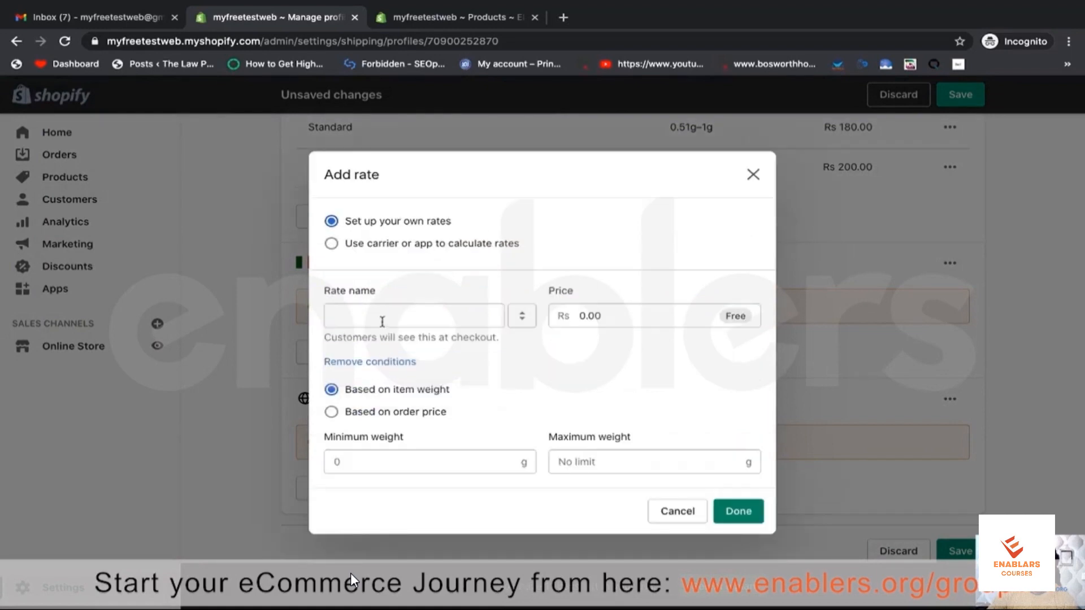
left_click(409, 320)
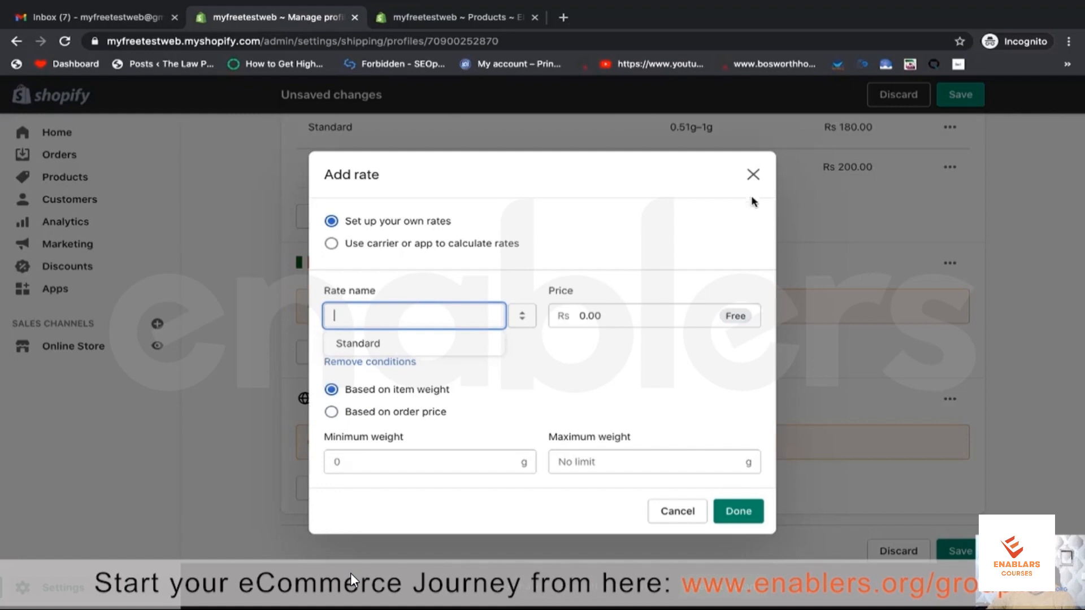
left_click(753, 174)
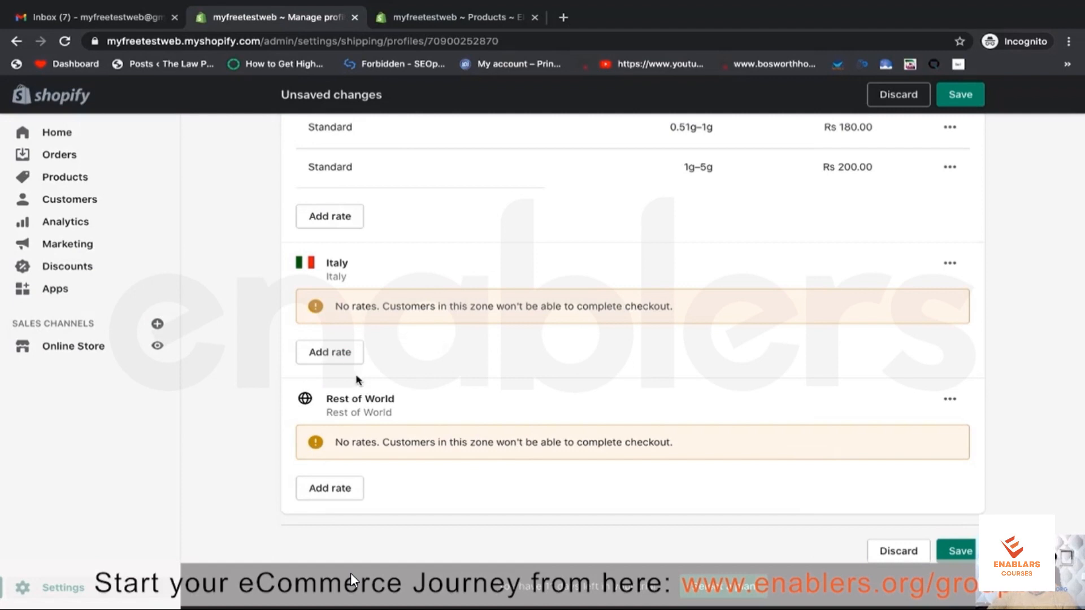
- Review the Domestic, Italy and Rest of World shipping zones and the rates listed under each
scroll(354, 380, "up", 5)
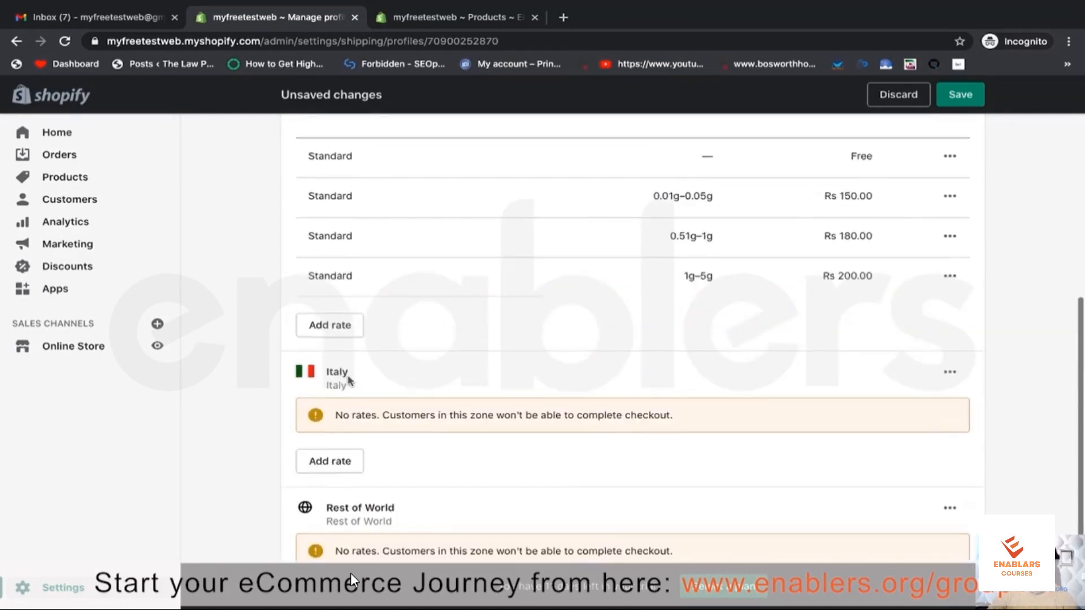
scroll(363, 235, "down", 5)
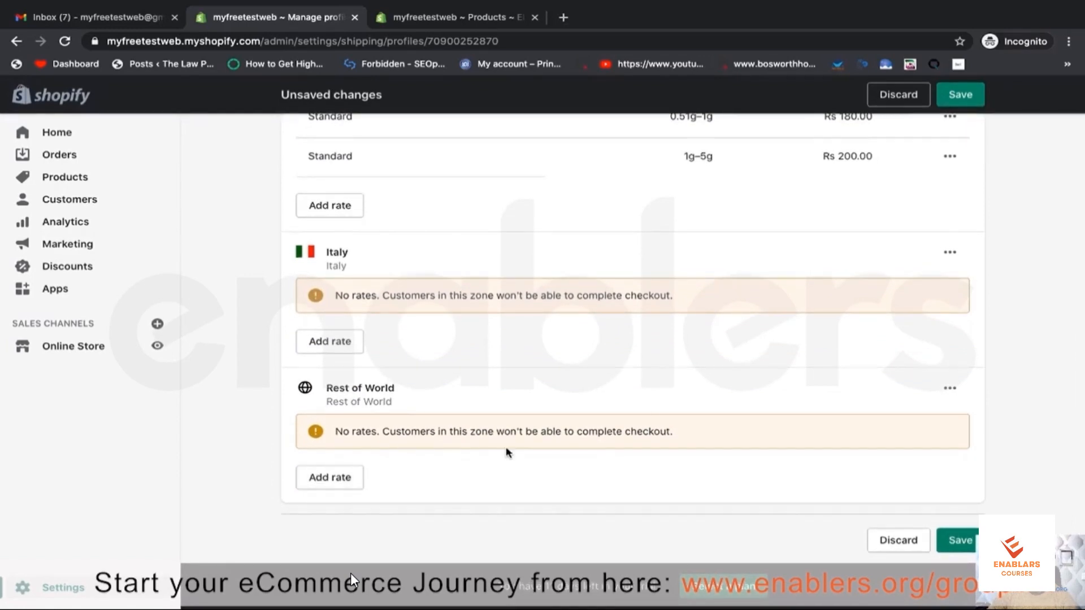
scroll(654, 413, "up", 5)
scroll(654, 413, "down", 5)
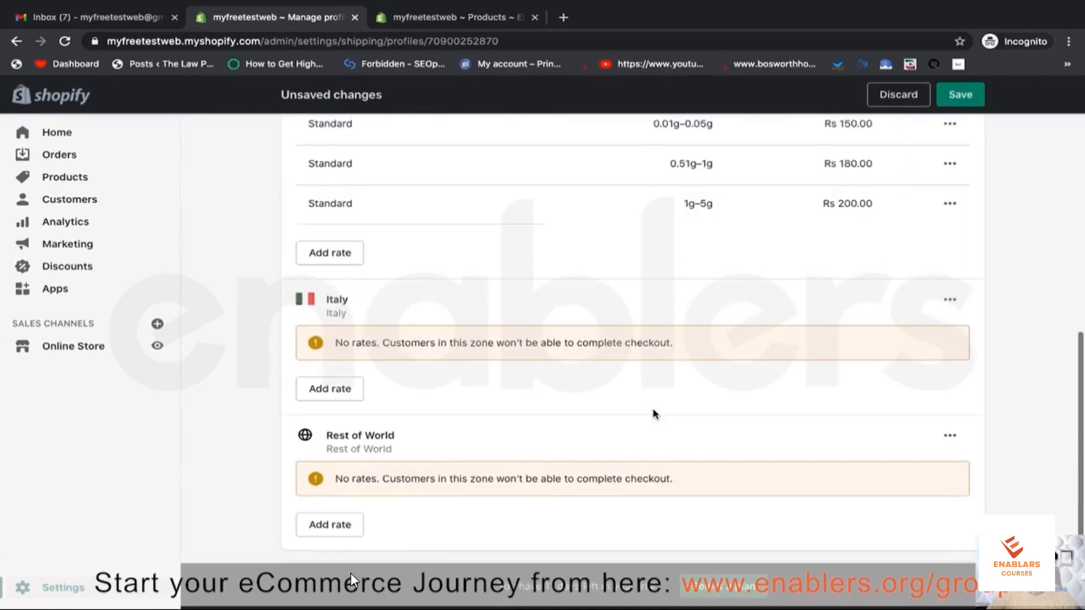
scroll(654, 413, "up", 4)
scroll(654, 413, "up", 1)
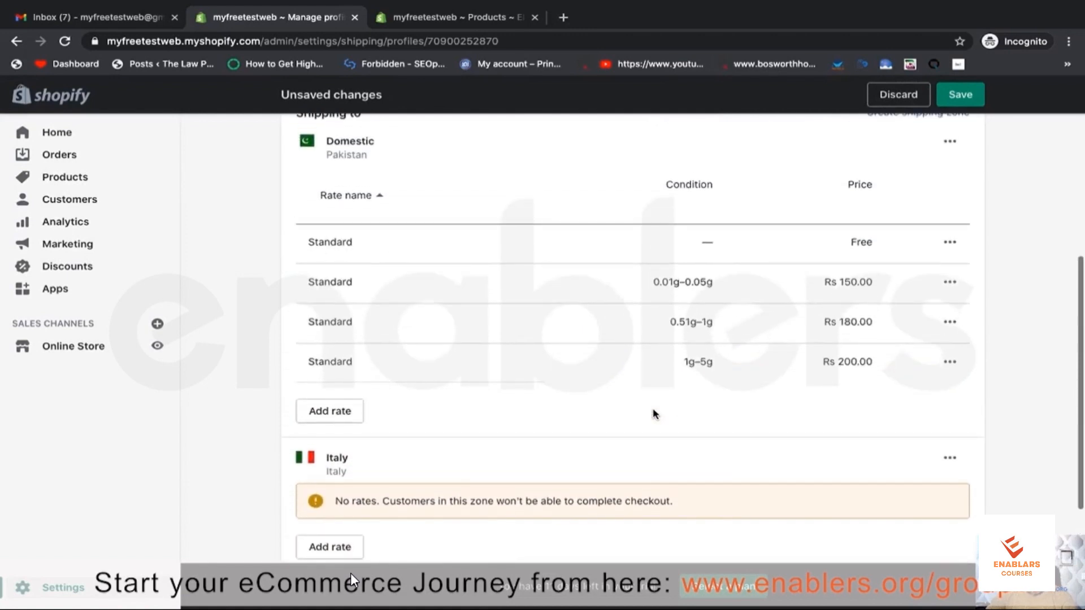
scroll(884, 454, "down", 1)
scroll(884, 455, "down", 4)
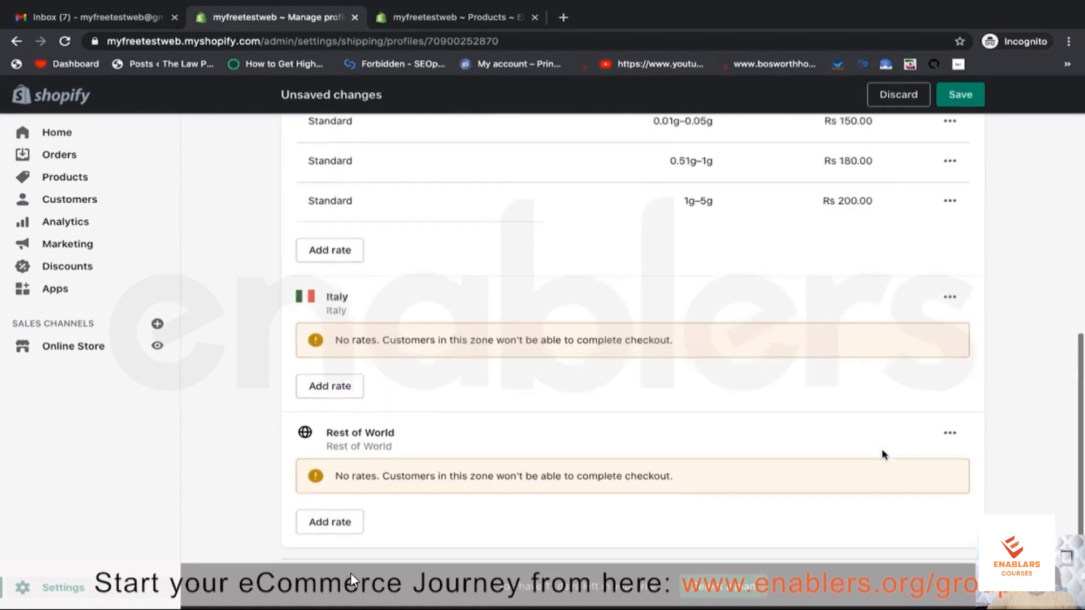
- Delete the Italy and Rest of World shipping zones from the shipping profile, leaving only the Domestic zone
left_click(951, 273)
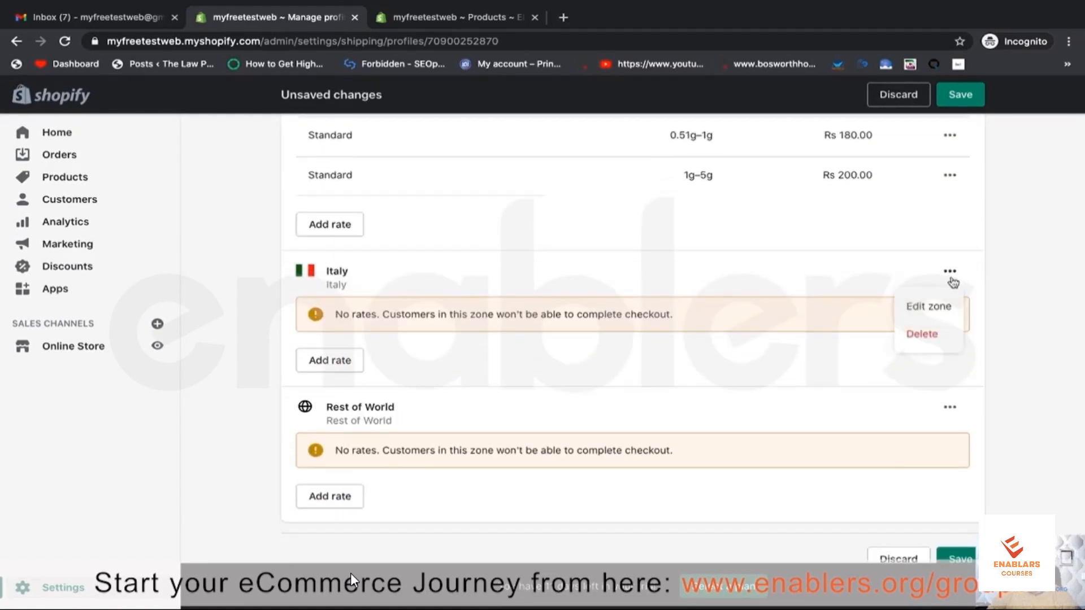
left_click(921, 336)
left_click(951, 390)
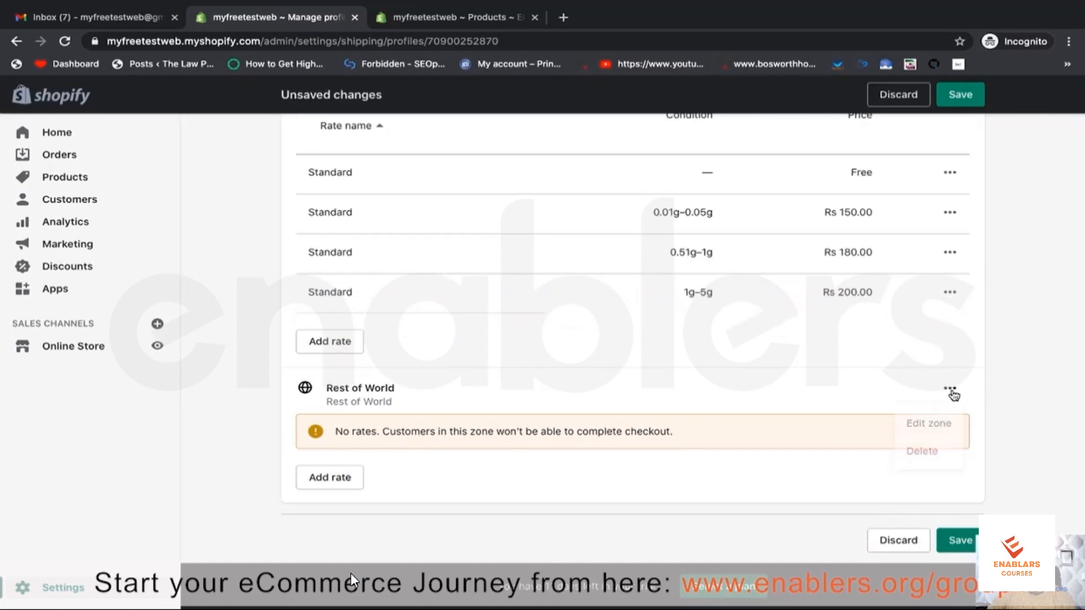
left_click(925, 451)
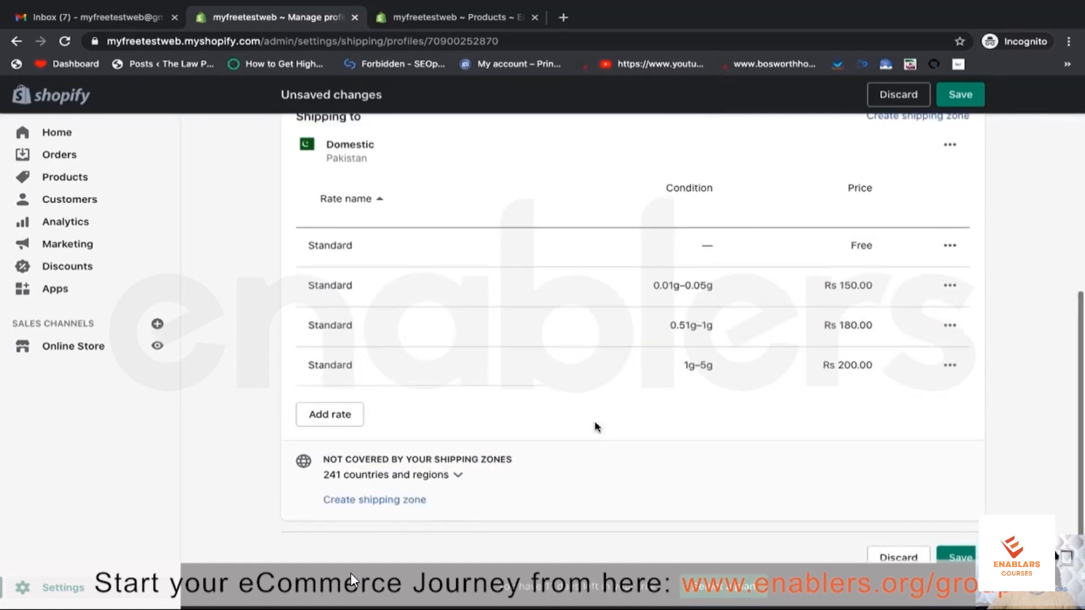
scroll(597, 427, "up", 3)
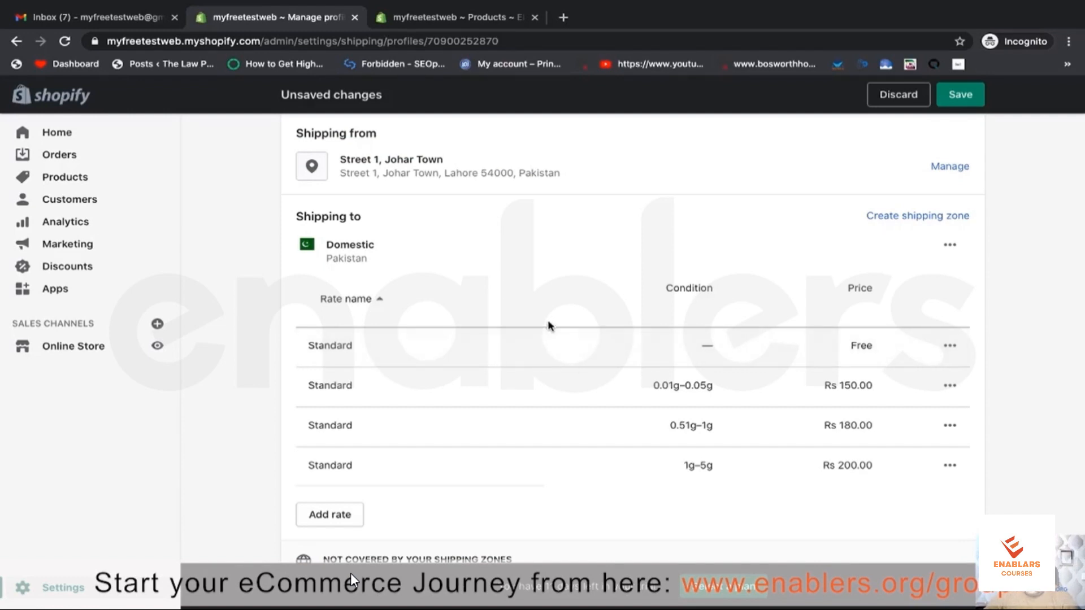
scroll(556, 353, "up", 1)
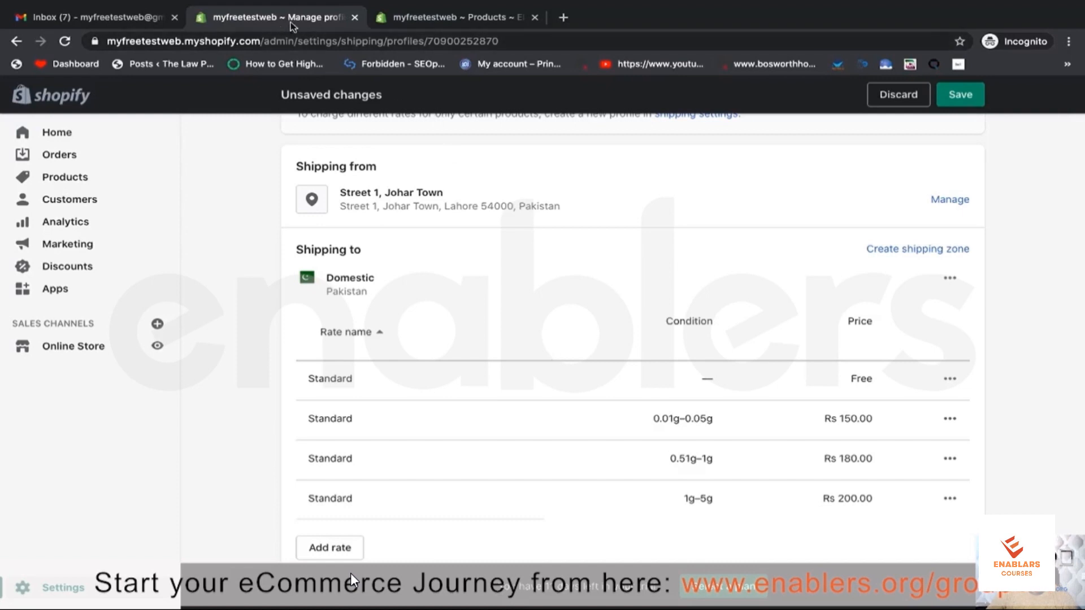
- Switch to the ring's product page and review its shipping weight, inventory, pricing and media sections
left_click(434, 17)
scroll(506, 300, "up", 2)
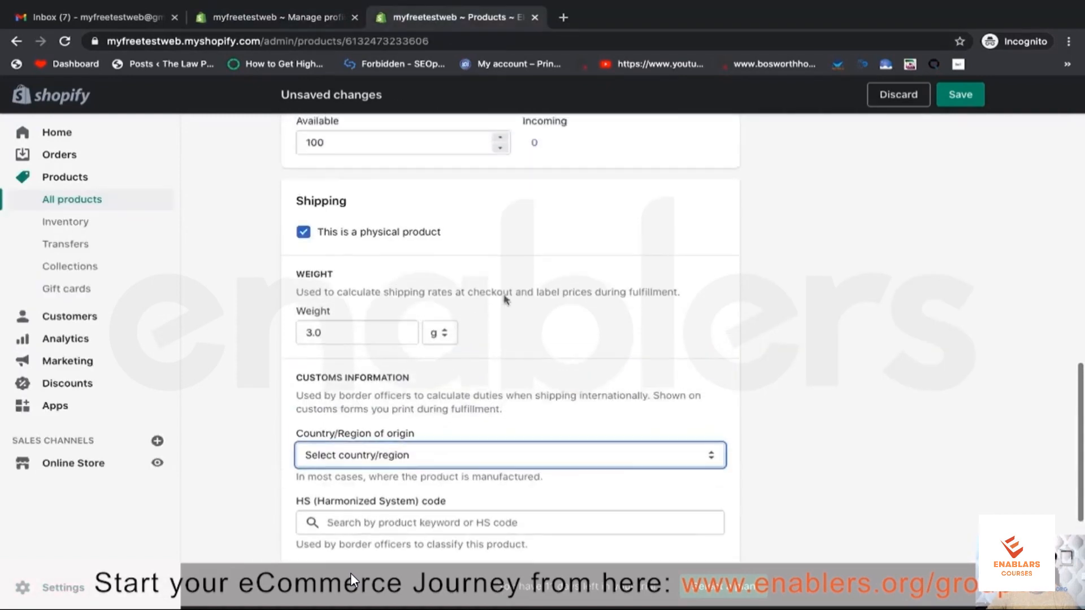
scroll(506, 299, "up", 4)
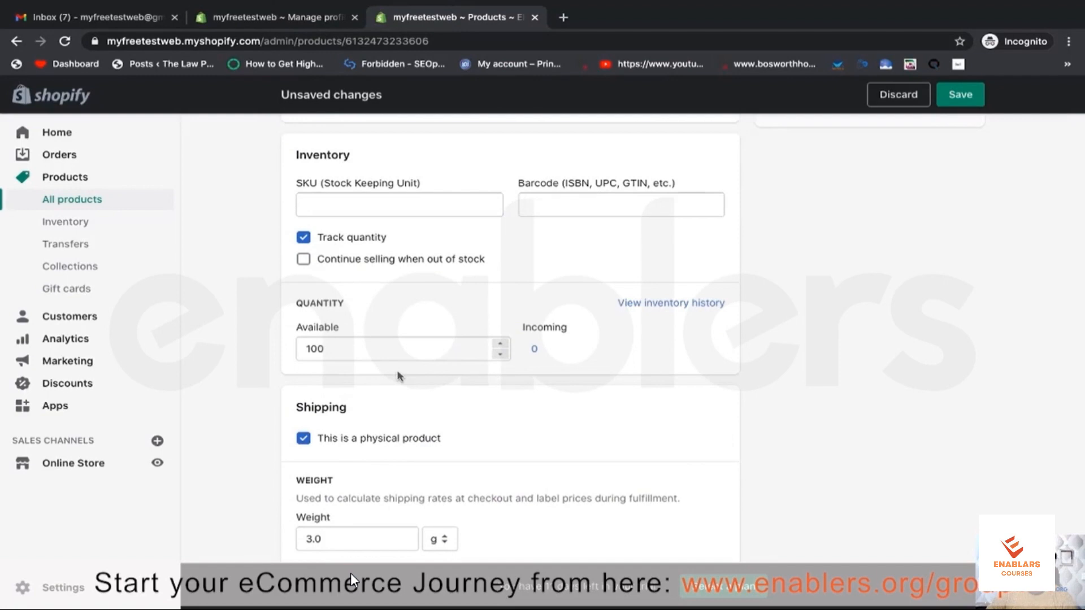
scroll(400, 376, "up", 7)
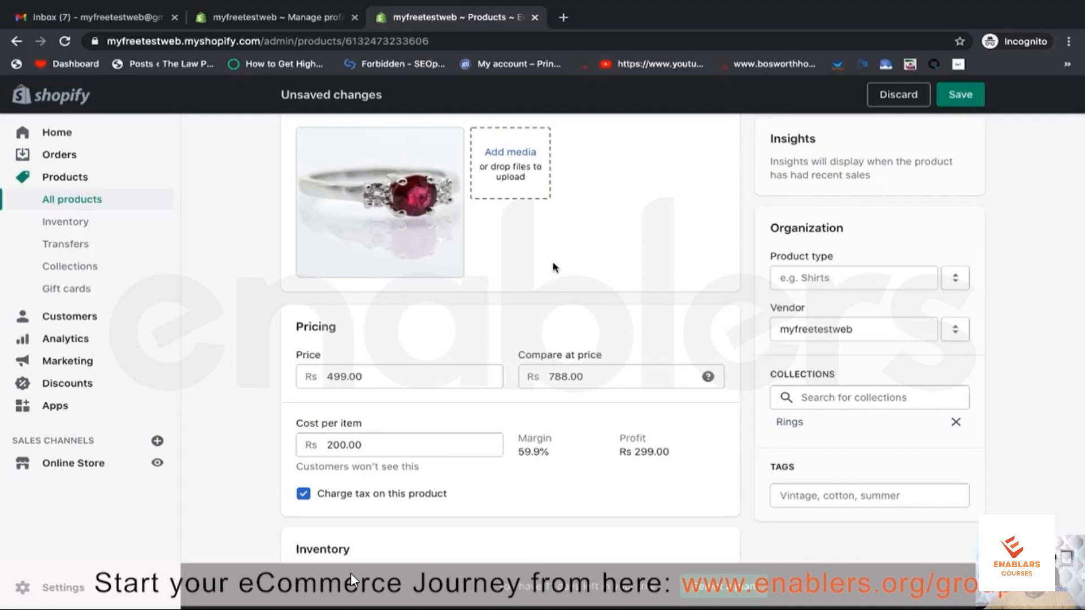
scroll(554, 268, "up", 1)
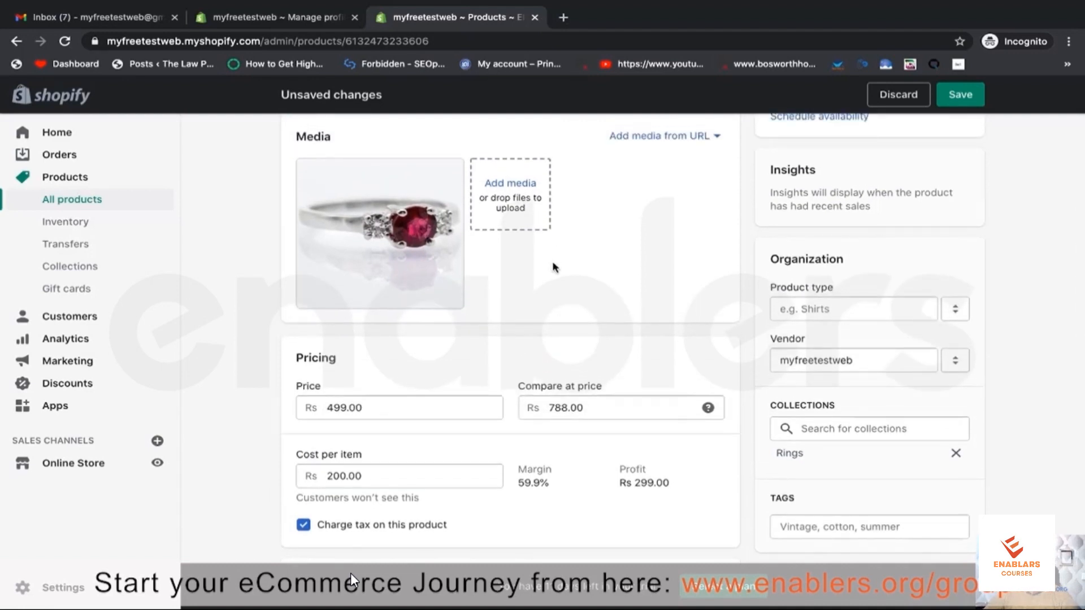